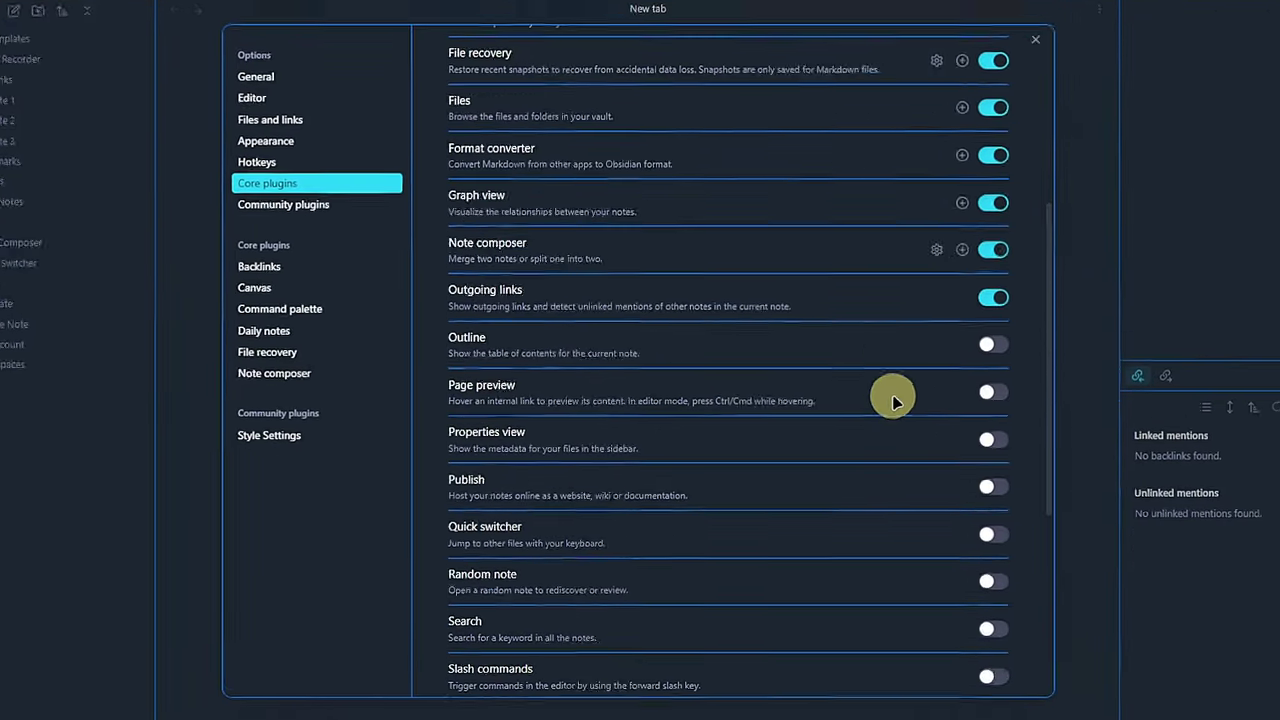
- Enable the Outline core plugin, close the settings and move the Outline tab ahead of the graph tab in the sidebar
click(1016, 339)
click(1120, 277)
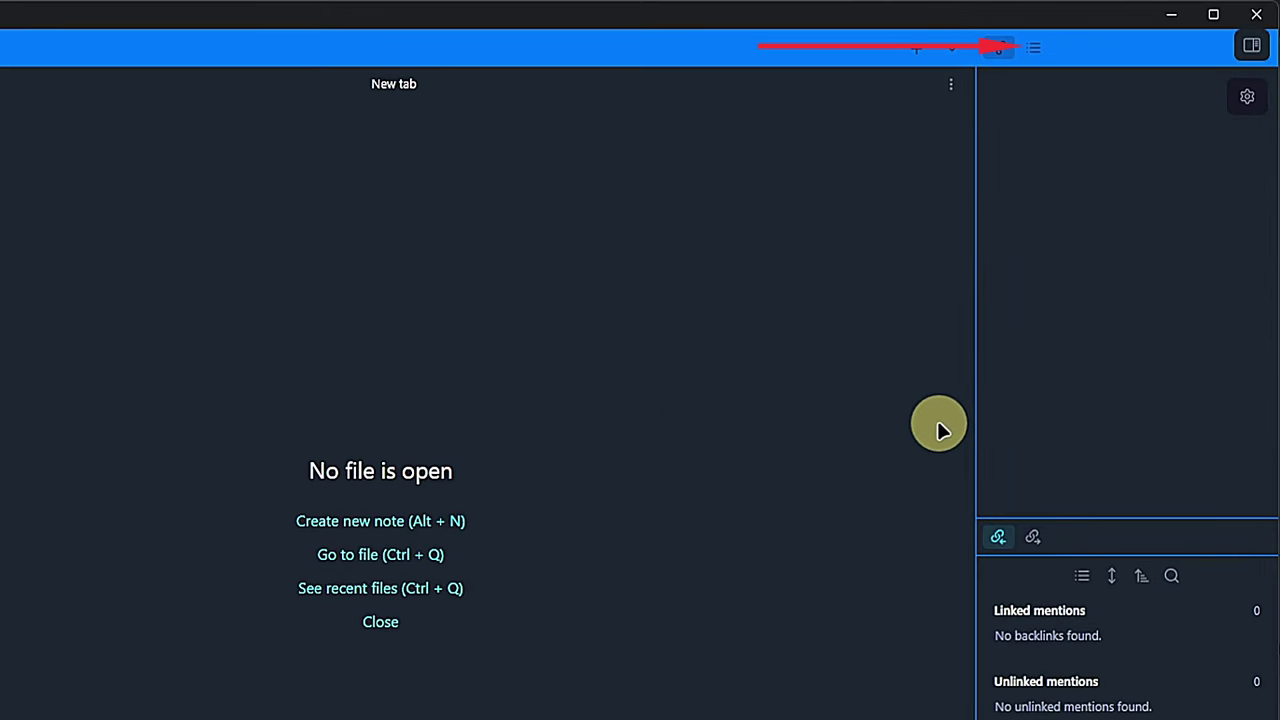
drag(1031, 46, 991, 63)
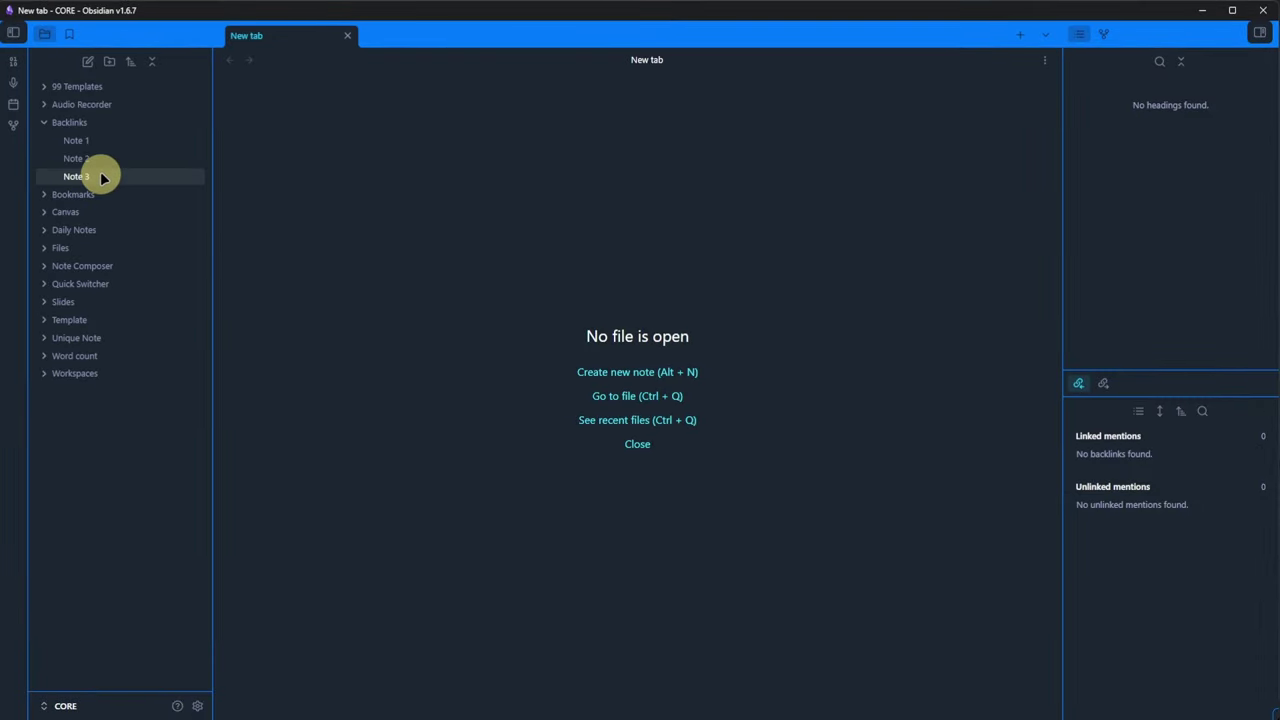
- Open Note 3 from the Backlinks folder and jump through its outline to Another H2, Yet Another H2 and Heading 1
click(101, 177)
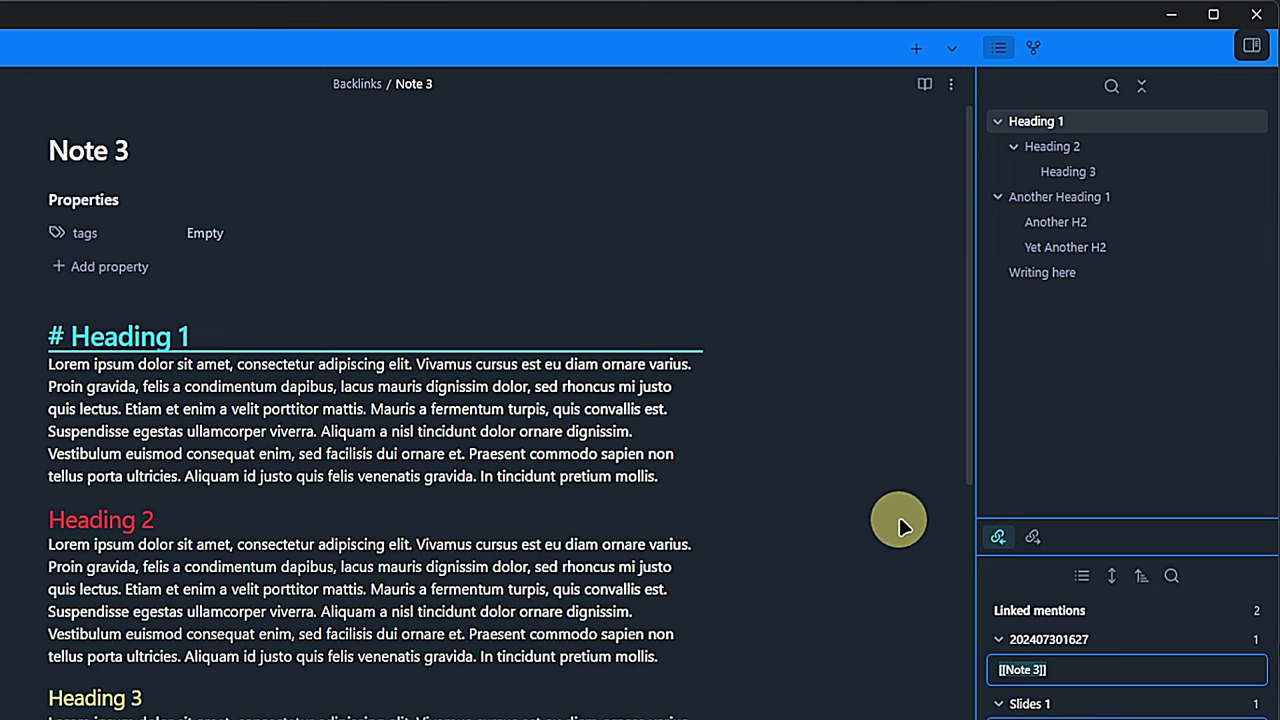
click(1092, 227)
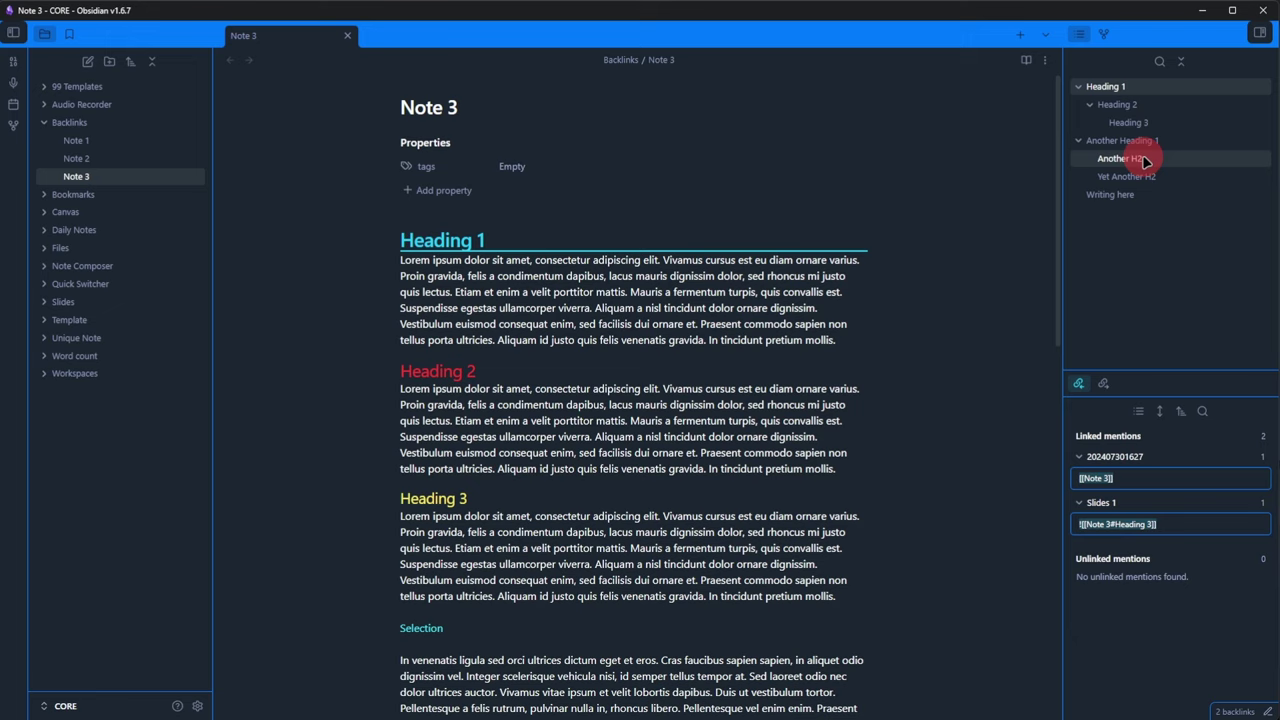
click(1150, 176)
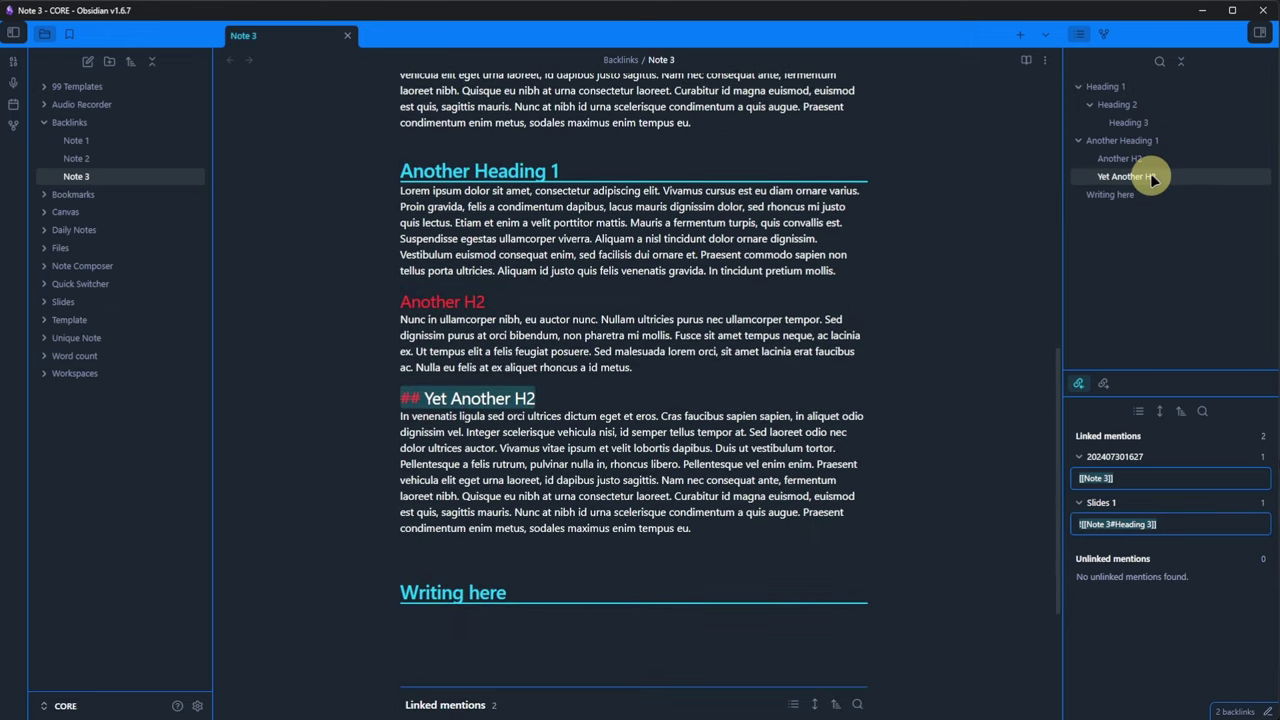
click(1118, 90)
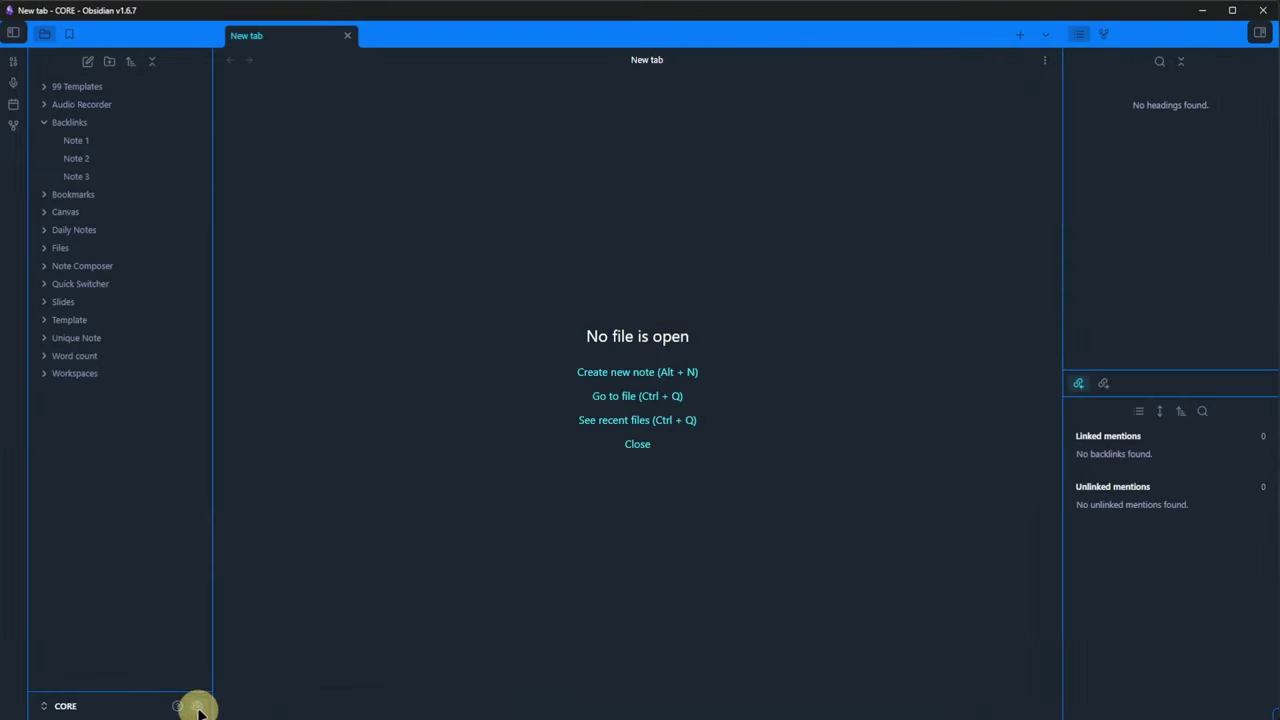
- Enable the Page preview core plugin, view its hover options and close the settings
click(198, 707)
scroll(700, 440, down, 5)
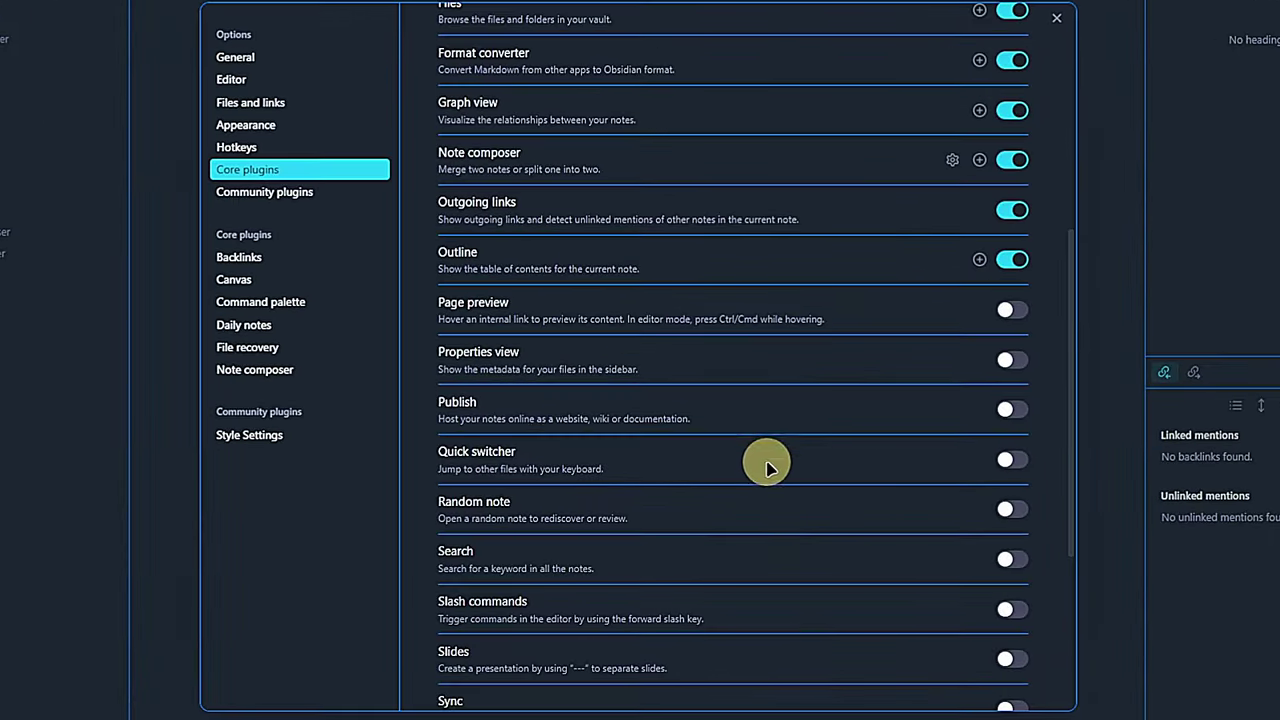
click(1010, 313)
click(979, 310)
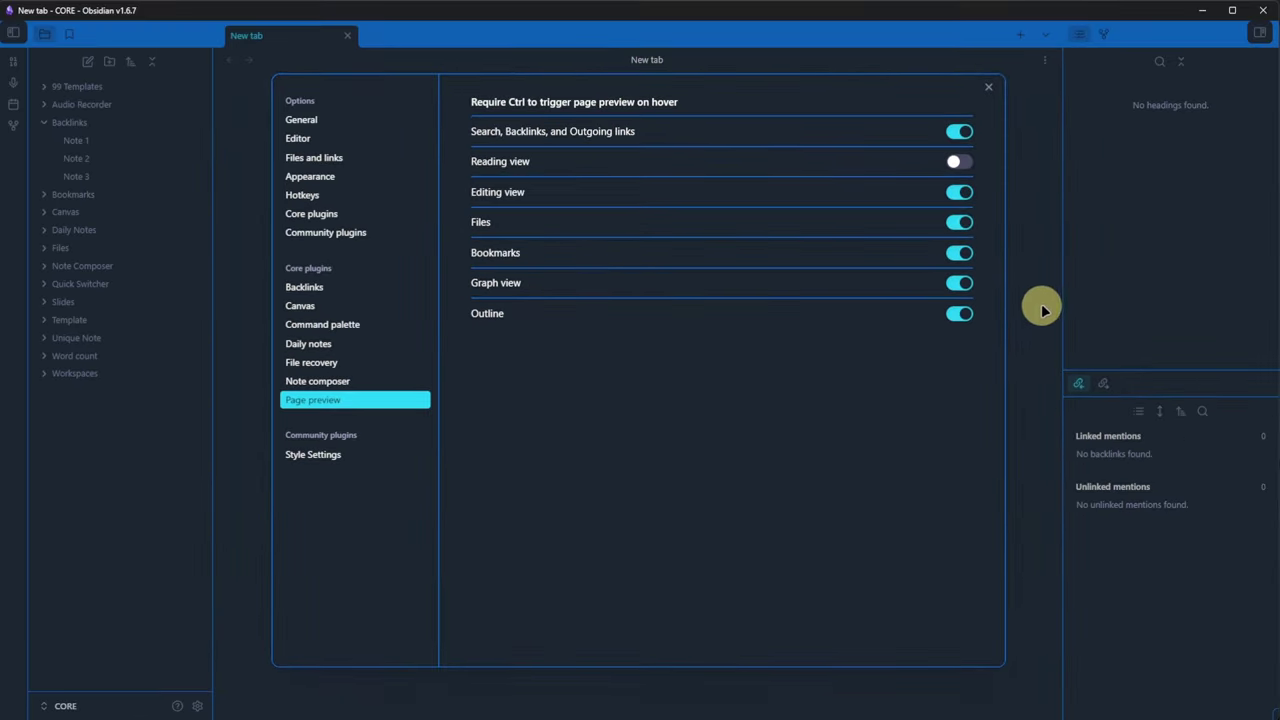
click(1041, 310)
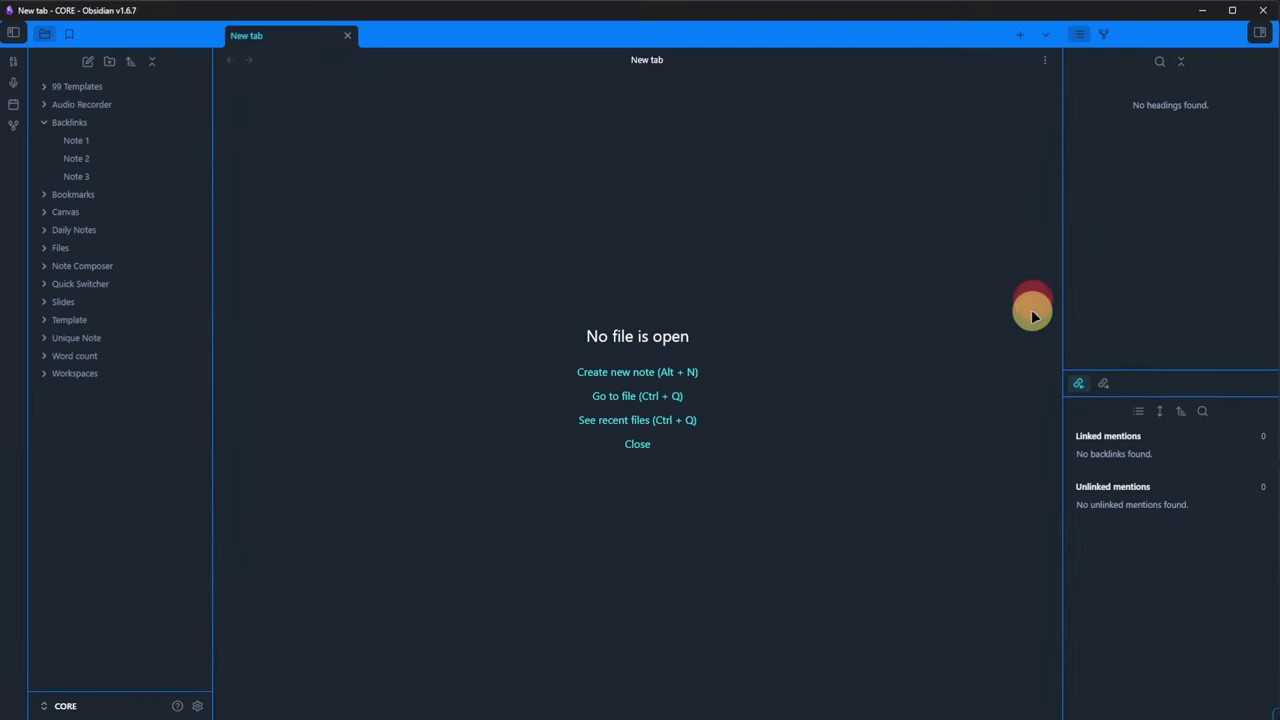
- Open Note 1 in reading view and preview the content of its Note 2 link
click(76, 140)
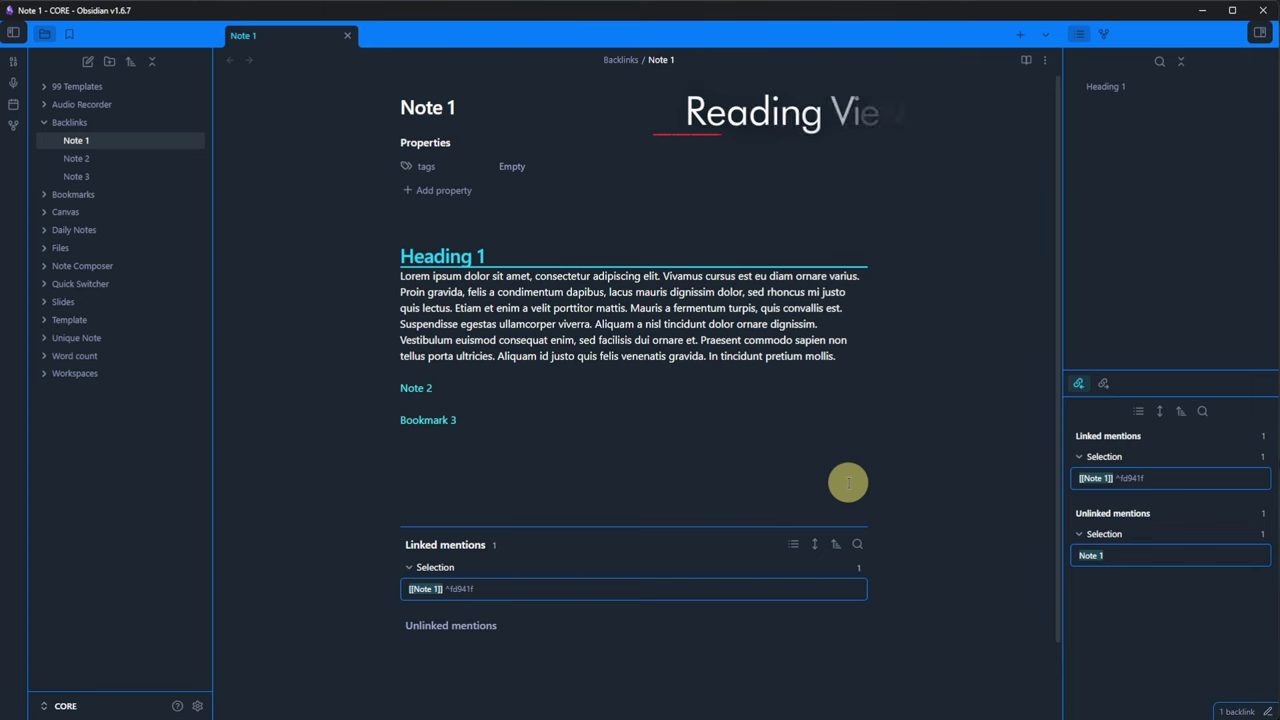
key(ctrl+e)
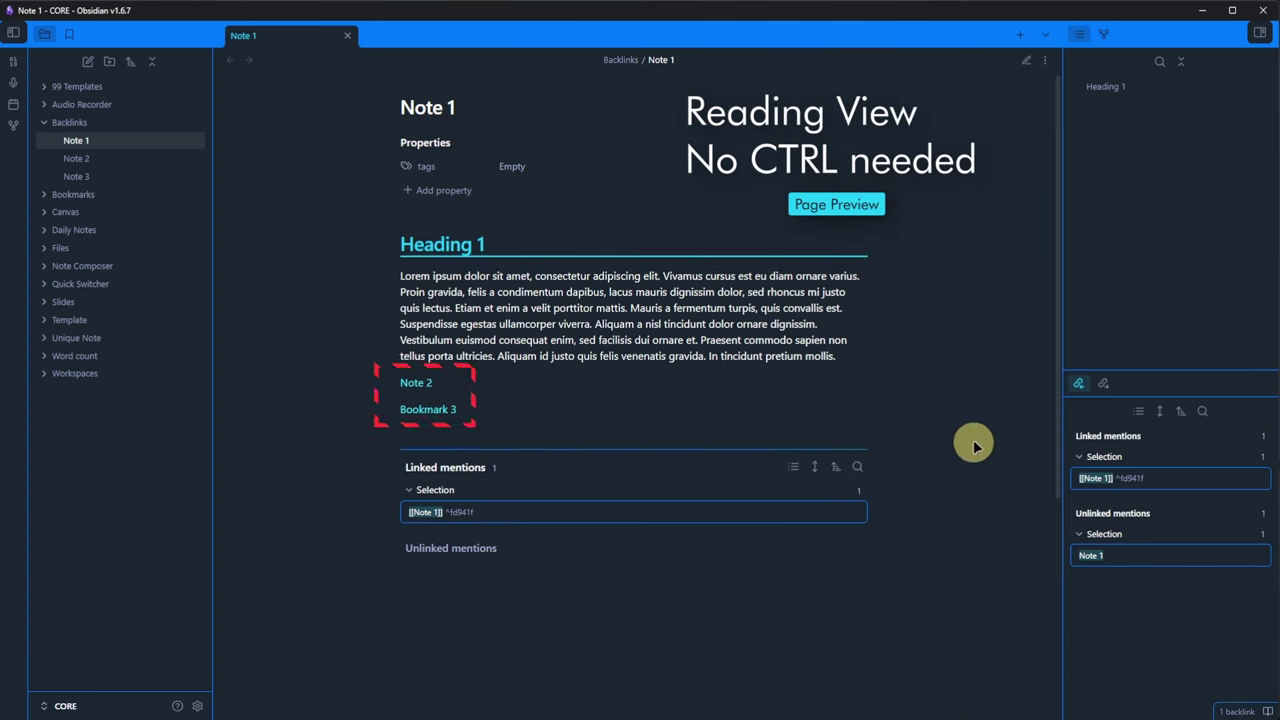
mouse_move(408, 386)
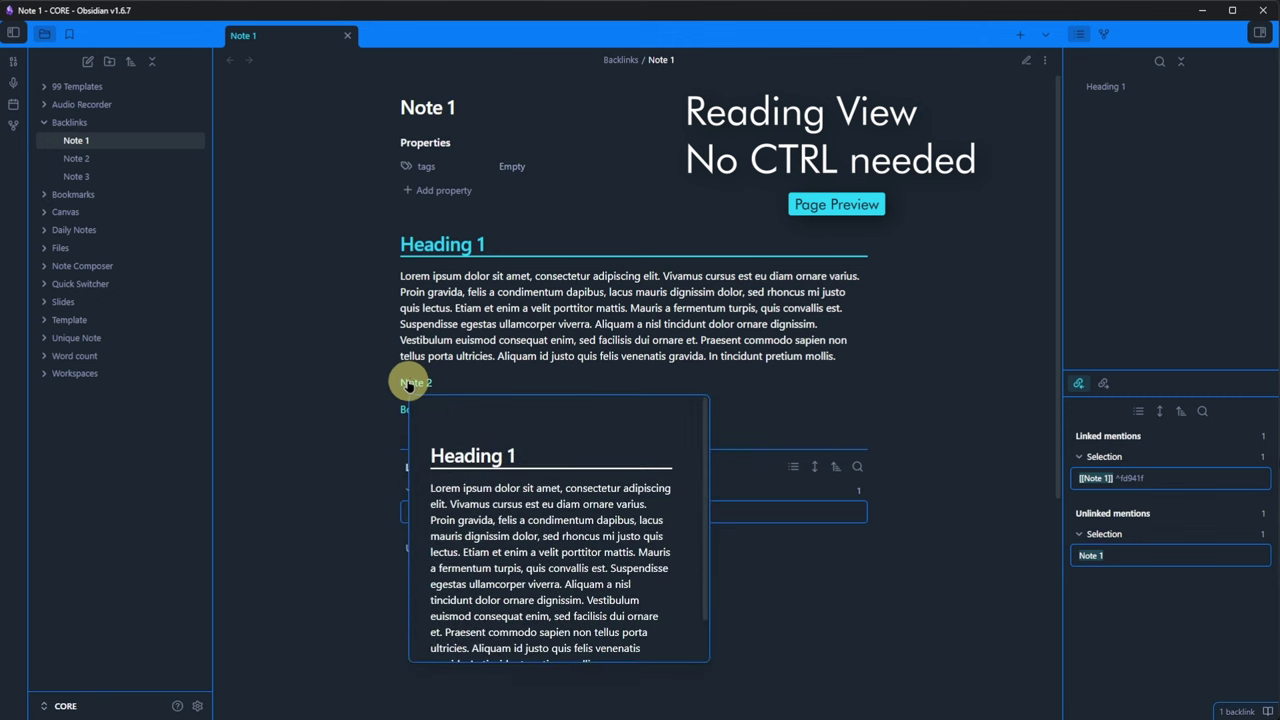
scroll(605, 520, down, 1)
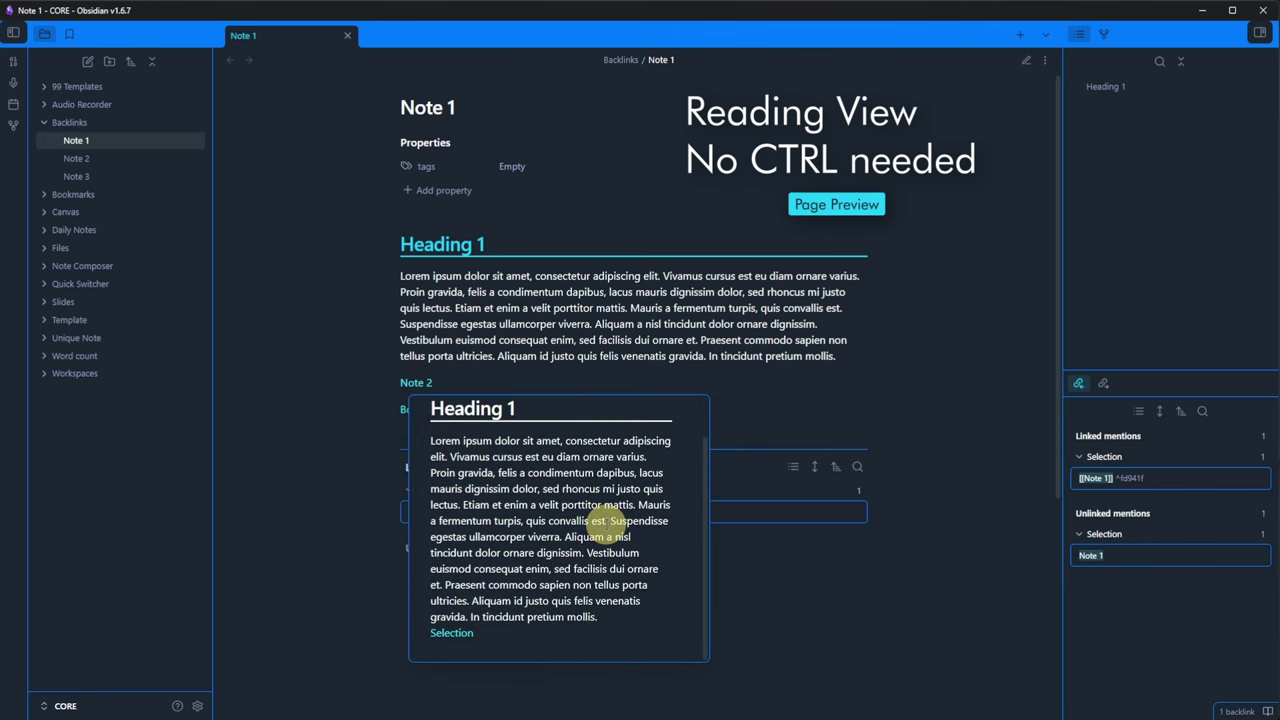
- Switch Note 1 to editing view and preview its Note 2 link and the Selection note in the backlinks
key(ctrl+e)
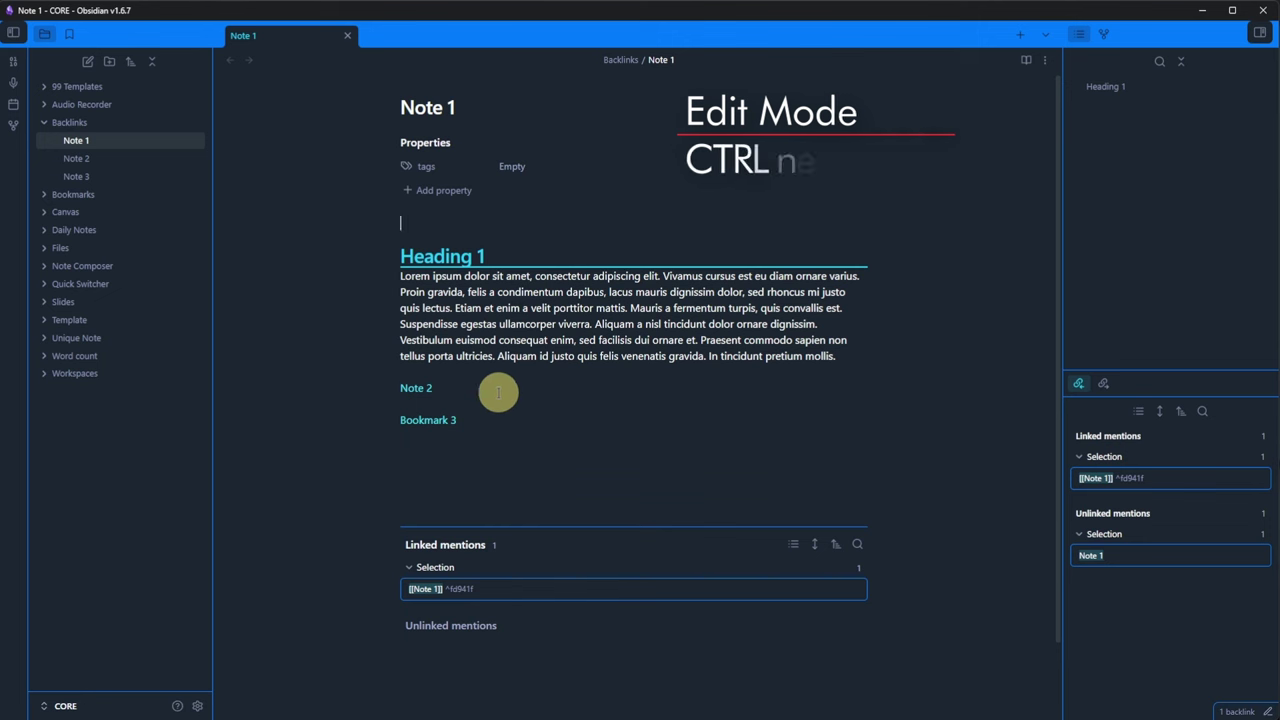
key(ctrl)
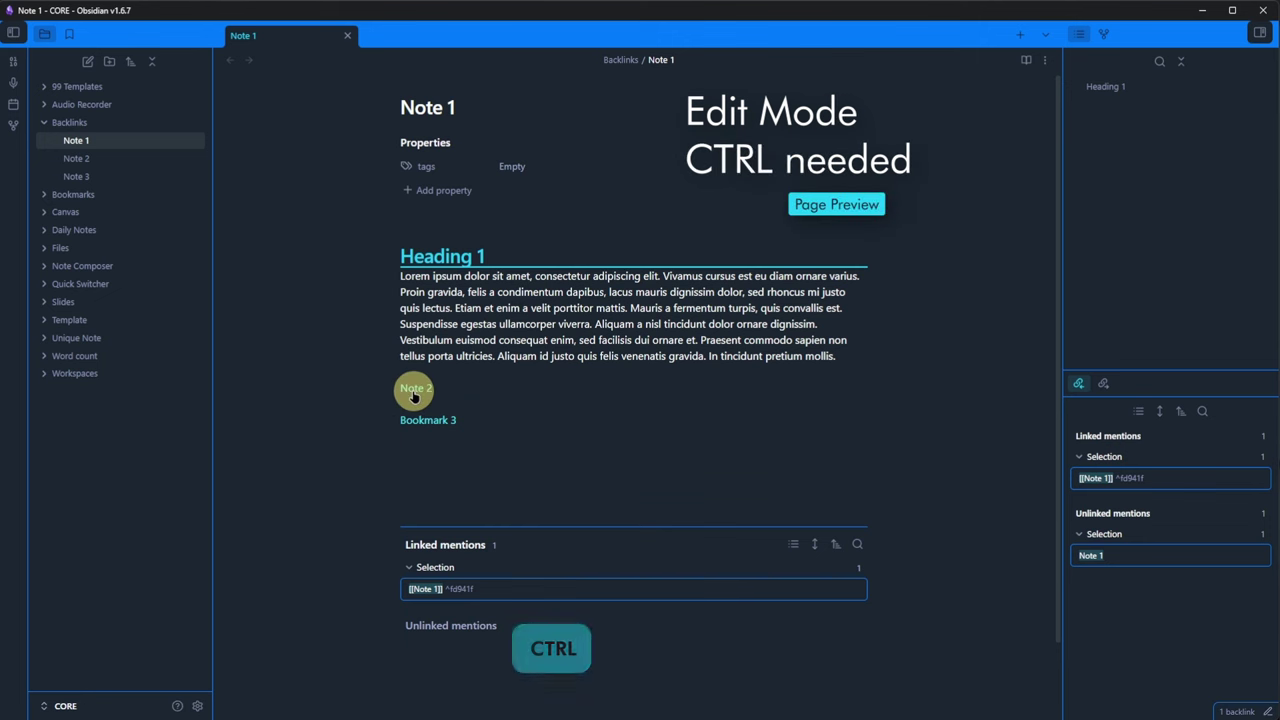
scroll(605, 563, down, 1)
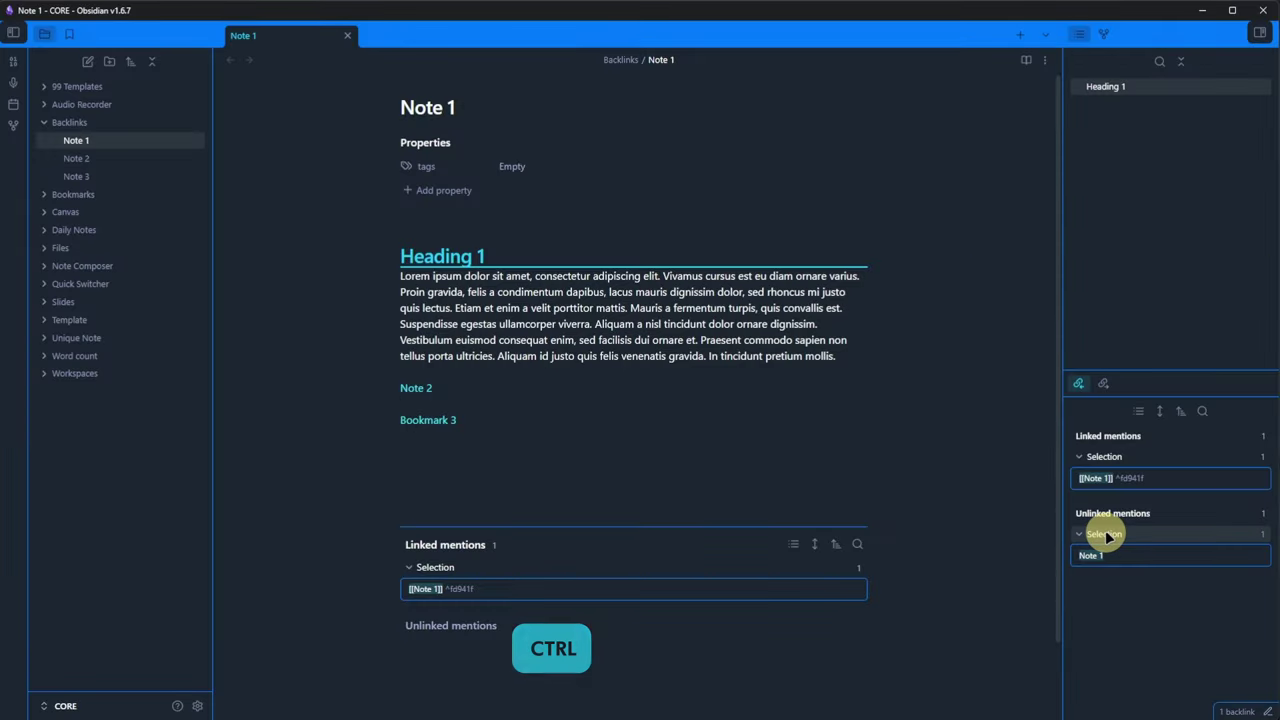
scroll(1133, 497, down, 3)
scroll(1133, 497, down, 3)
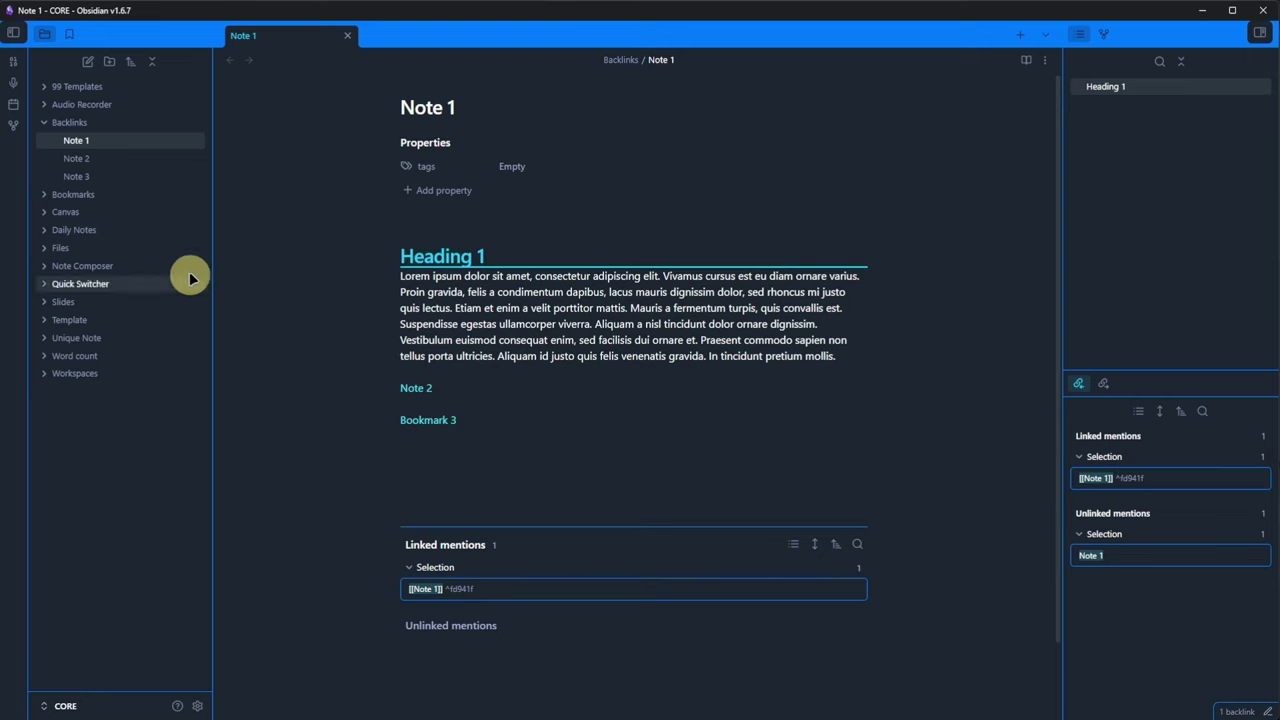
- Preview Note 3 from the file list and read through to its Writing here heading
key(ctrl)
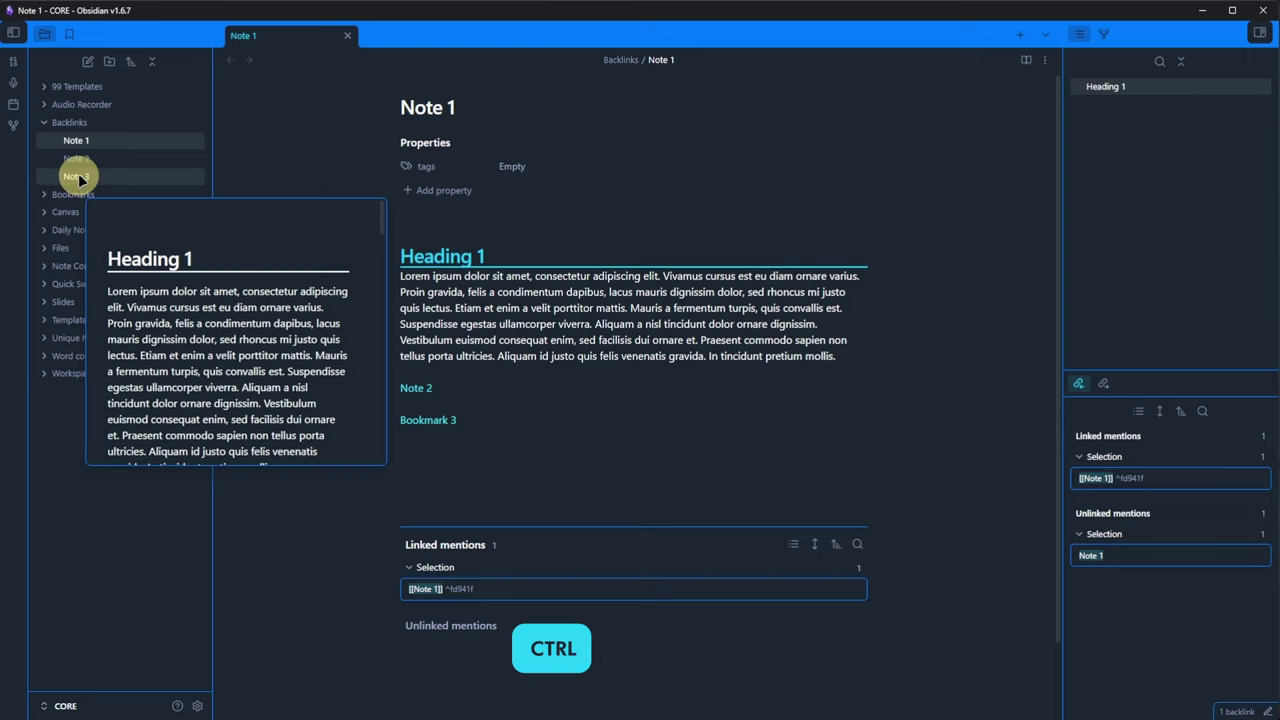
scroll(313, 381, down, 5)
scroll(313, 381, down, 3)
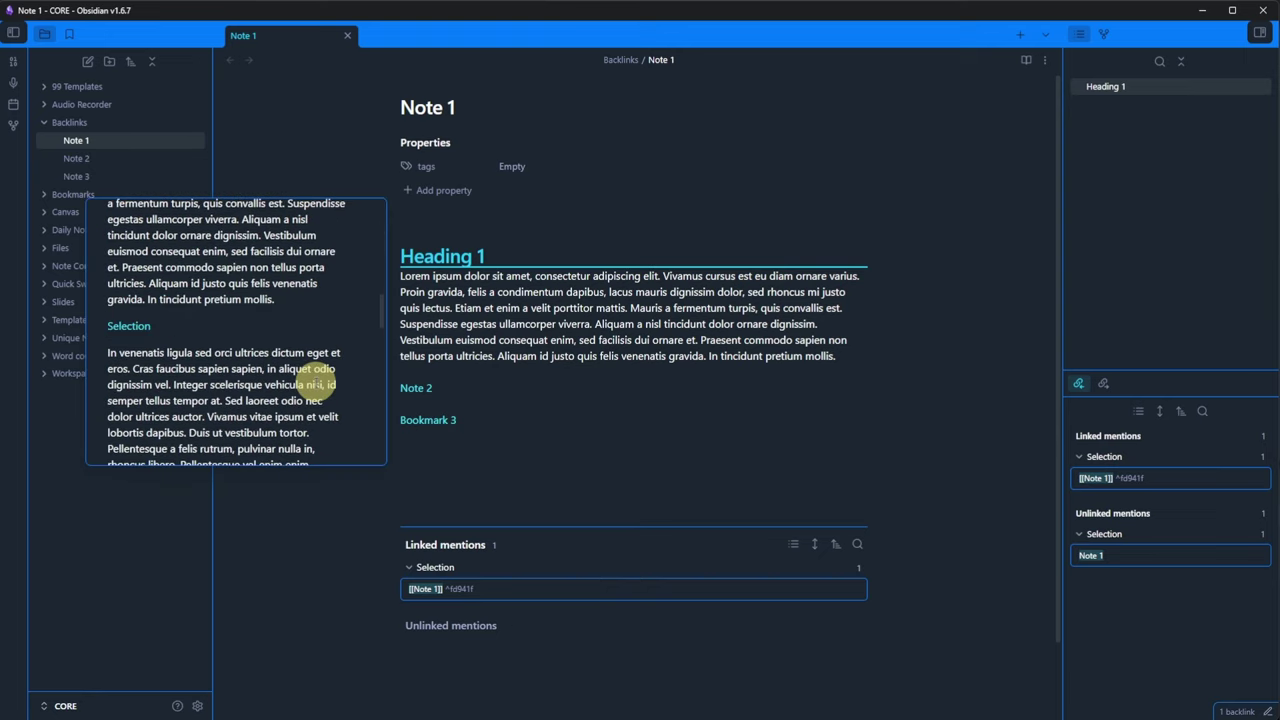
scroll(313, 381, down, 10)
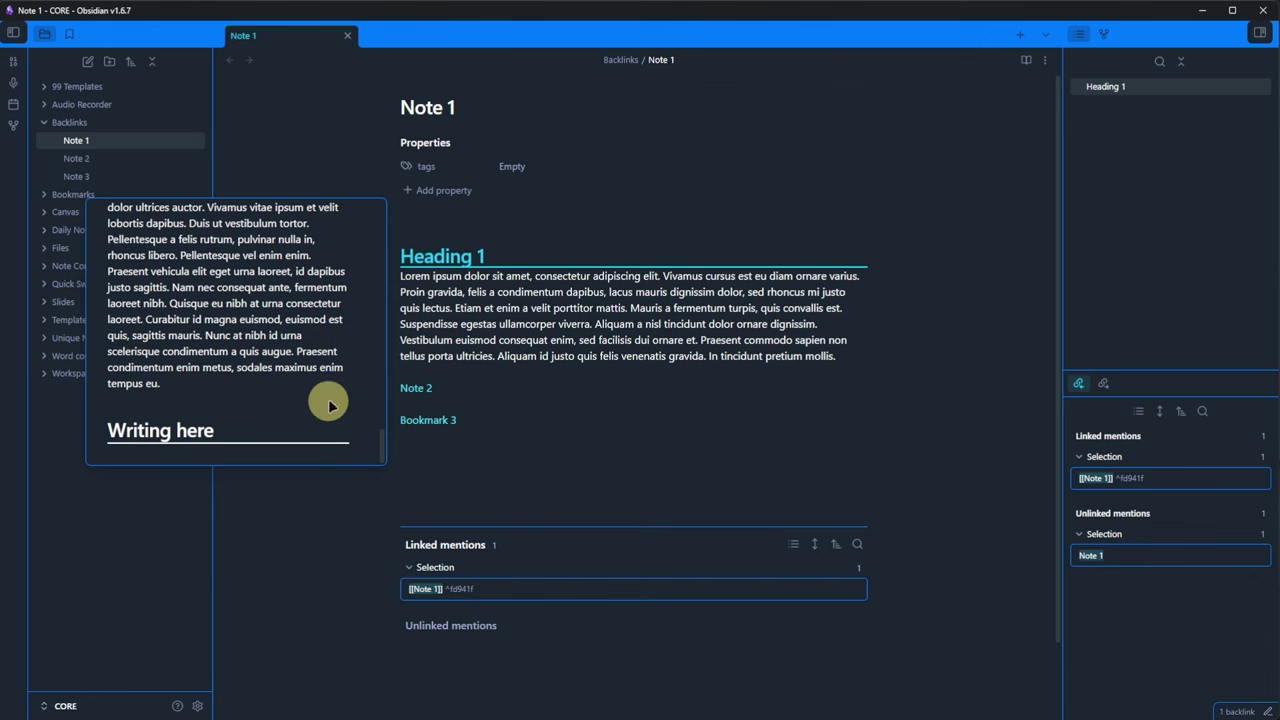
- Open Note 3, place the cursor under Writing here and preview an earlier section from the outline
click(112, 177)
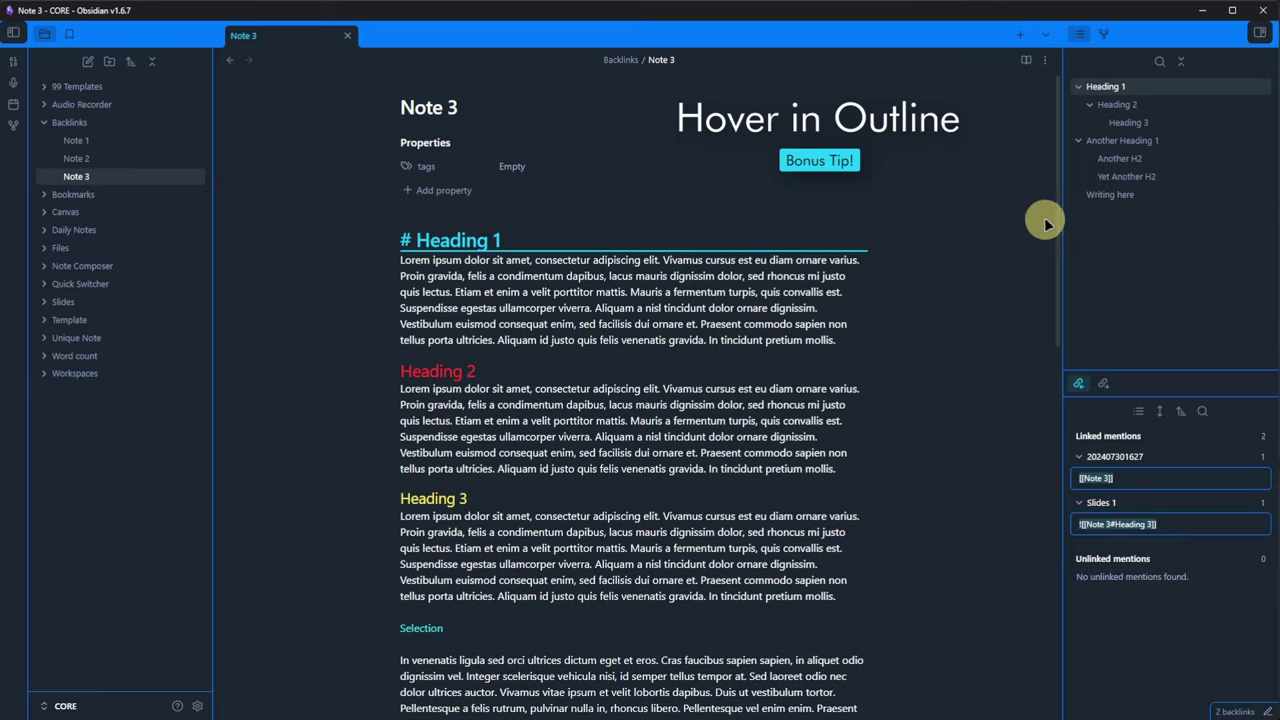
drag(1054, 217, 1053, 503)
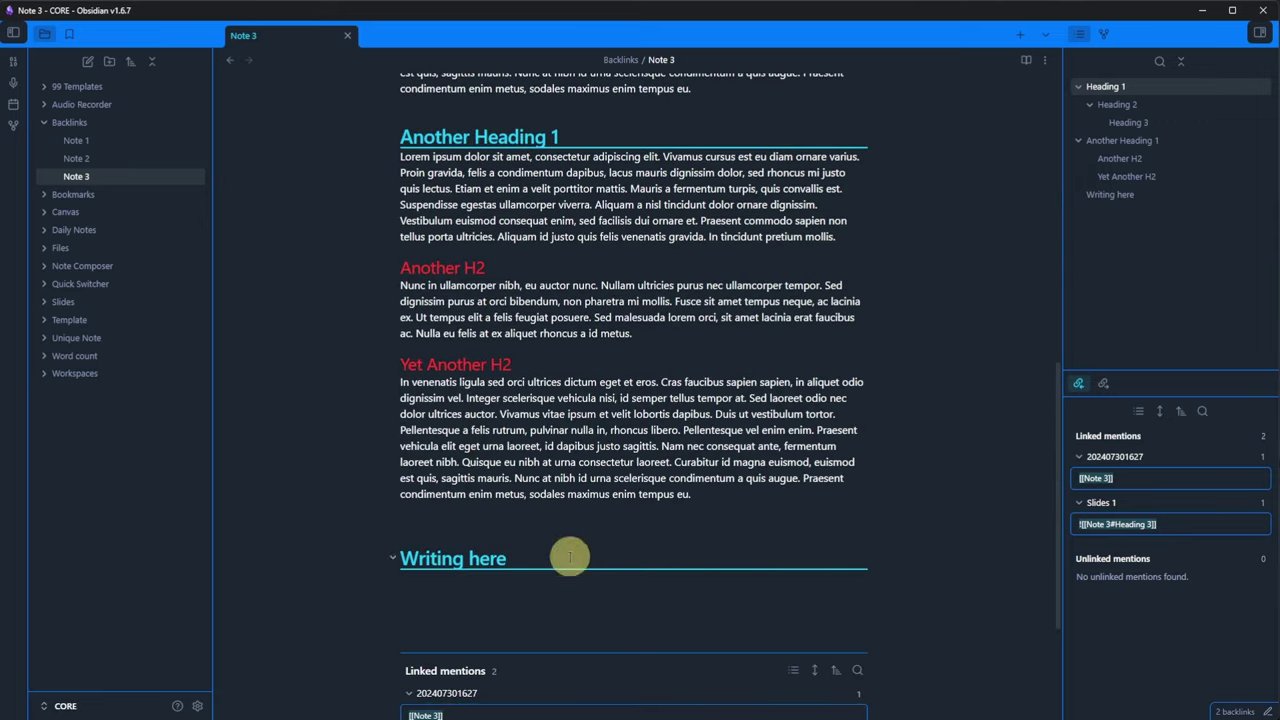
click(552, 583)
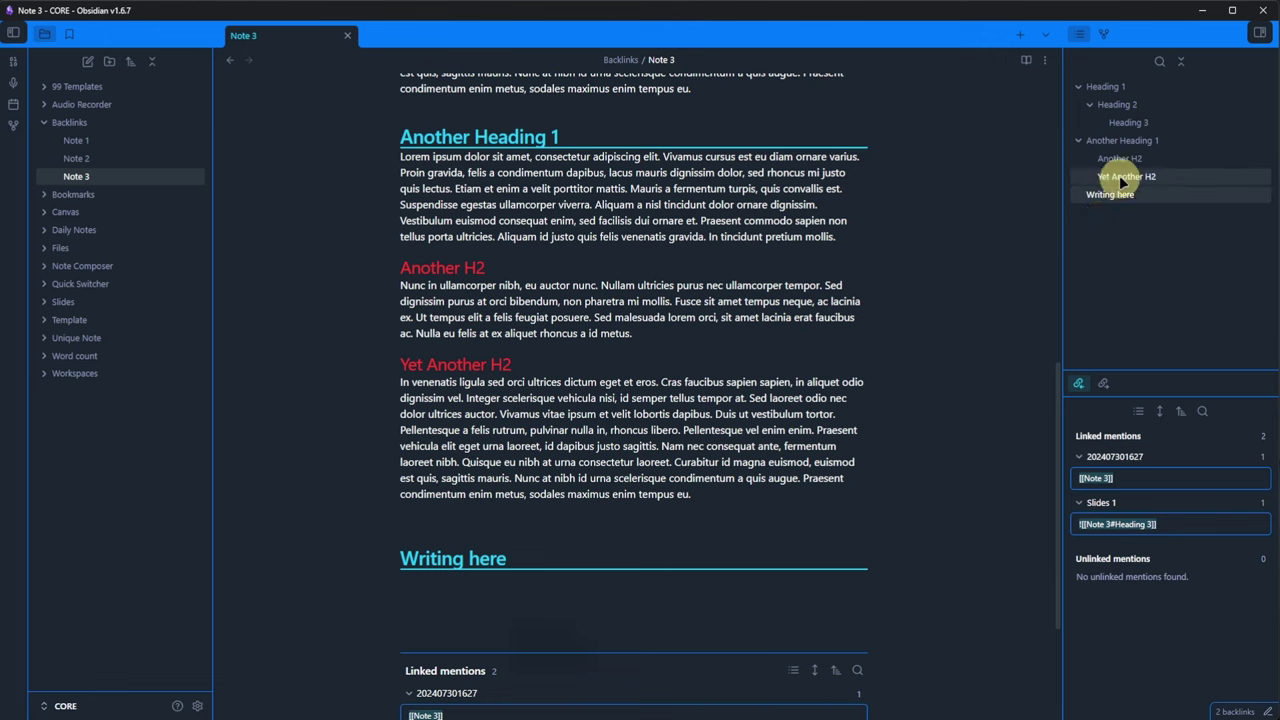
key(ctrl)
scroll(1197, 250, down, 3)
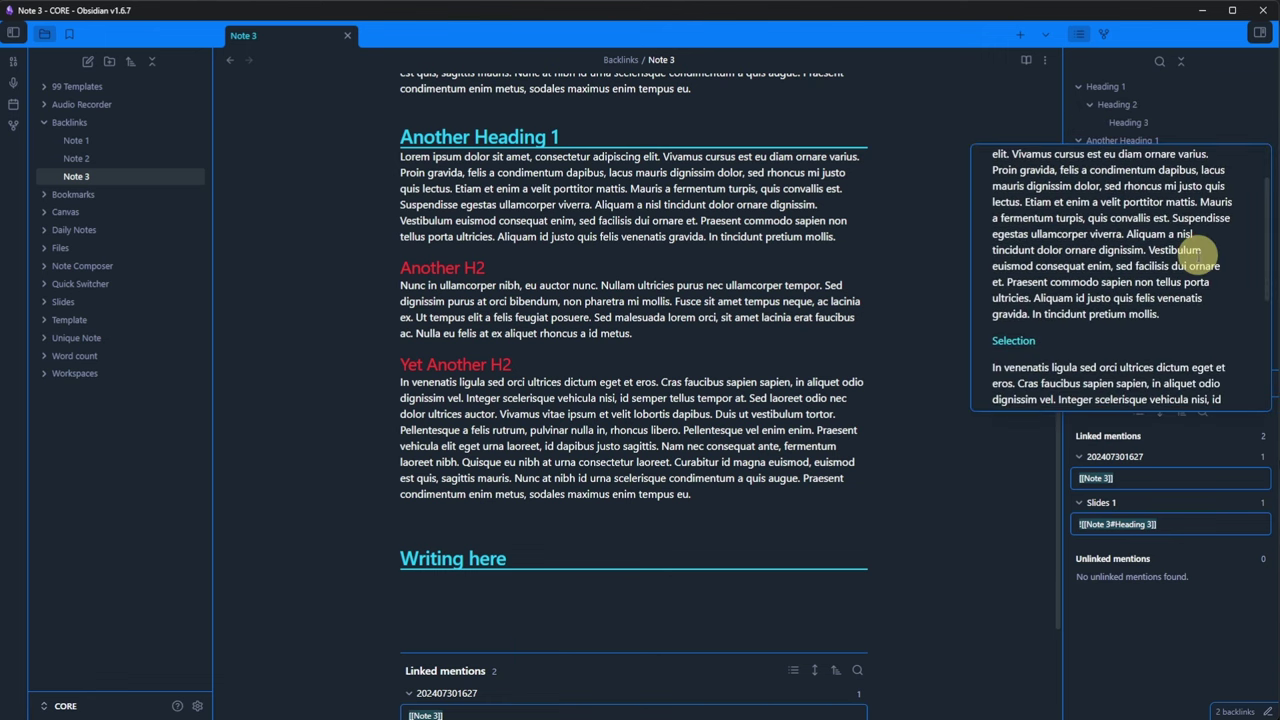
scroll(1197, 252, up, 3)
scroll(1197, 255, down, 3)
text(Ca)
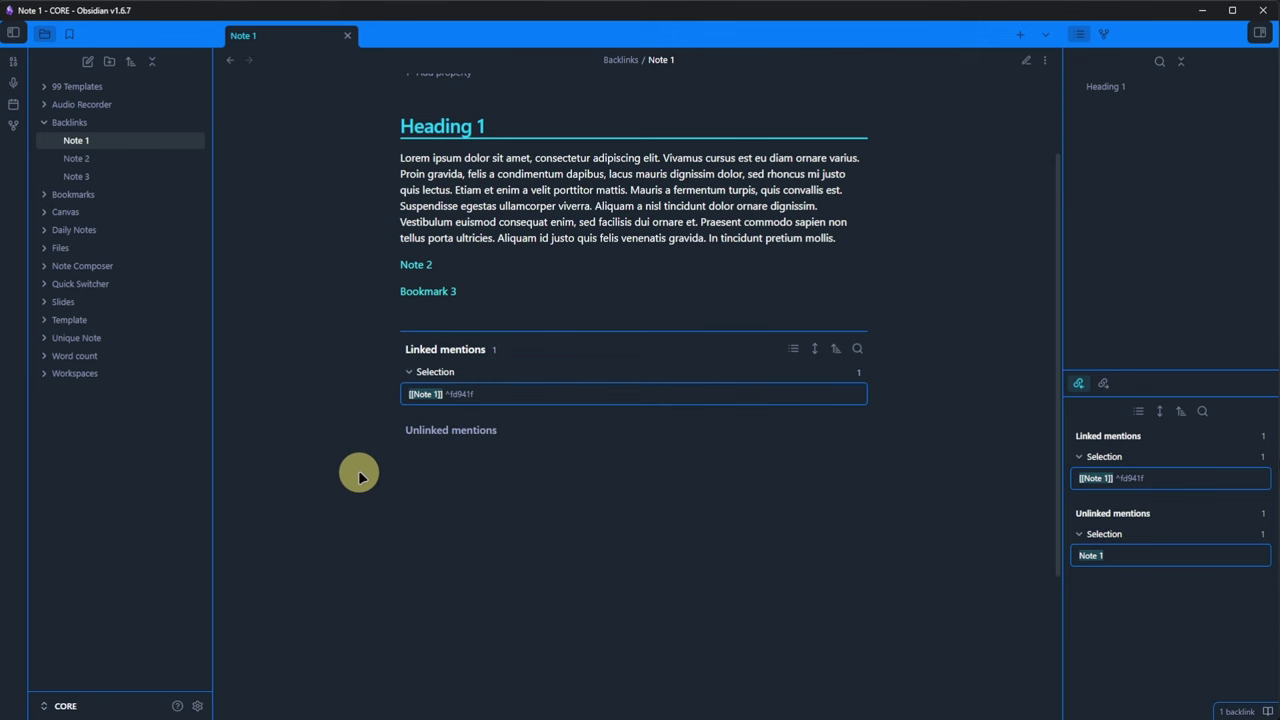
- Chain nested page previews in Note 1 from Note 2 through Selection and Note 1 to Bookmark 3
mouse_move(407, 268)
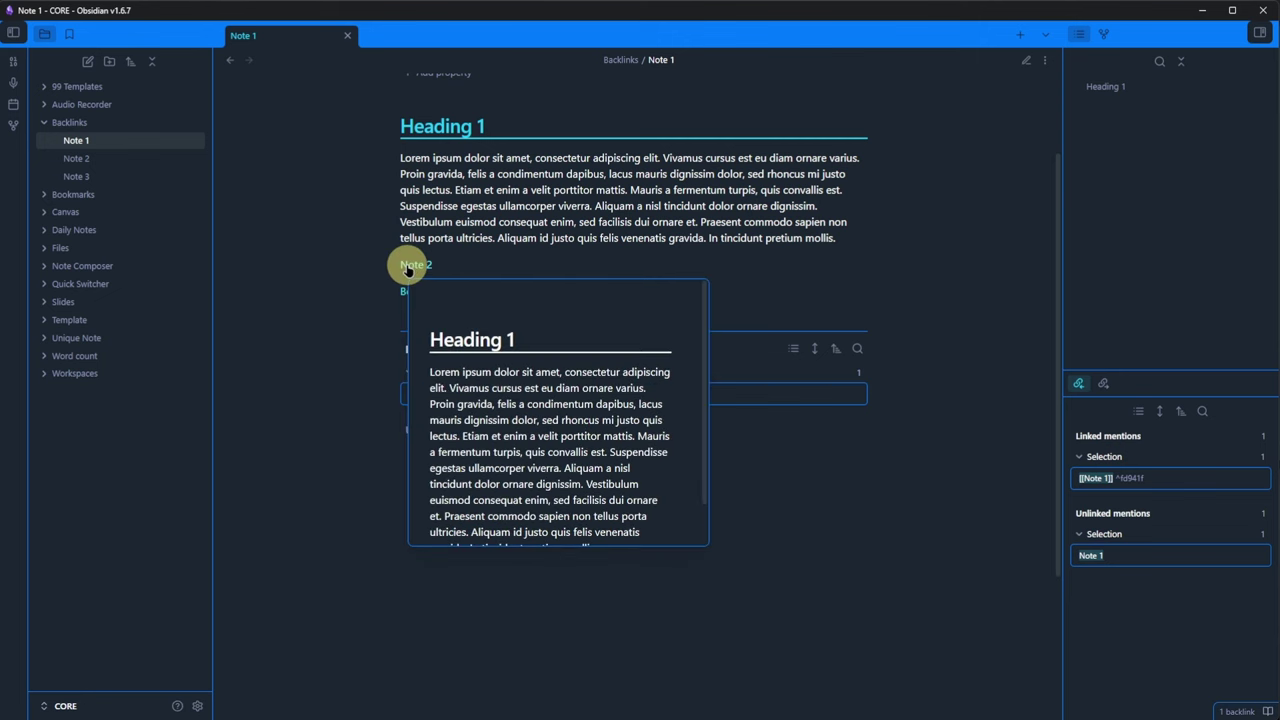
scroll(600, 372, down, 2)
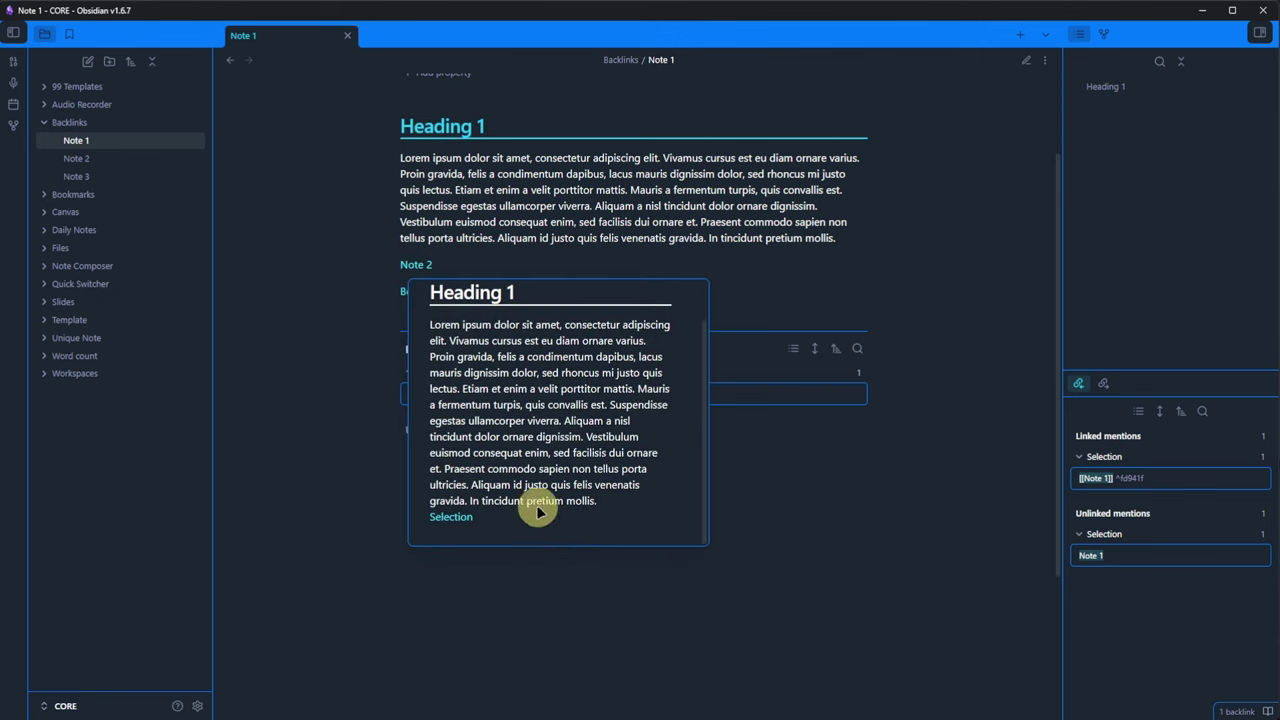
mouse_move(456, 516)
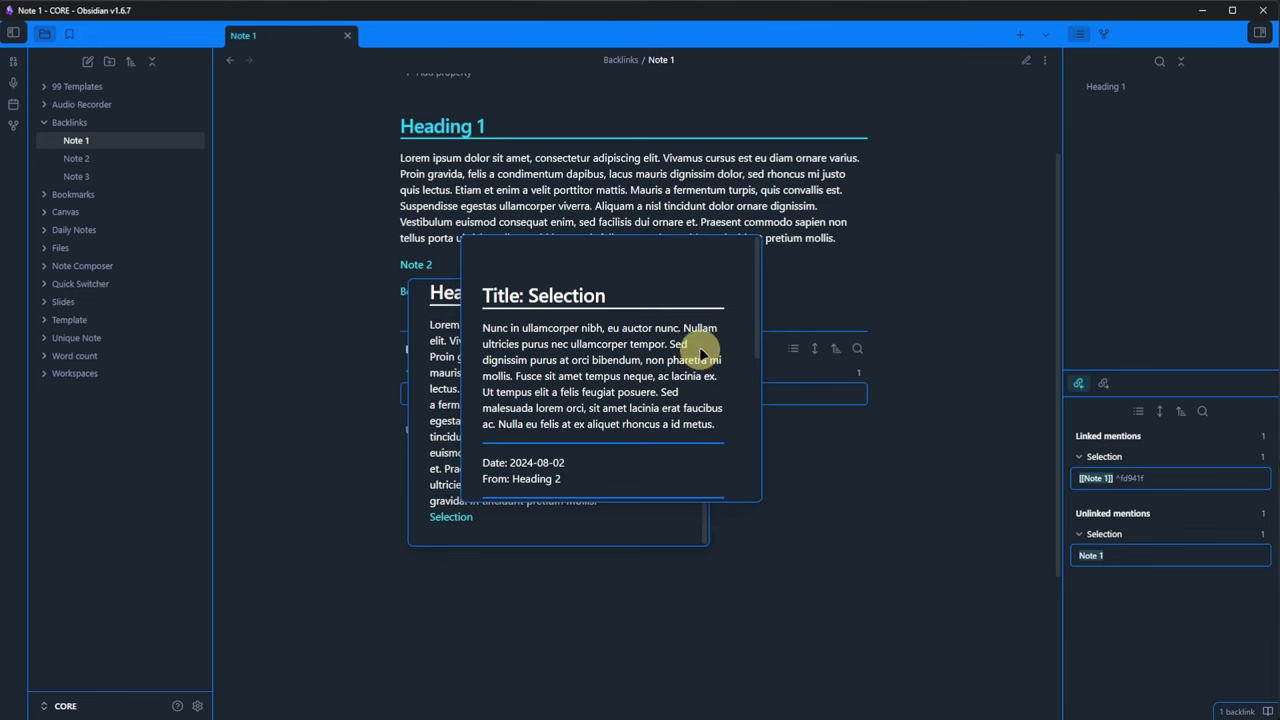
scroll(698, 348, down, 3)
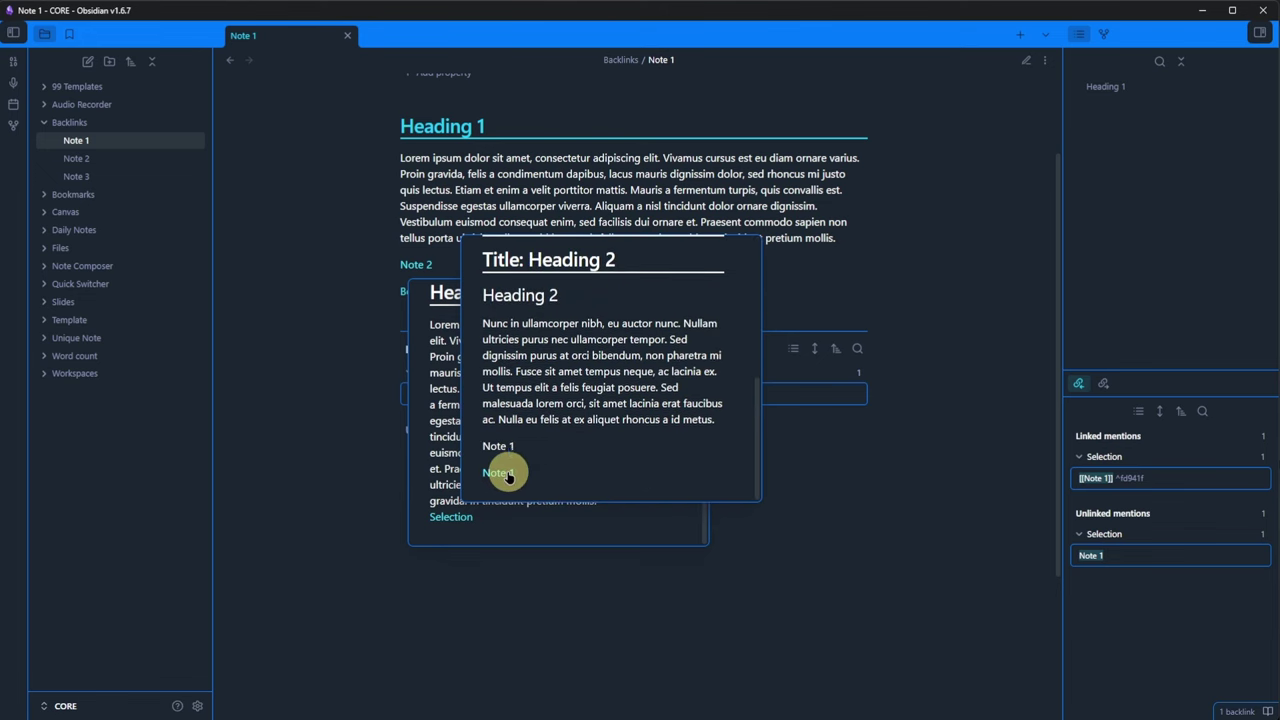
mouse_move(508, 477)
scroll(720, 314, down, 2)
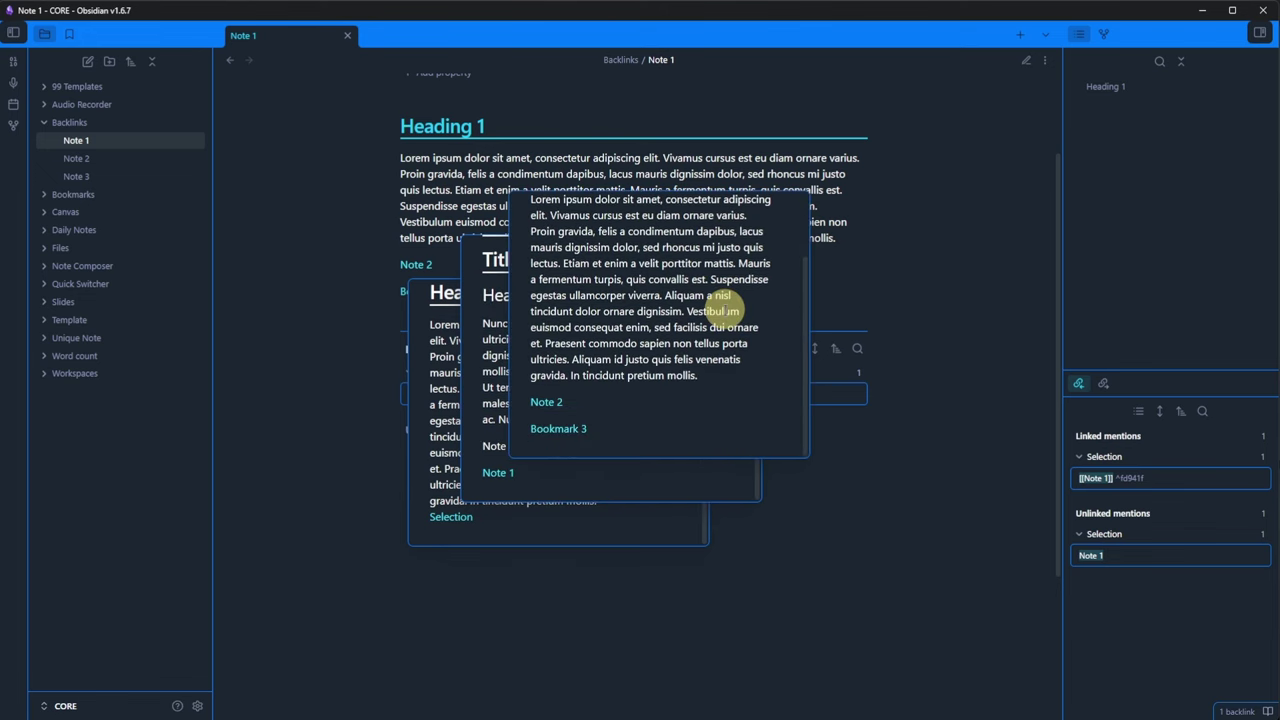
mouse_move(572, 430)
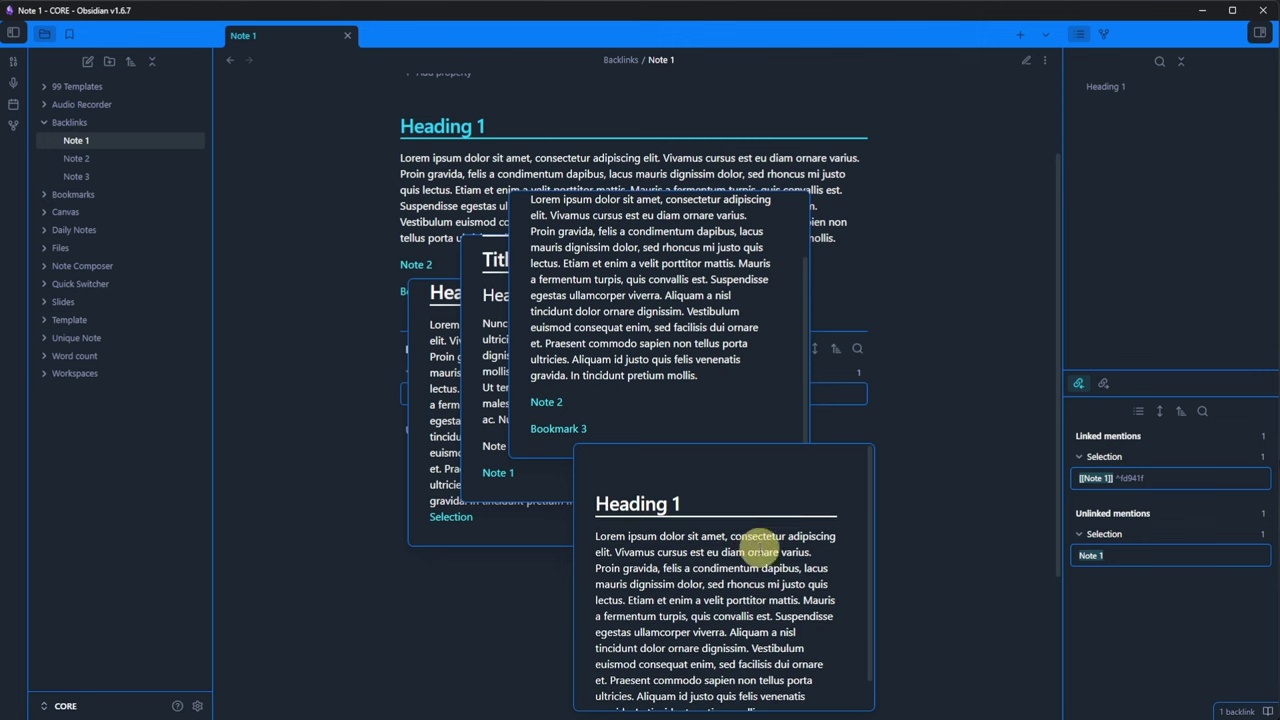
scroll(762, 548, down, 2)
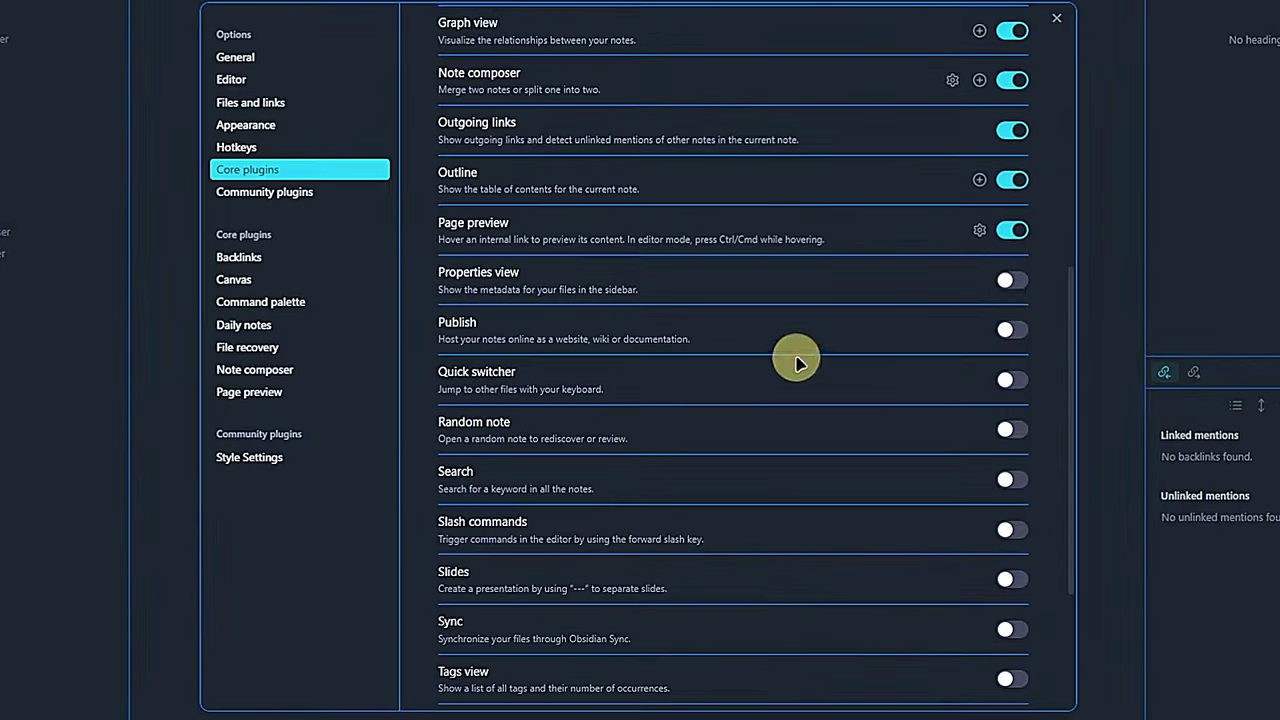
- Enable the Properties view core plugin and rename the Workout property to Freeletics across the vault
click(1080, 272)
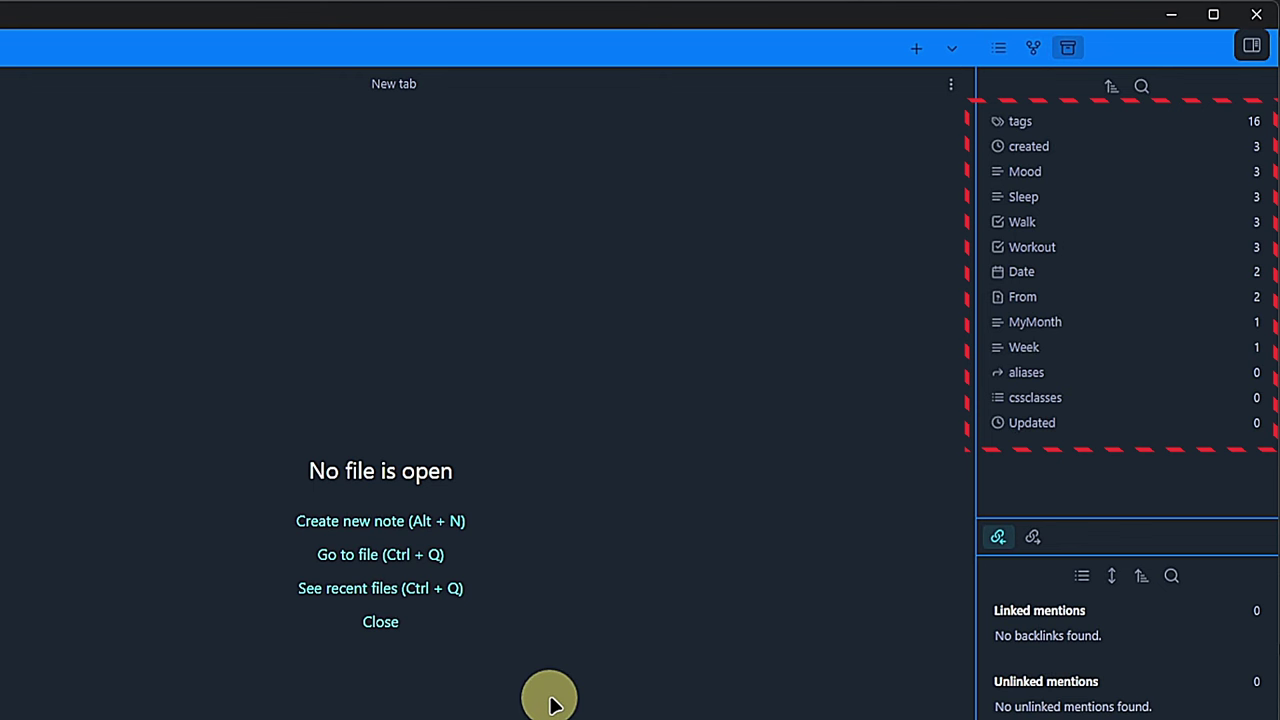
click(1114, 255)
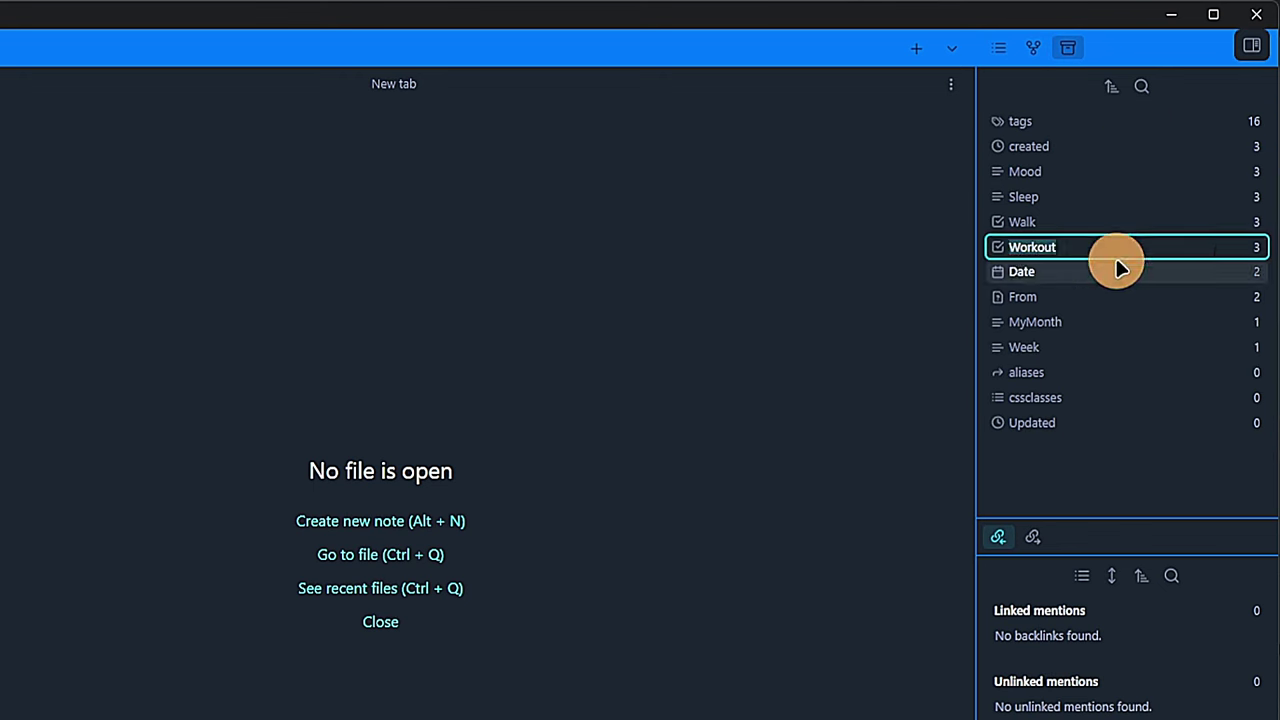
text(Freeletics)
key(Return)
- Change the unused Workout property's type to Number, and unassign the type from that property
right_click(1089, 445)
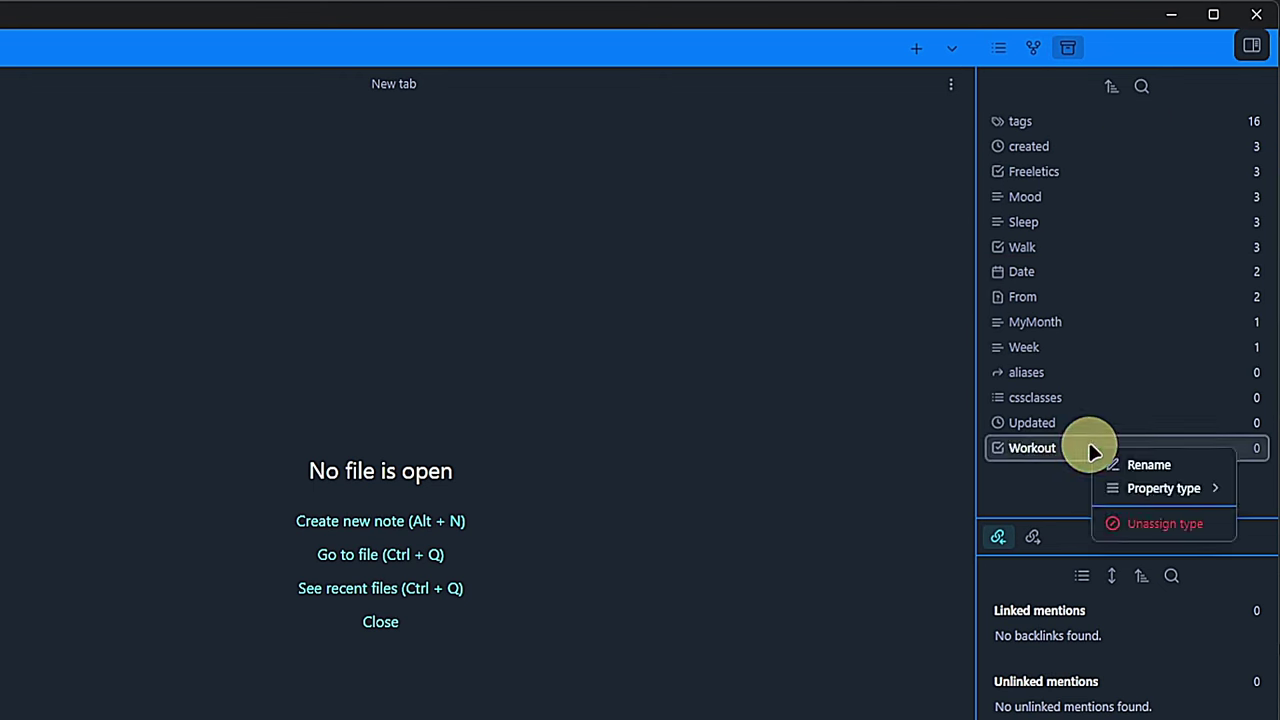
mouse_move(1193, 492)
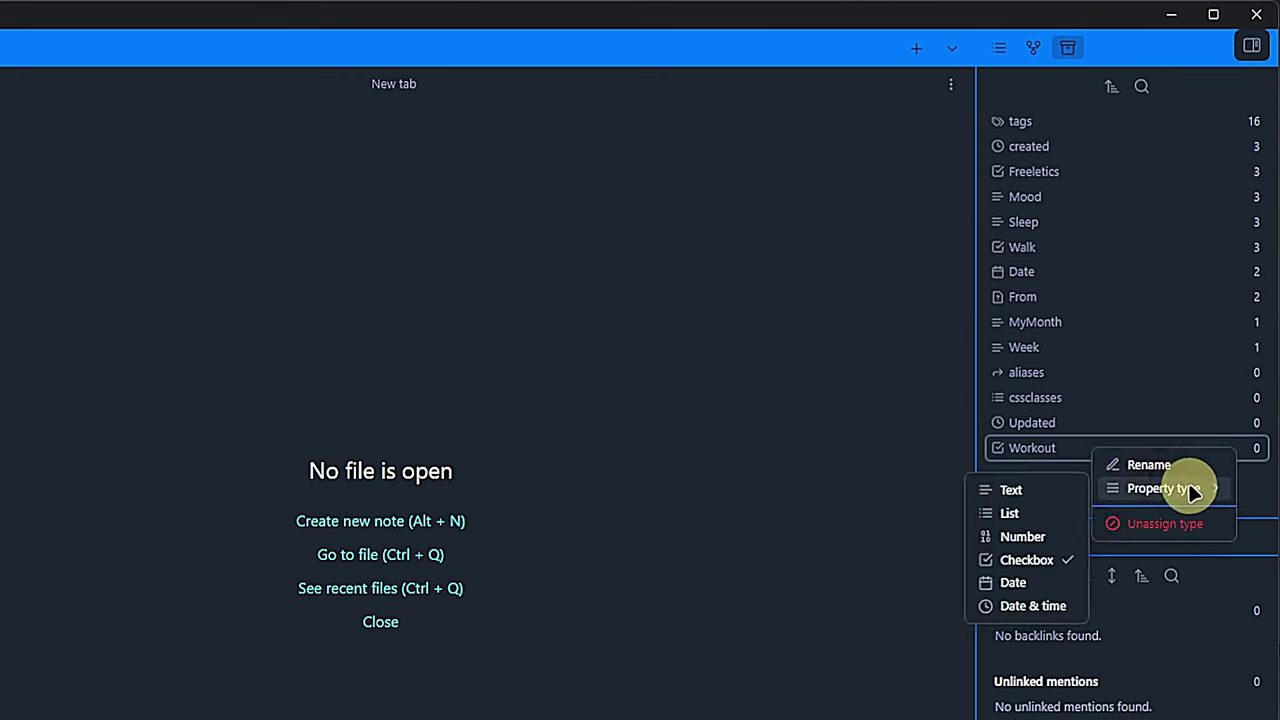
click(1056, 536)
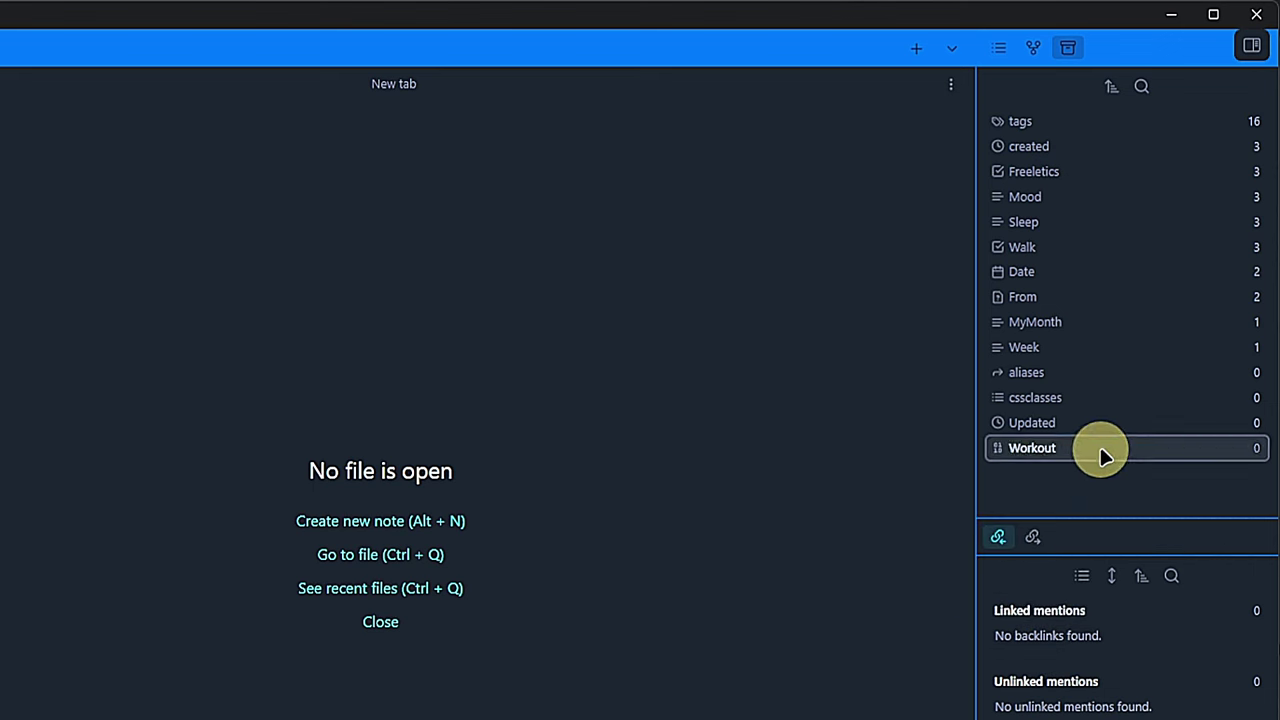
right_click(1103, 455)
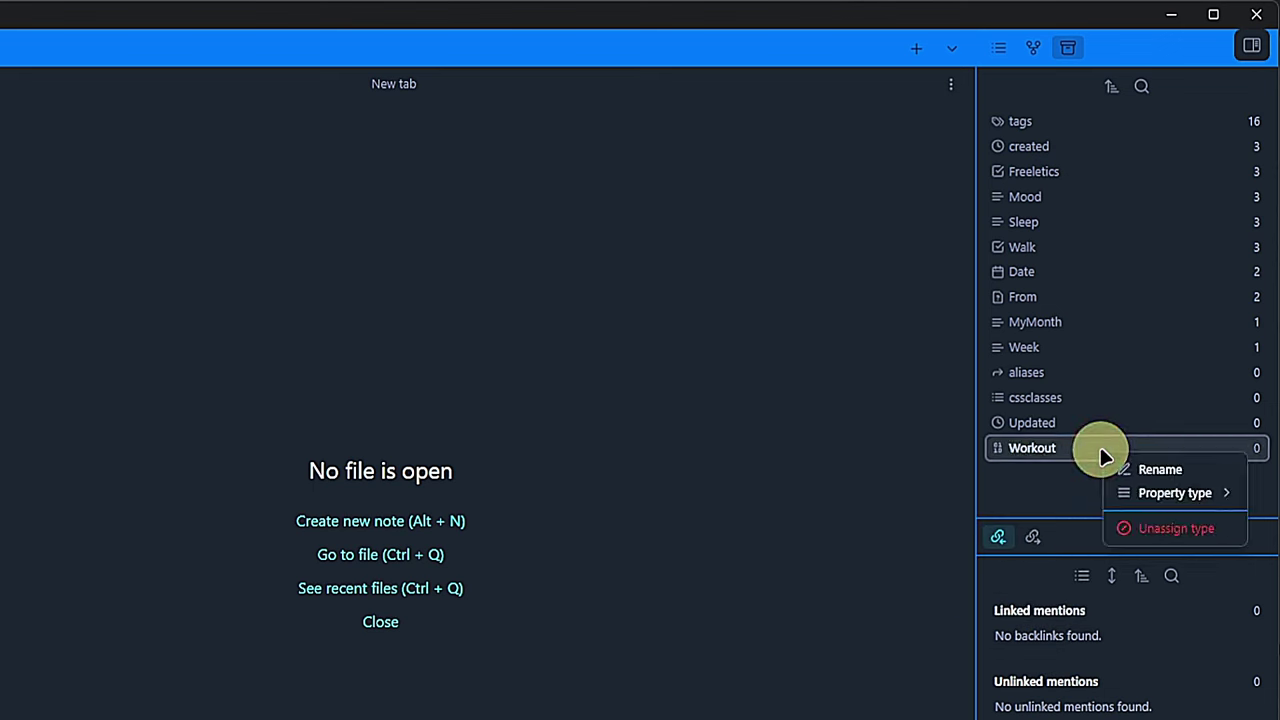
click(1222, 540)
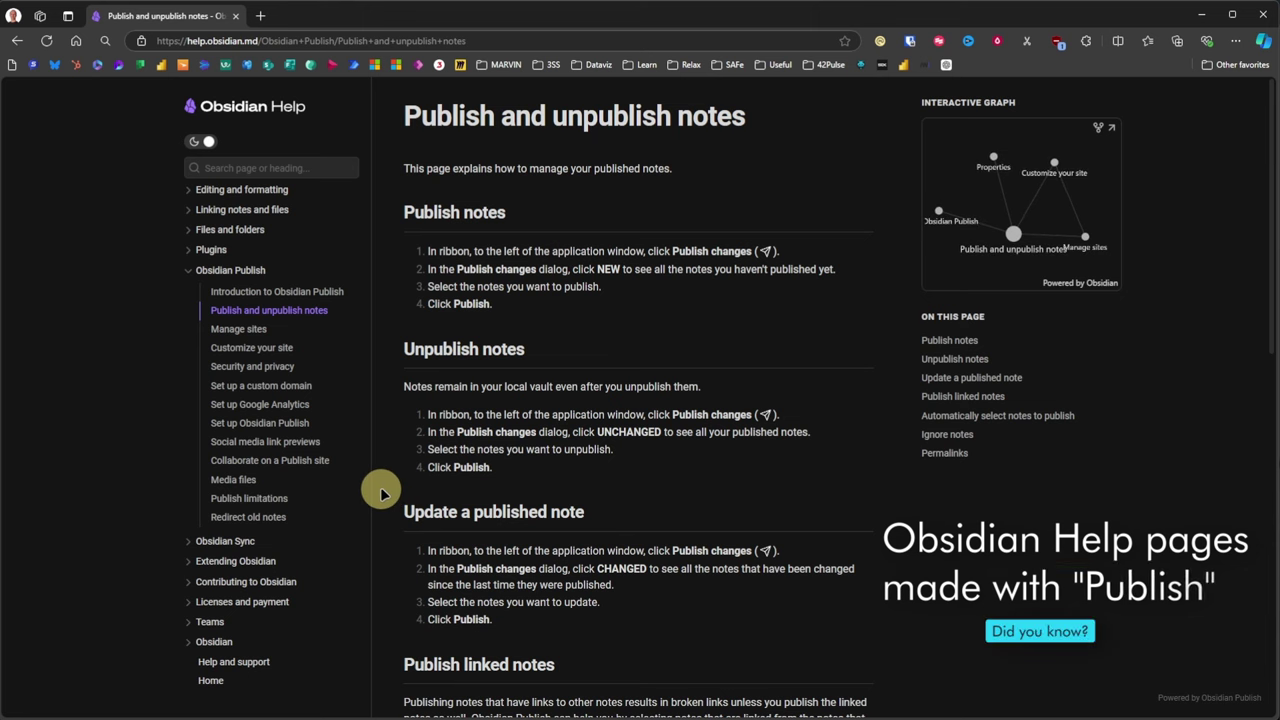
- Read the Obsidian Publish help page on customizing a site through its FAQ, and open the Publish limitations page
click(302, 348)
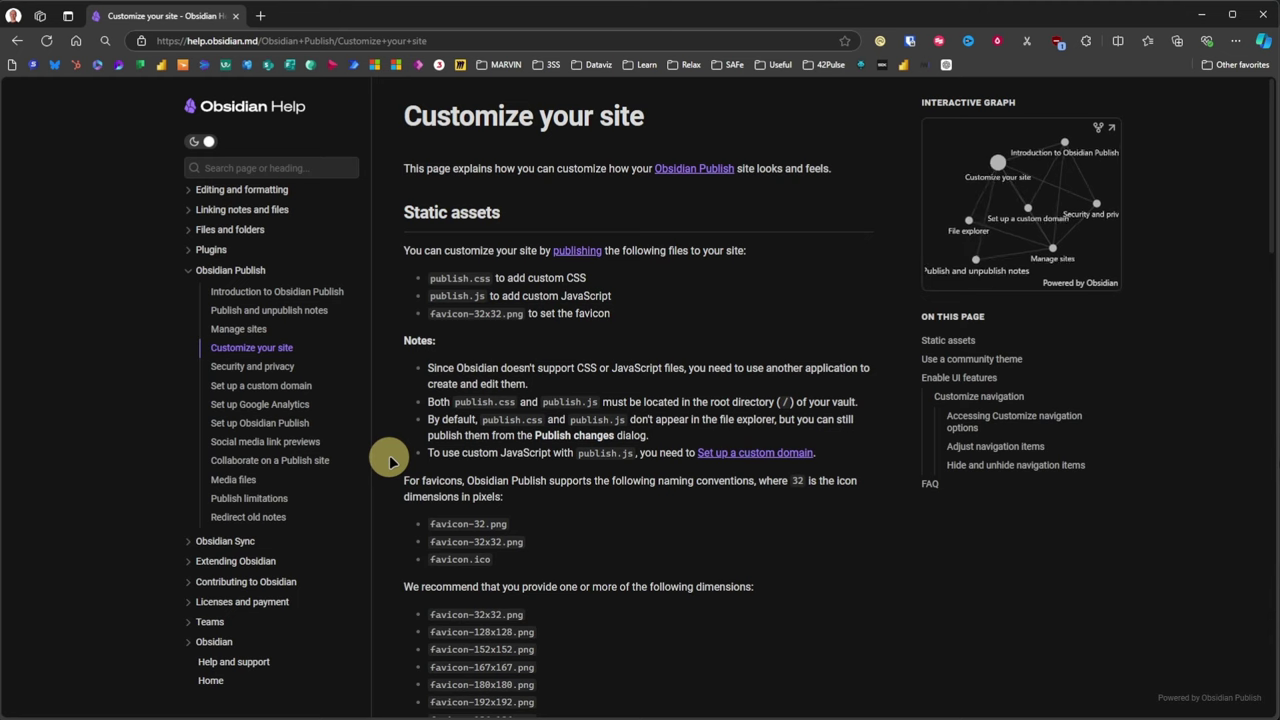
scroll(390, 462, down, 5)
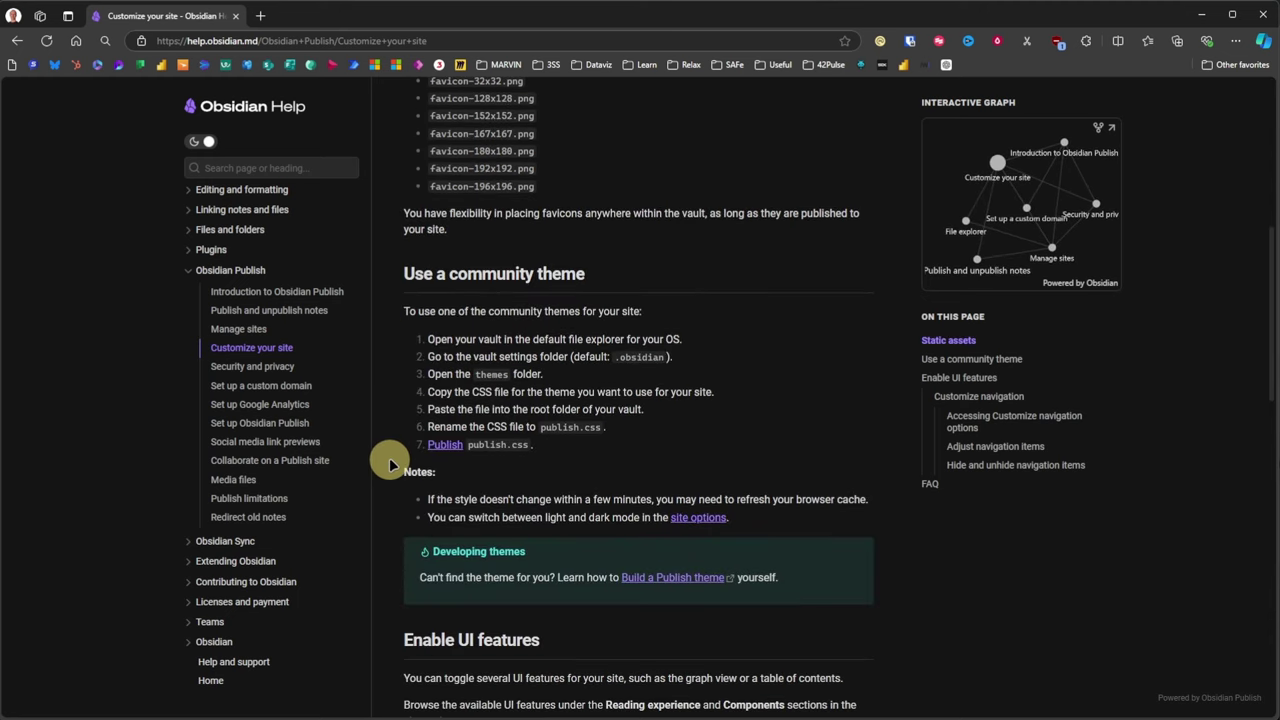
scroll(390, 462, down, 5)
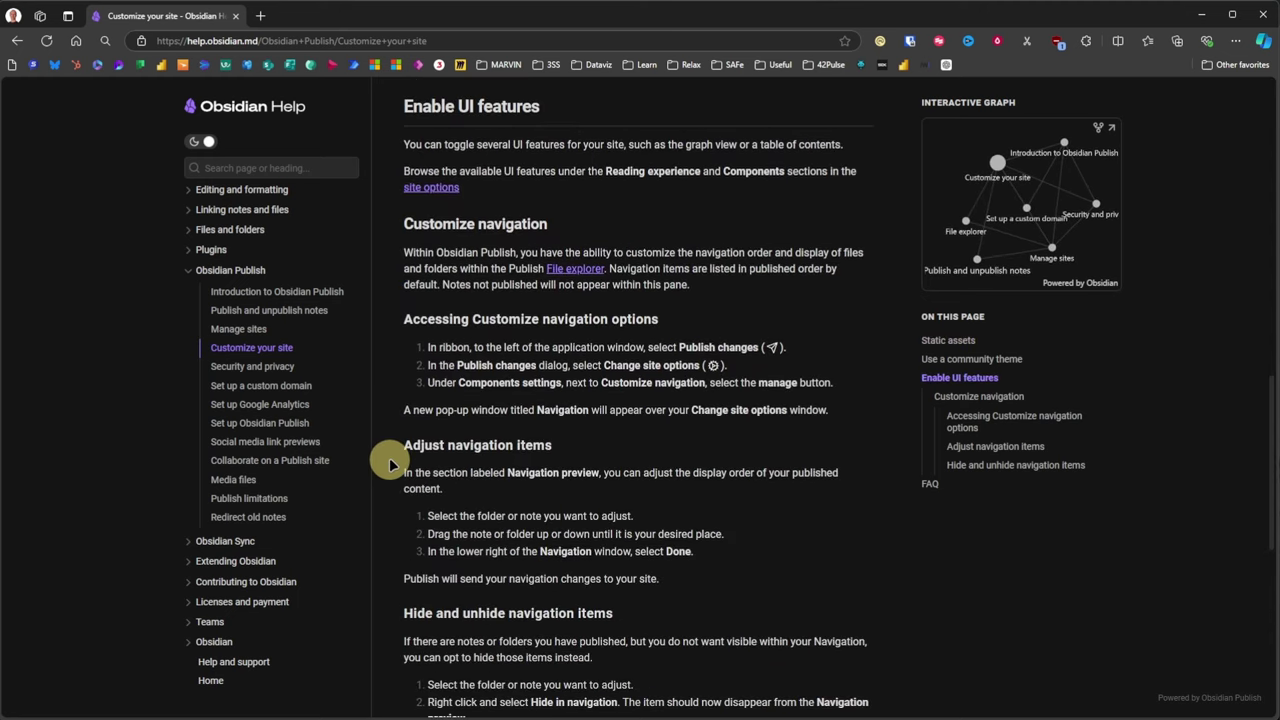
scroll(390, 462, down, 5)
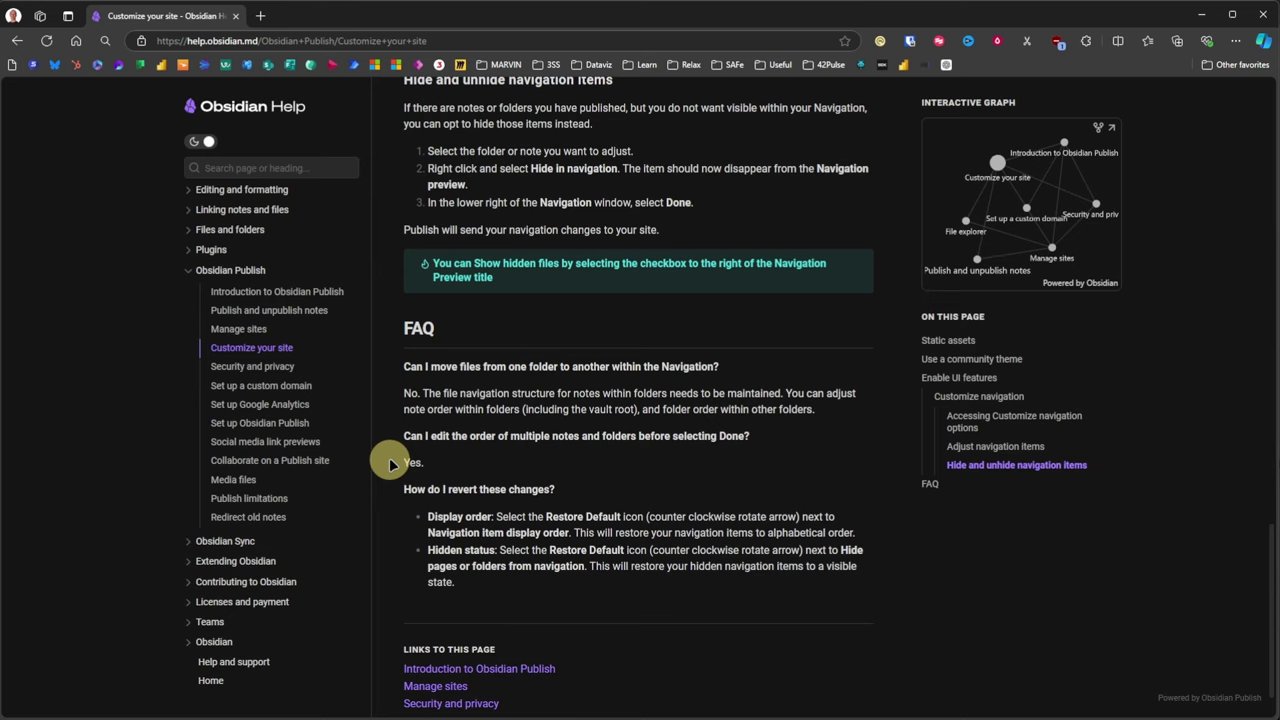
click(268, 497)
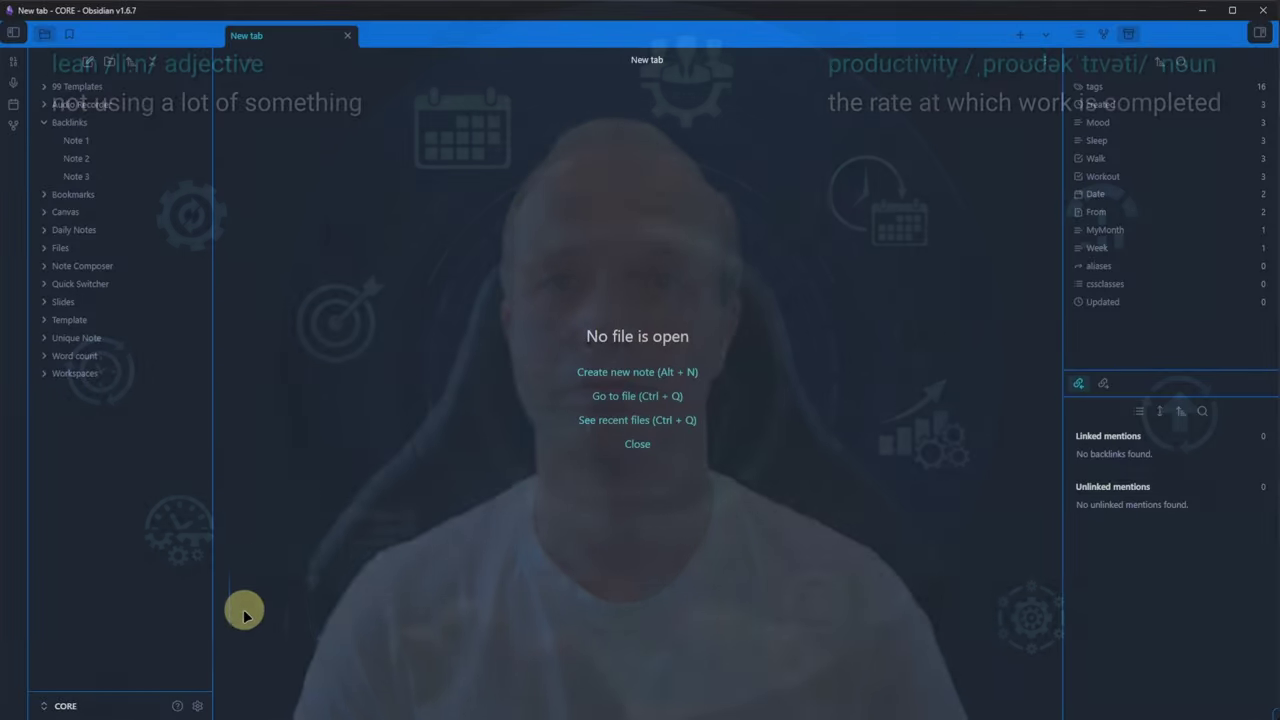
- Enable the Quick switcher core plugin in the CORE vault and review its options
click(194, 700)
scroll(797, 420, down, 10)
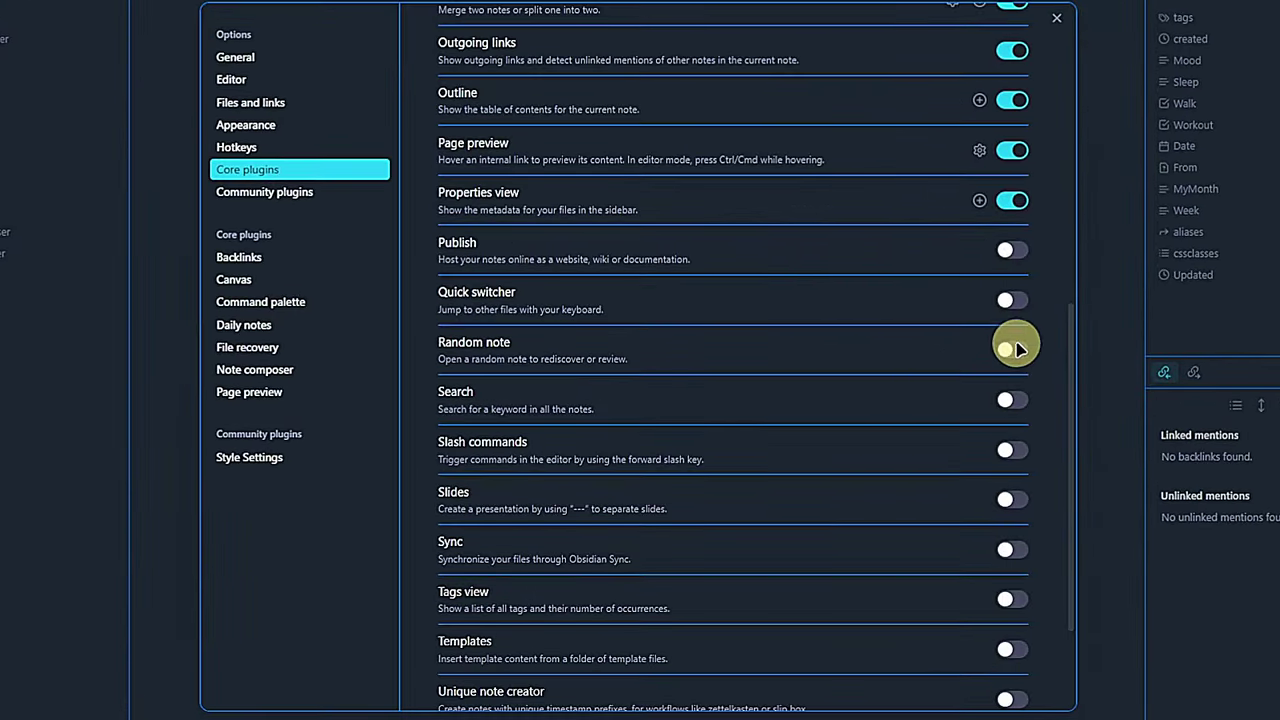
click(1011, 300)
click(956, 300)
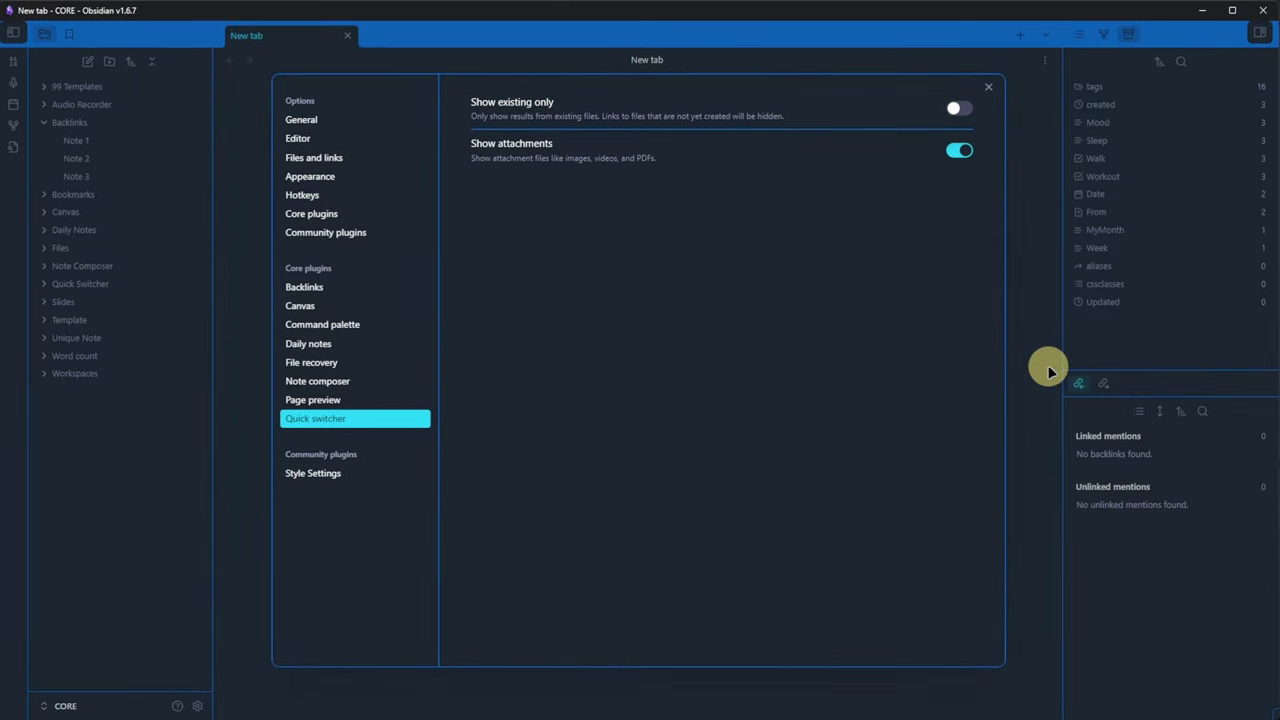
key(Escape)
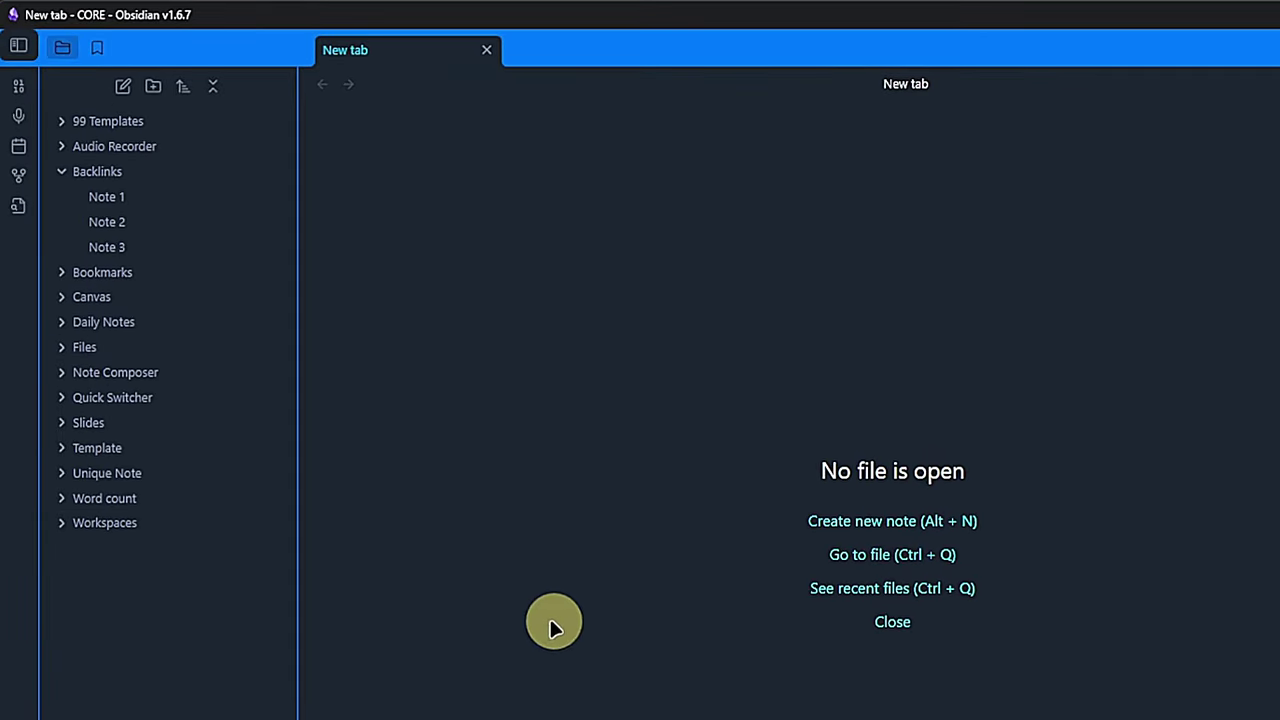
- Search for "note" with the quick switcher and open Note 1 from the Backlinks folder
click(22, 215)
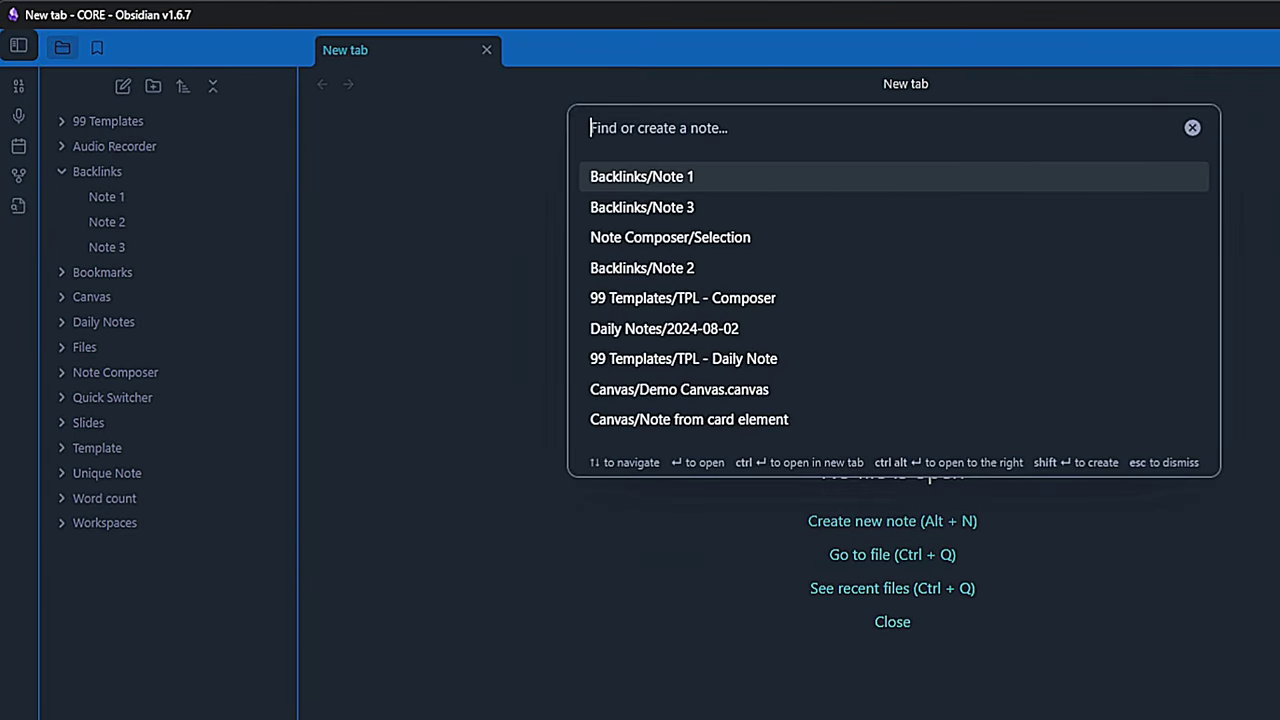
text(note)
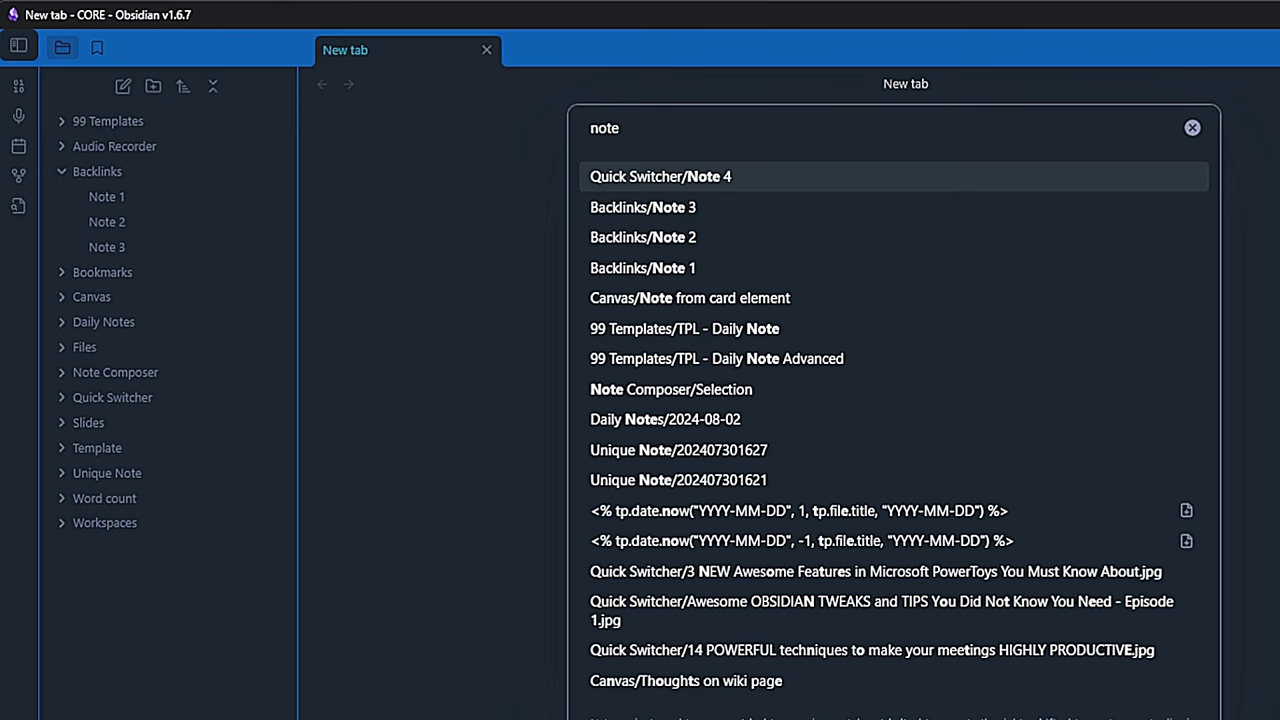
key(Down)
key(Down)
key(Down)
key(Return)
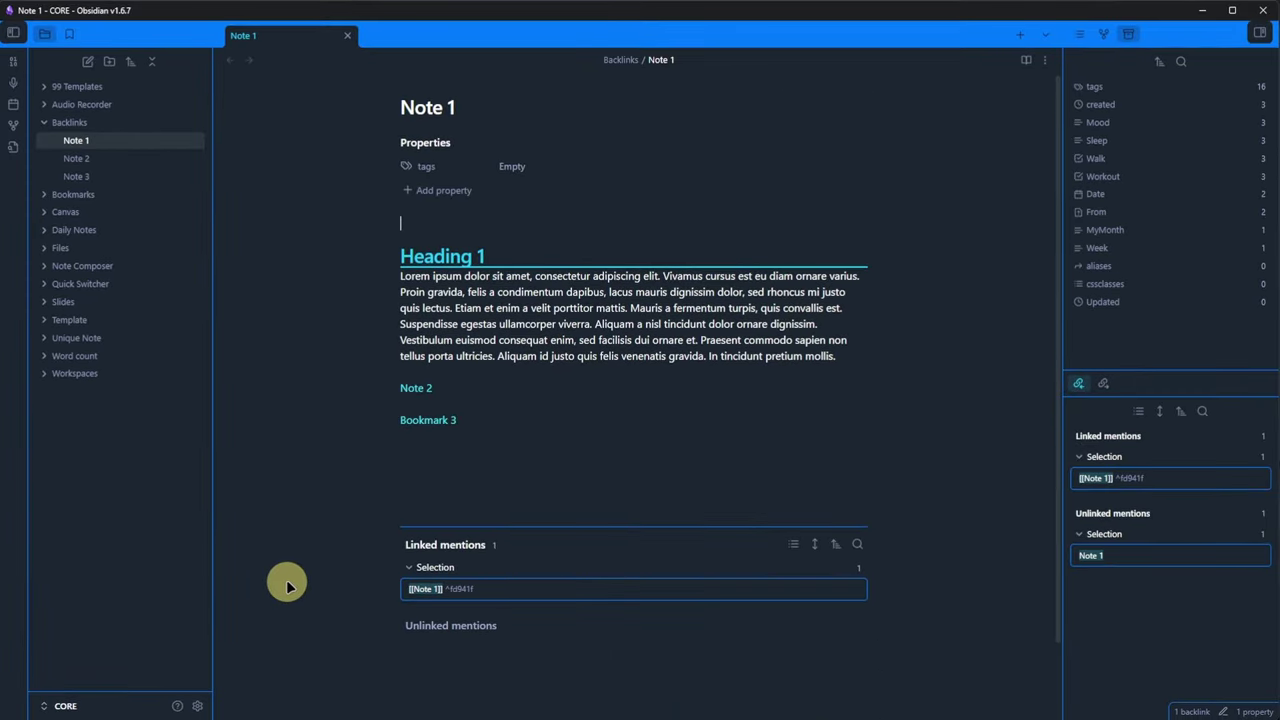
- Add a [[Note 4]] link below the Bookmark 3 link in Note 1
click(840, 472)
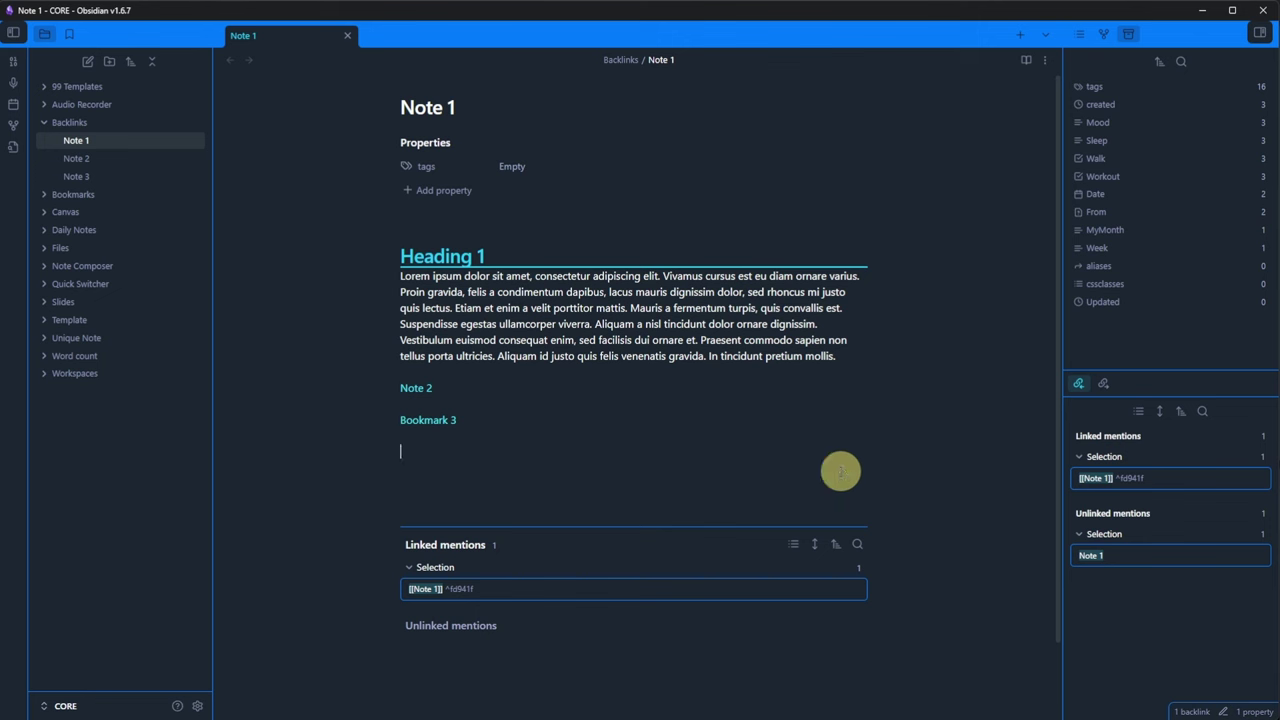
text([[Note 4)
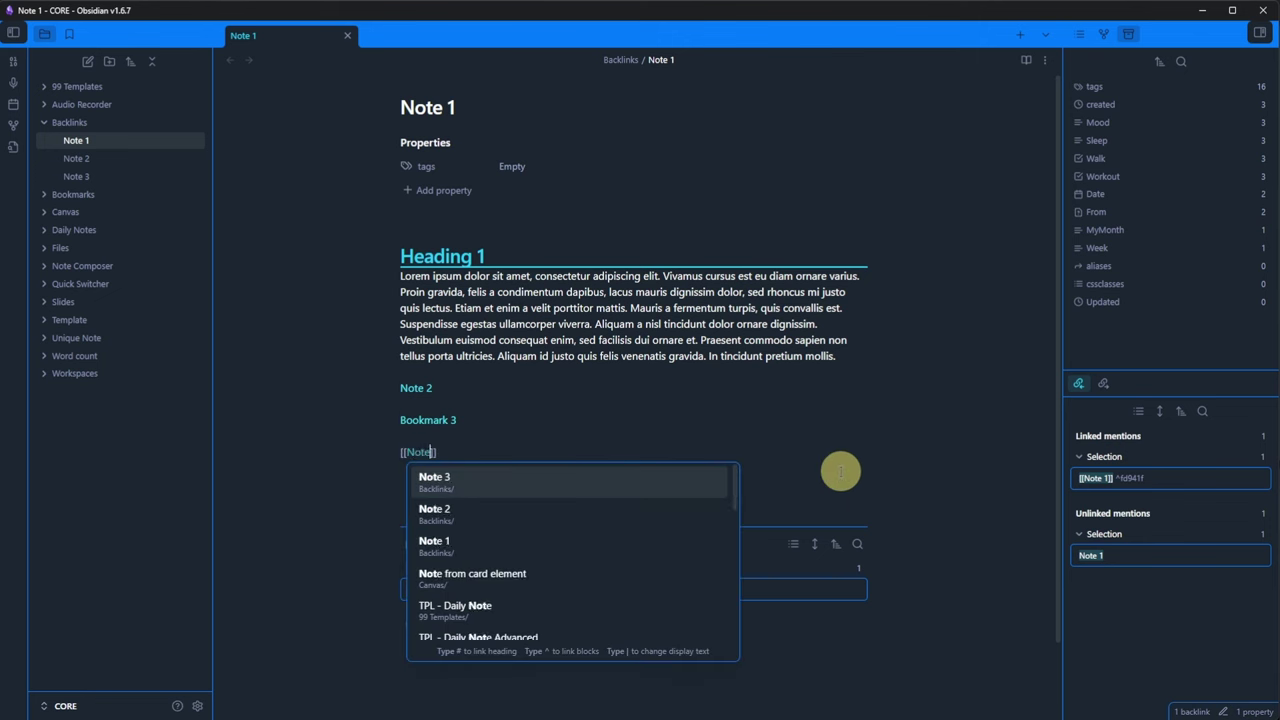
click(797, 486)
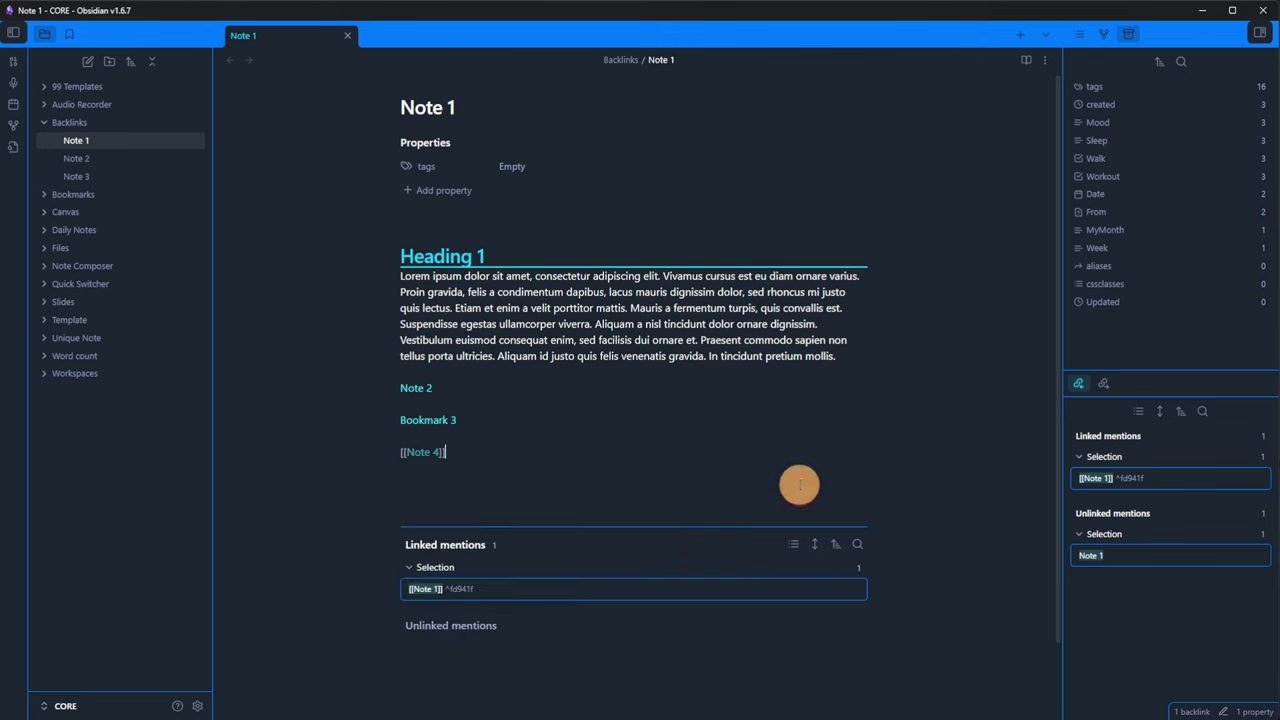
key(Return)
key(Return)
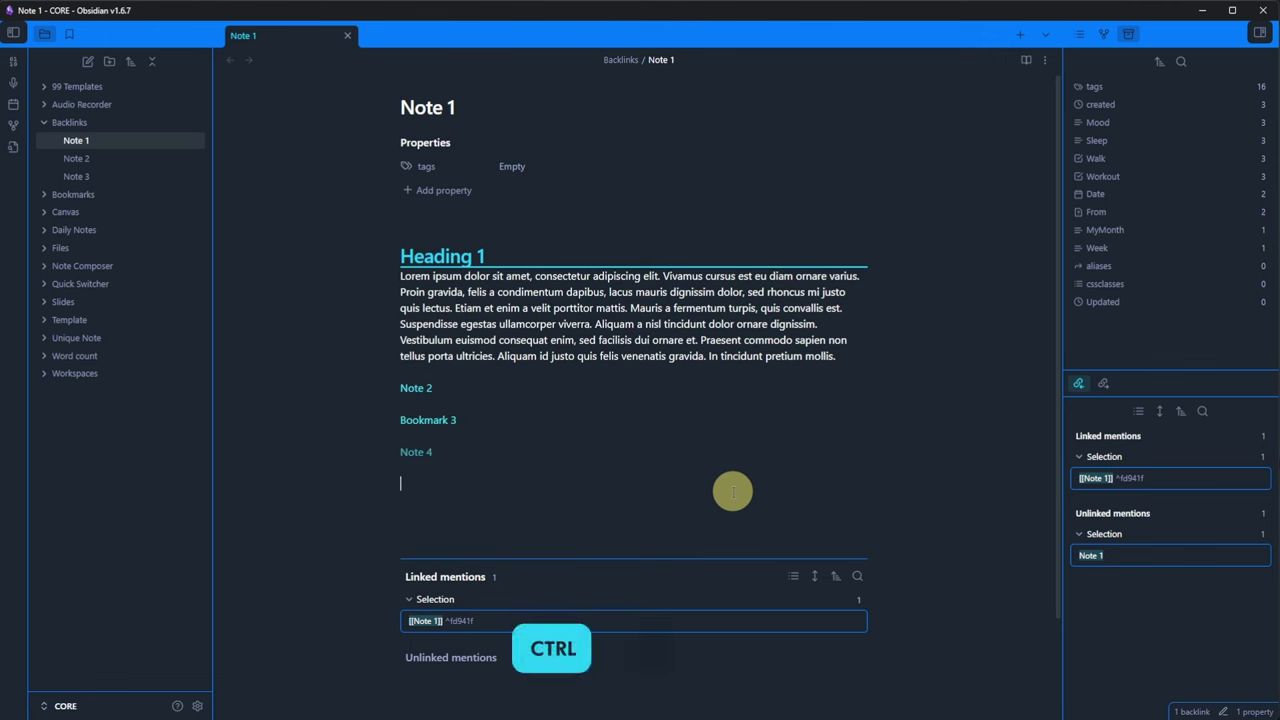
- Create the linked but missing Note 4 through a quick switcher search for "note", and move it into the Quick Switcher folder
key(ctrl+q)
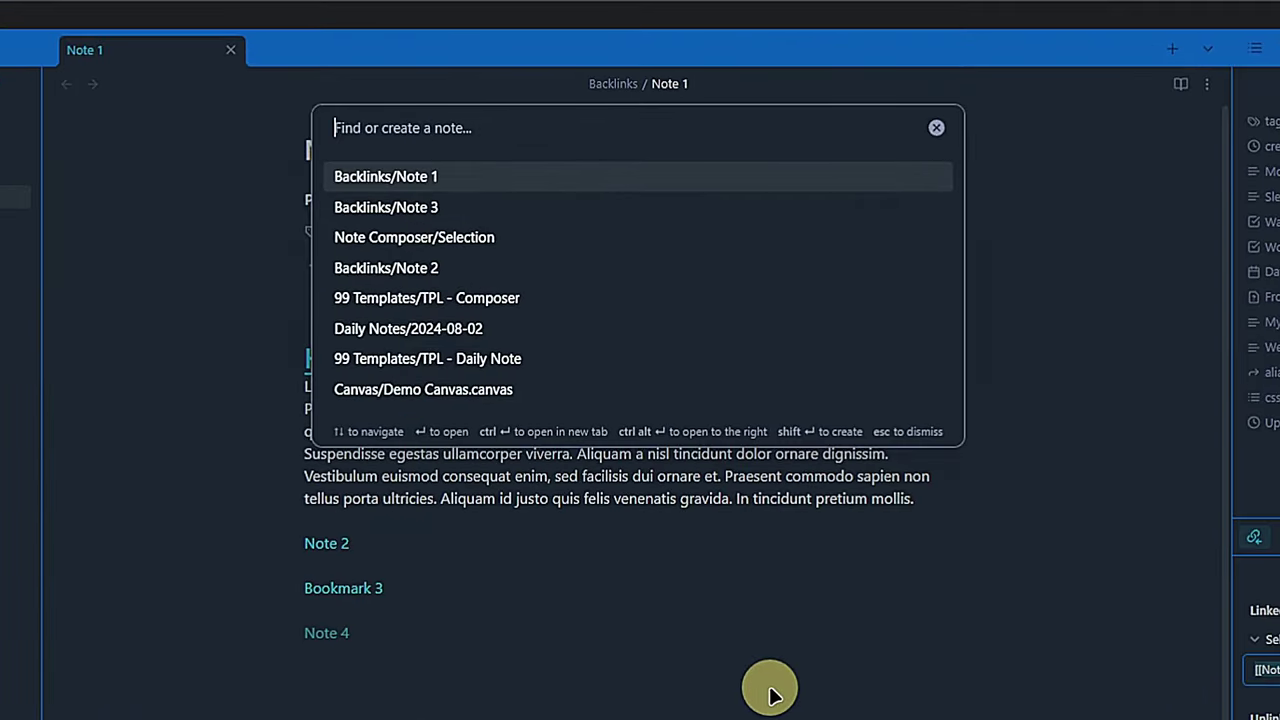
text(note)
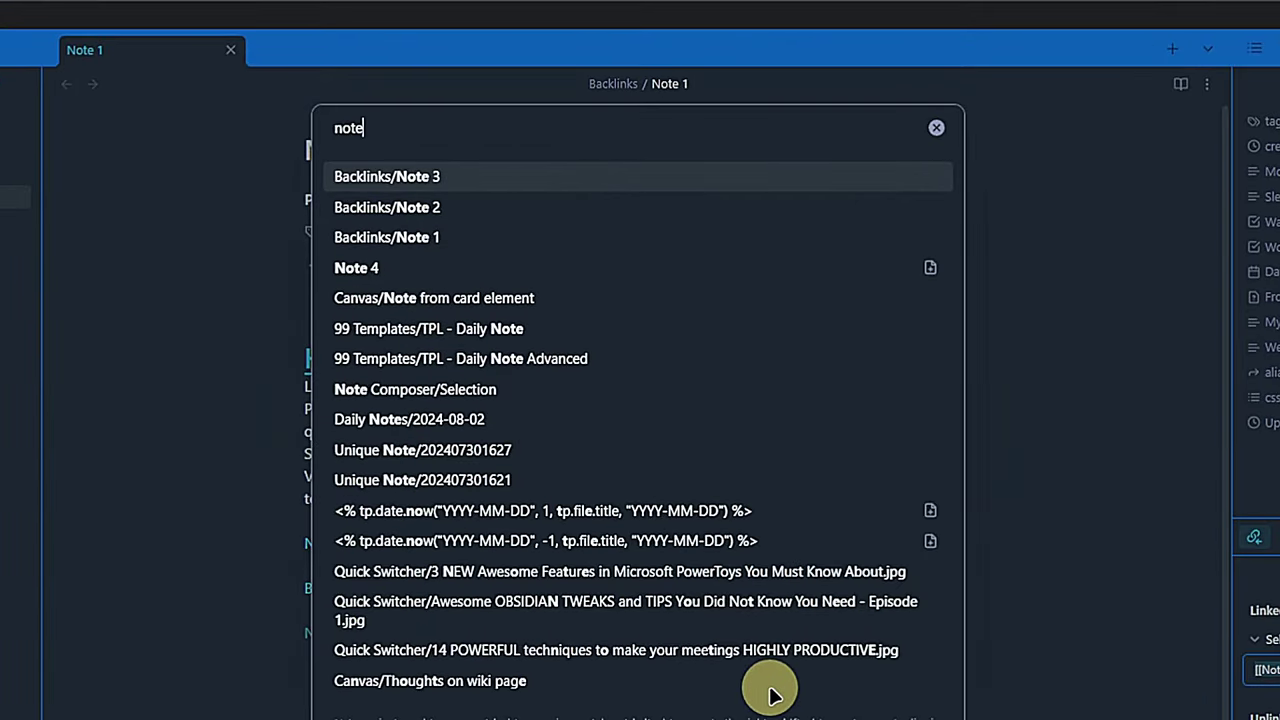
click(826, 272)
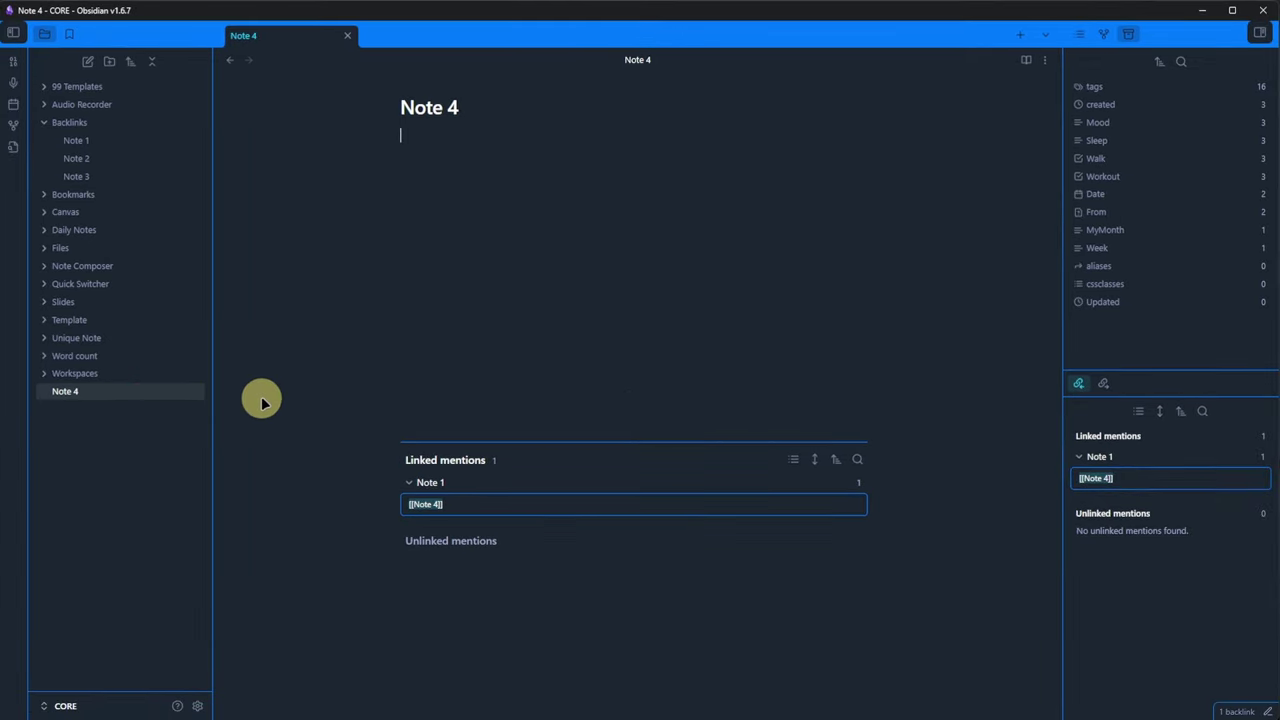
drag(130, 391, 84, 290)
click(43, 284)
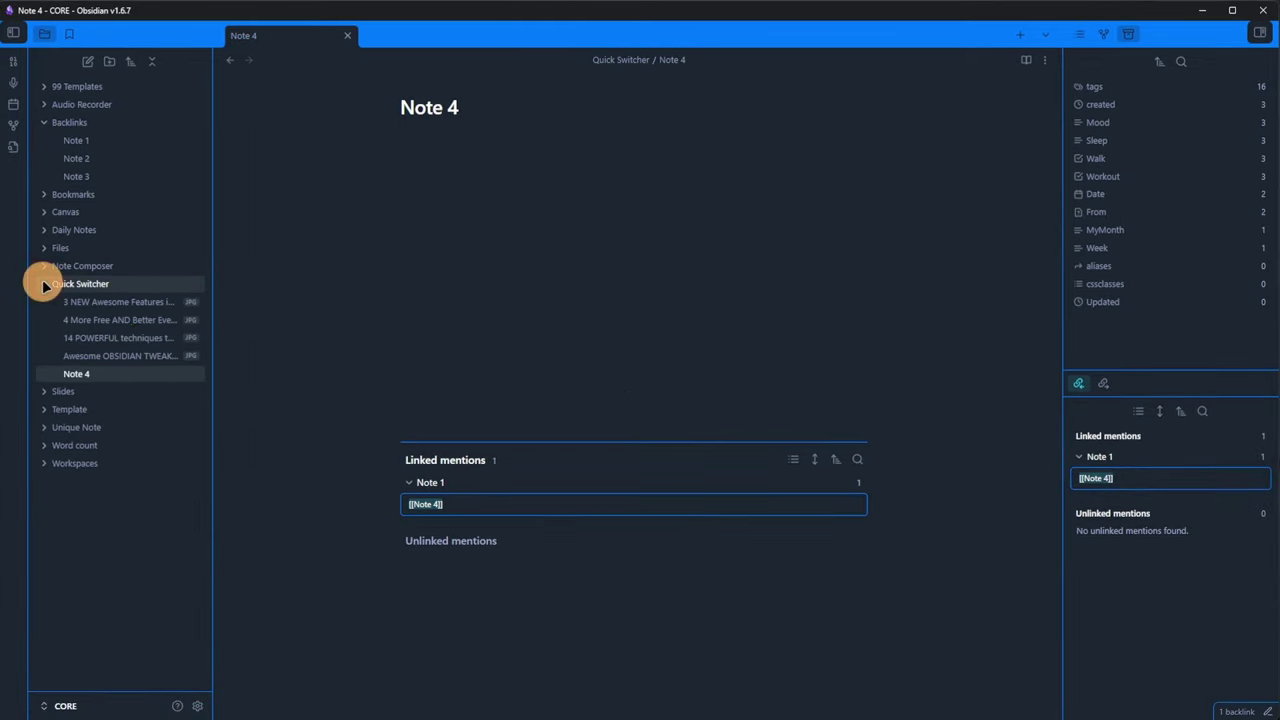
- Search for "obsidian" with the quick switcher and open the Awesome OBSIDIAN TWEAKS Episode 1 image
key(ctrl+o)
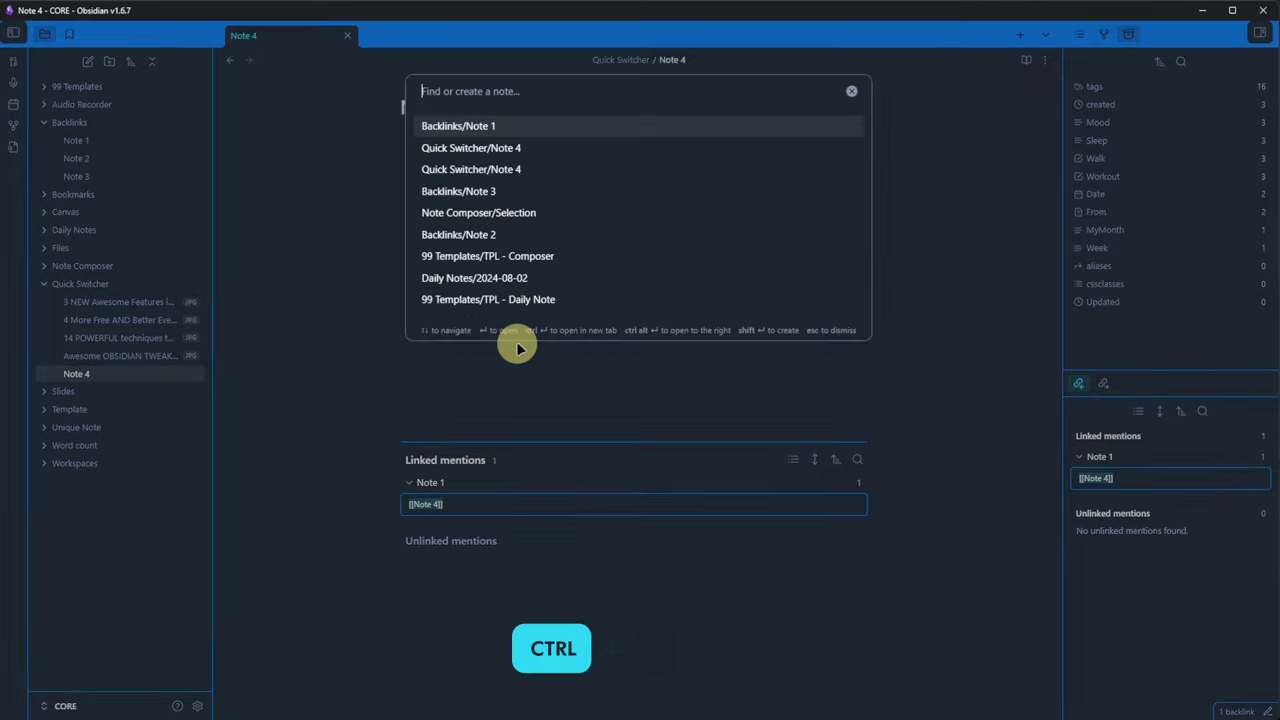
text(obsidian)
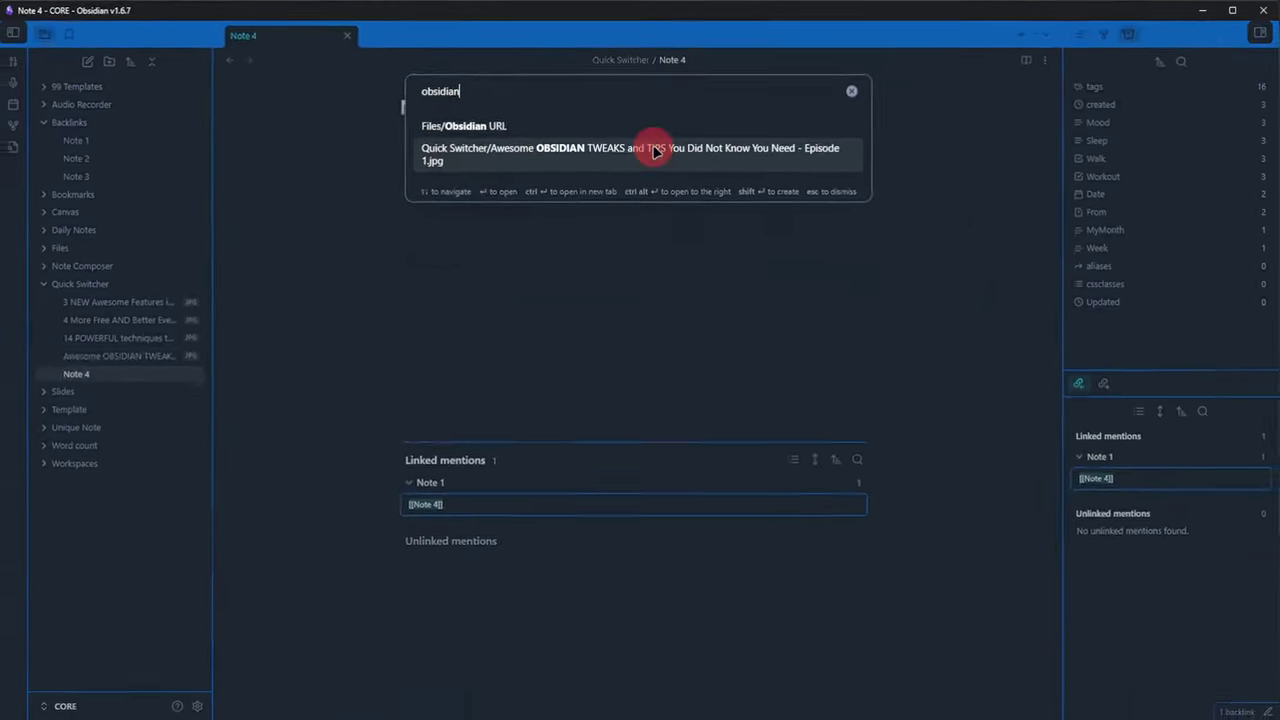
click(655, 151)
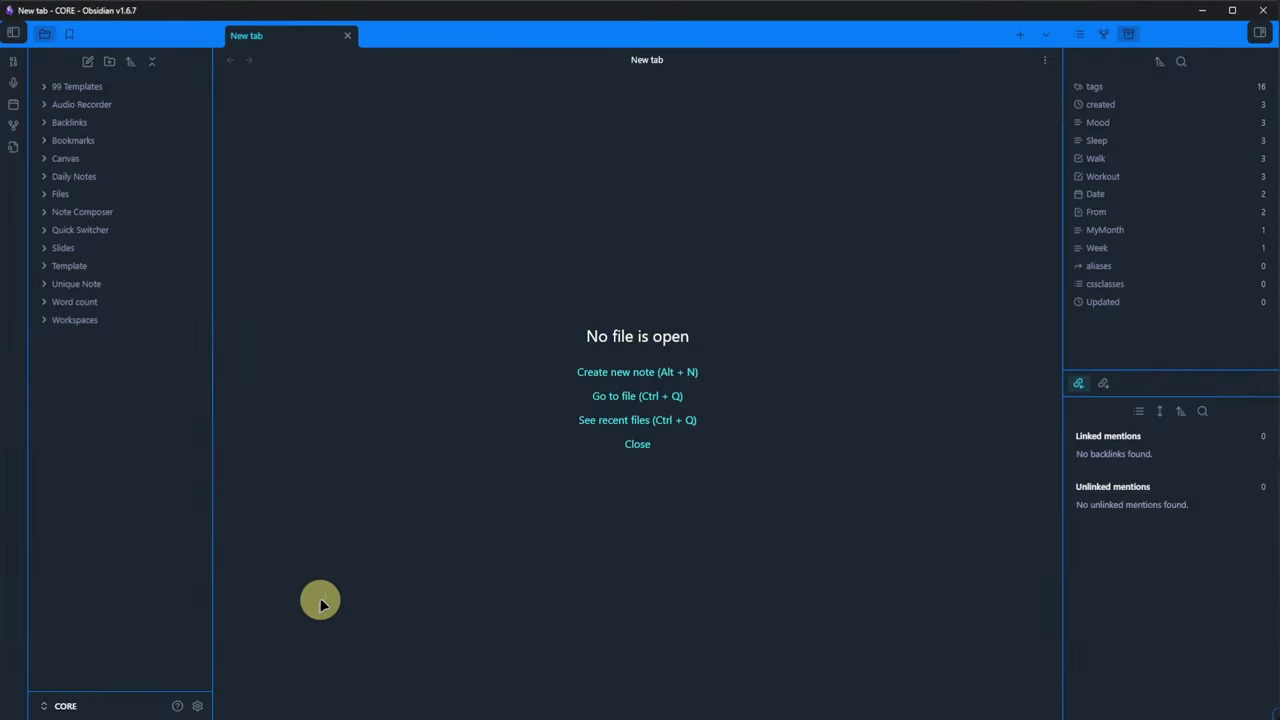
- Enable the Random note core plugin and close the settings
click(198, 706)
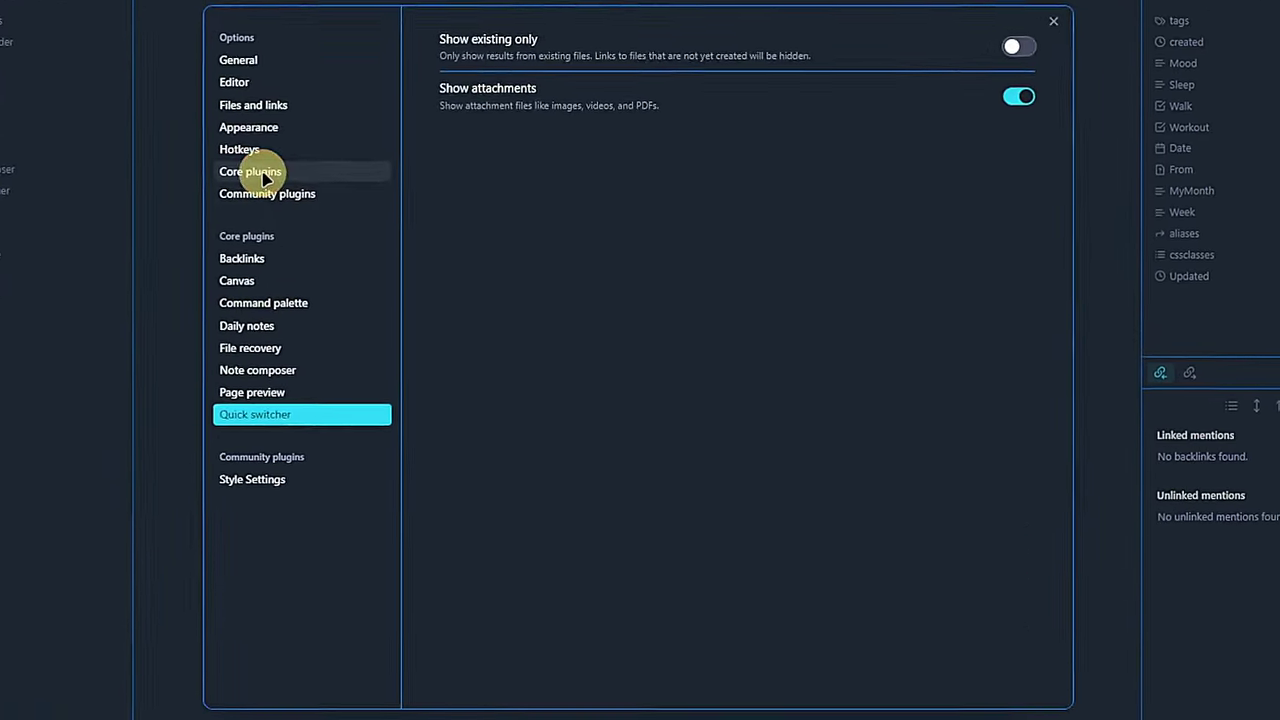
click(270, 244)
scroll(700, 257, down, 7)
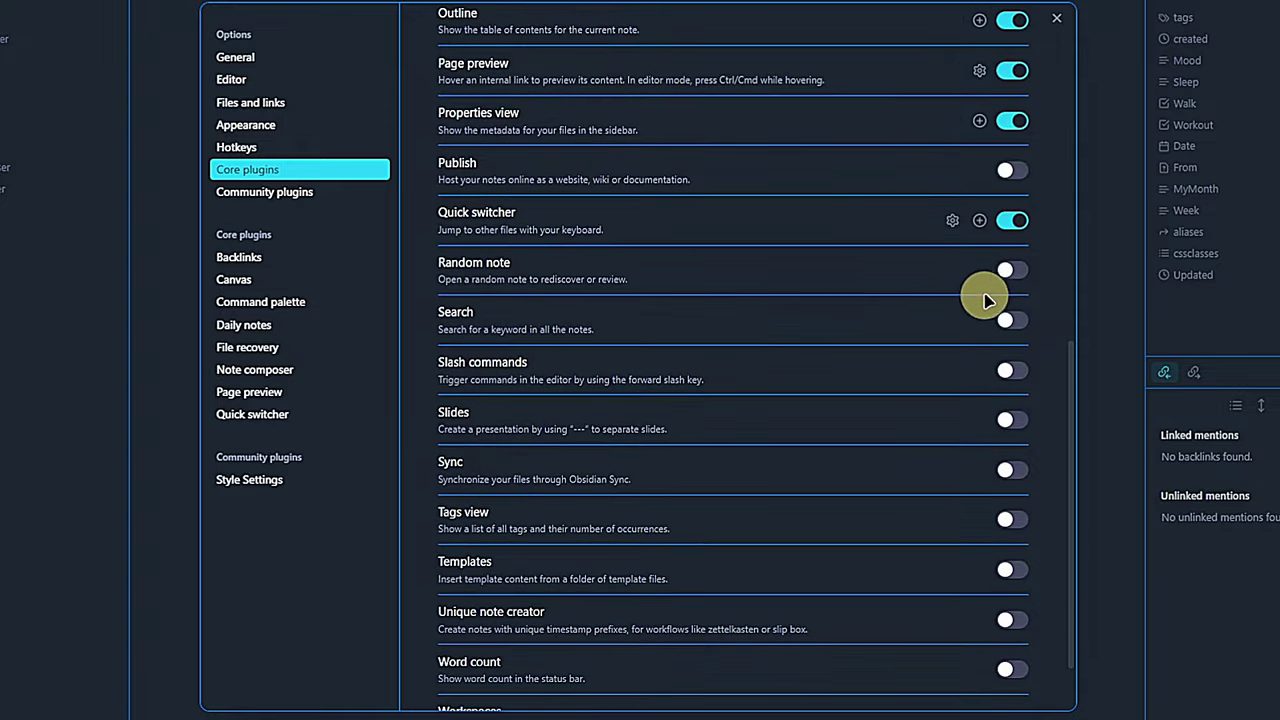
click(1010, 270)
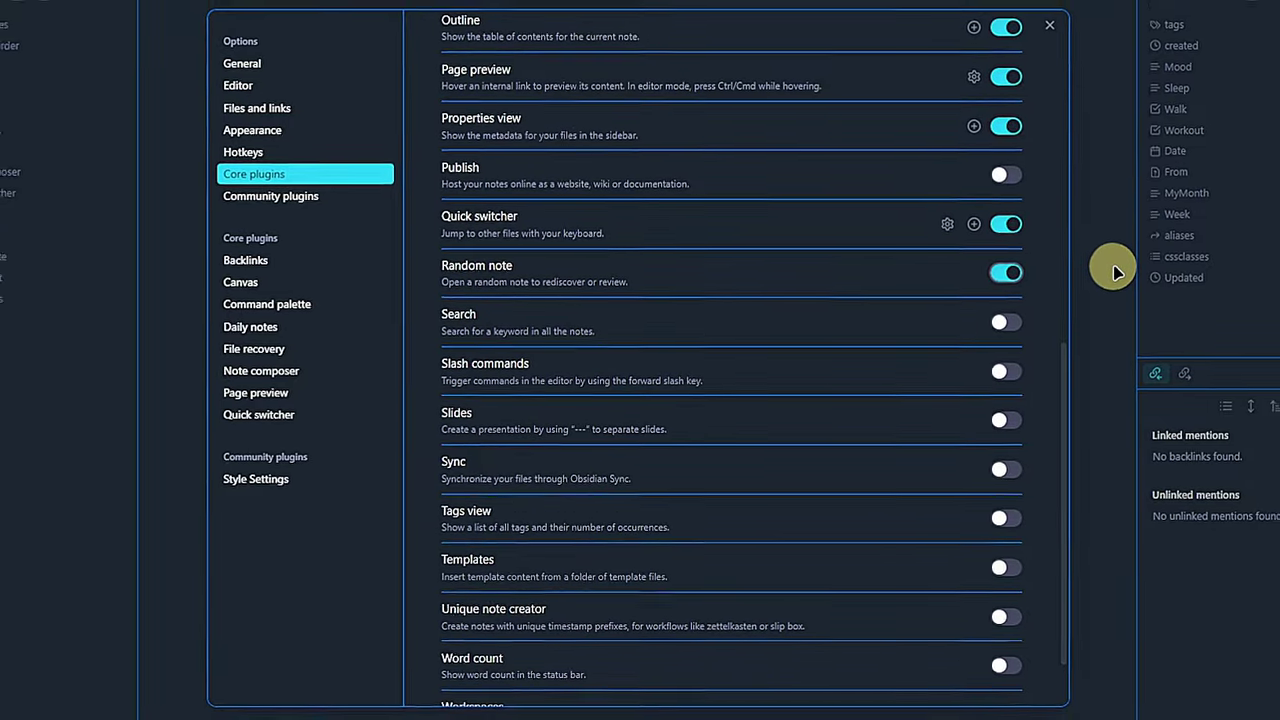
key(Escape)
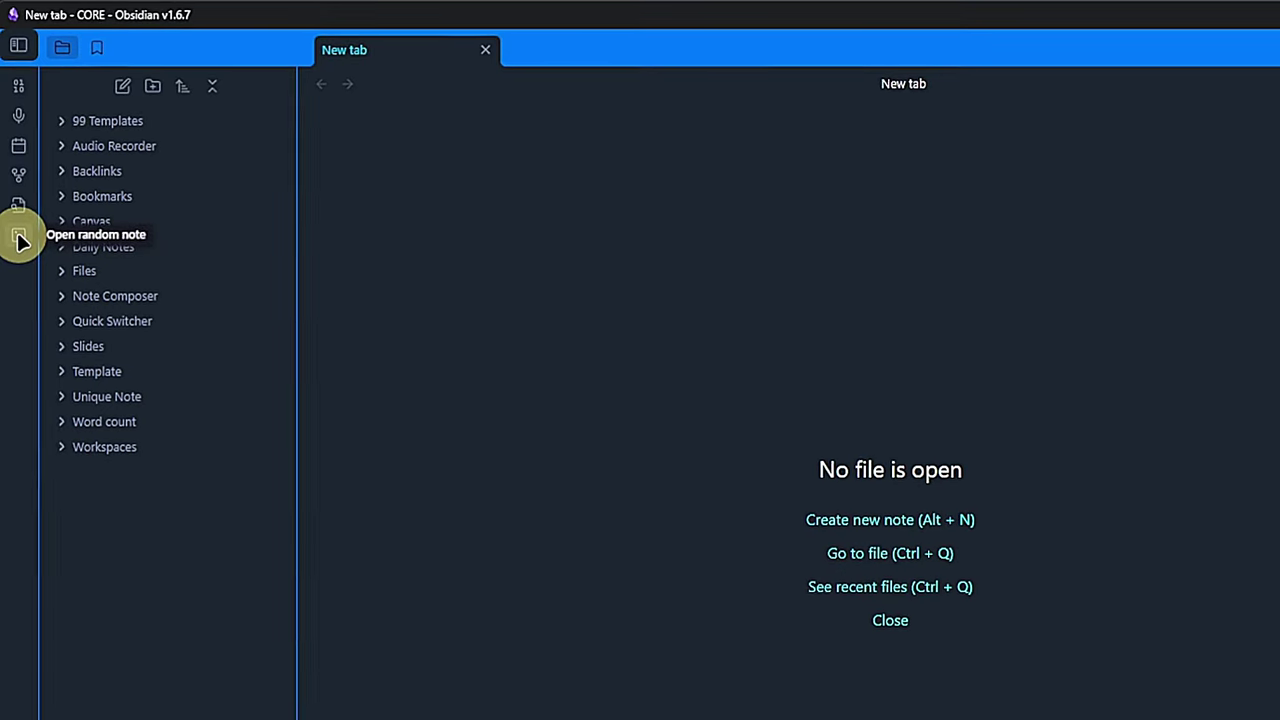
- Open four random notes from the vault in succession
click(19, 238)
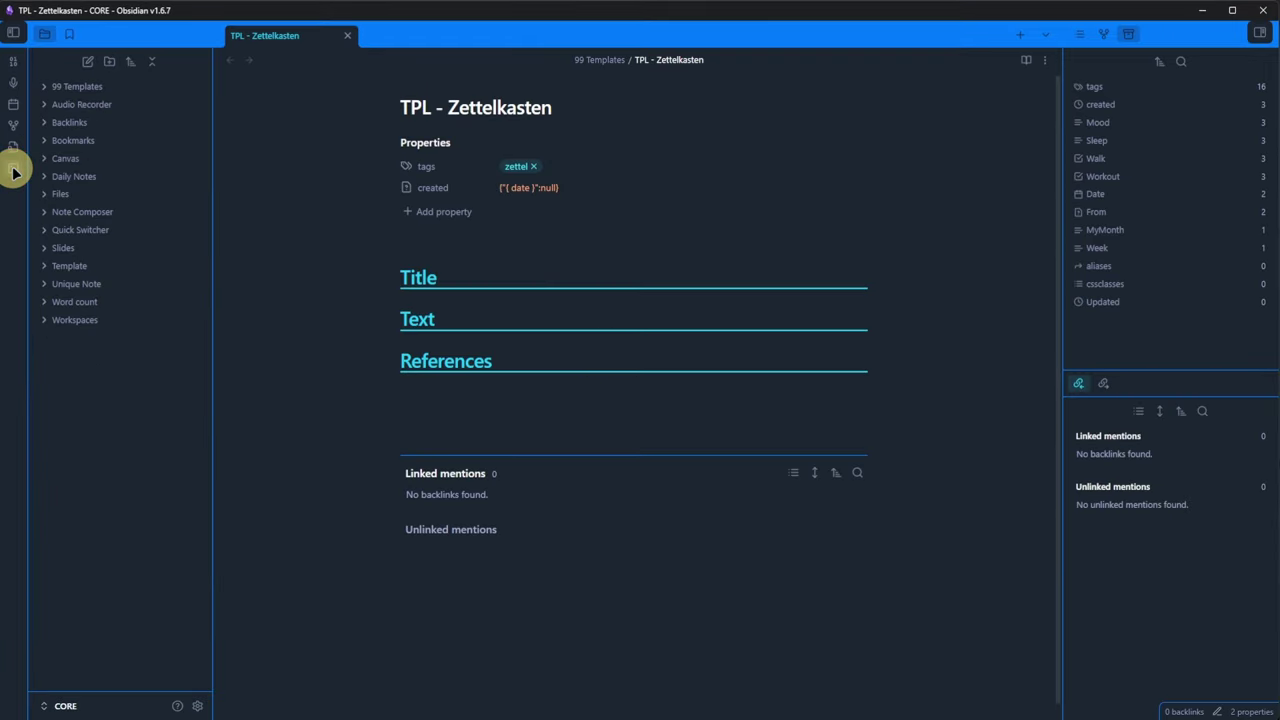
click(14, 172)
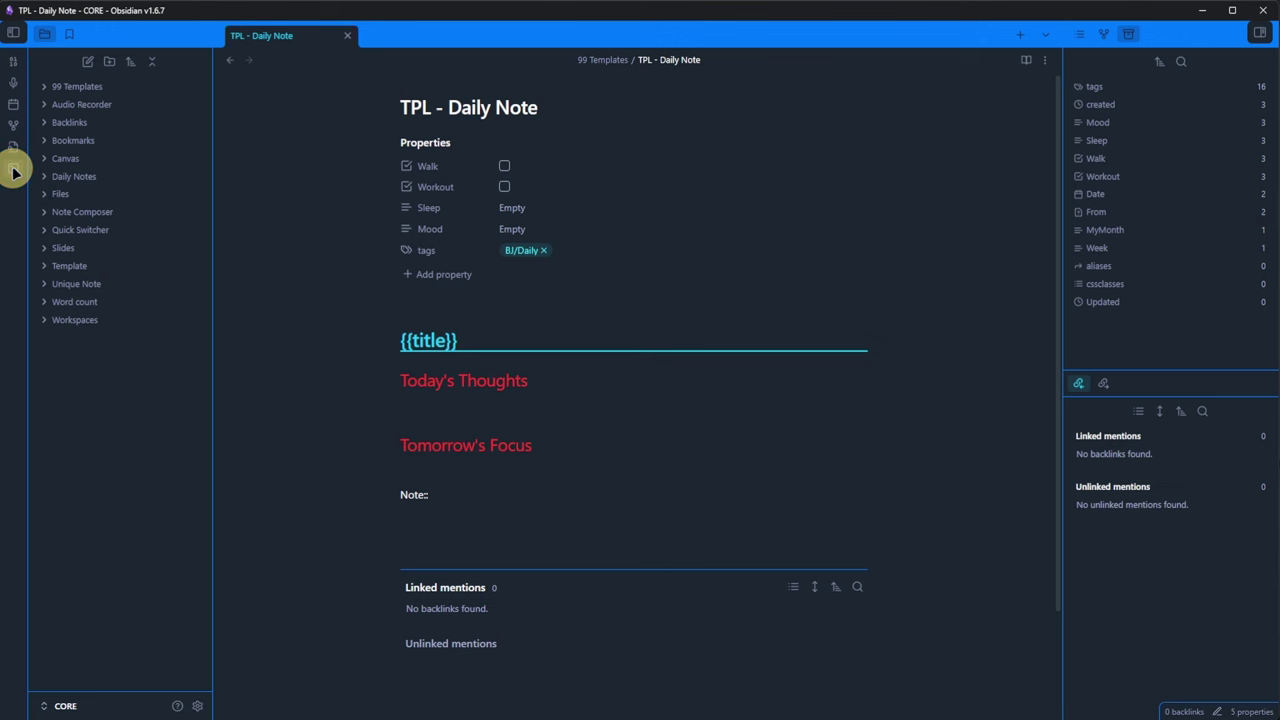
click(14, 172)
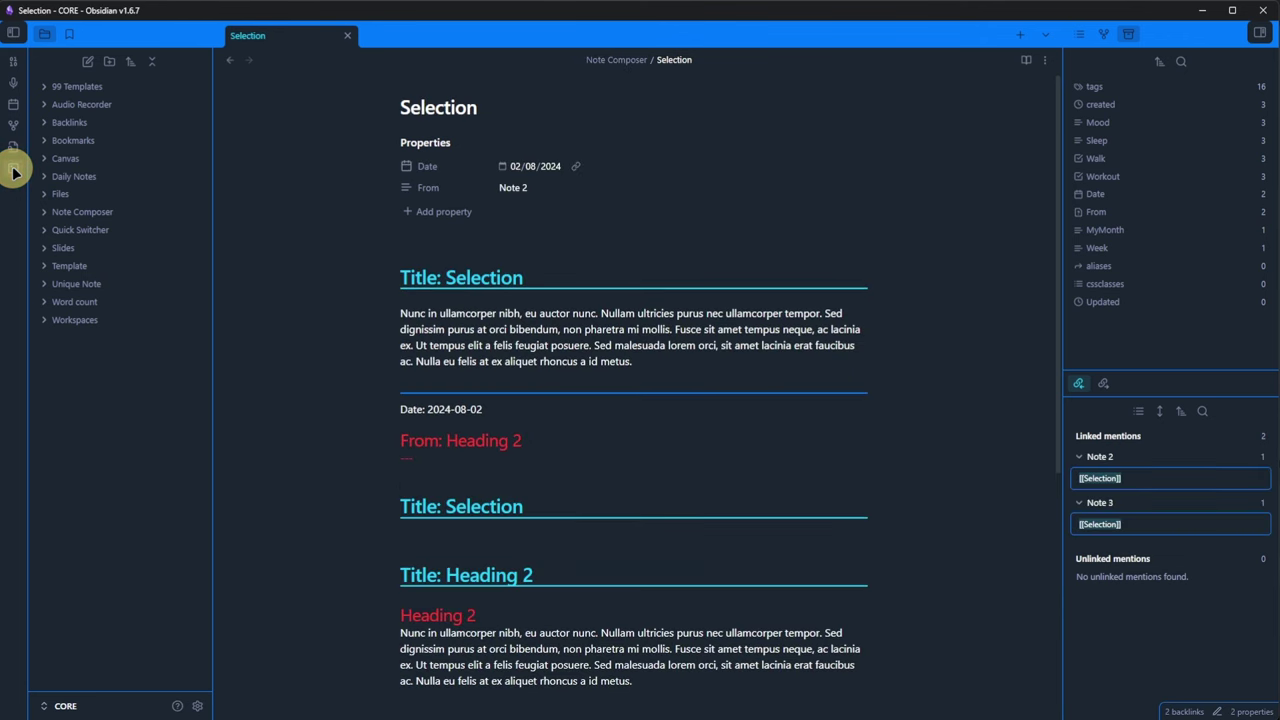
click(14, 172)
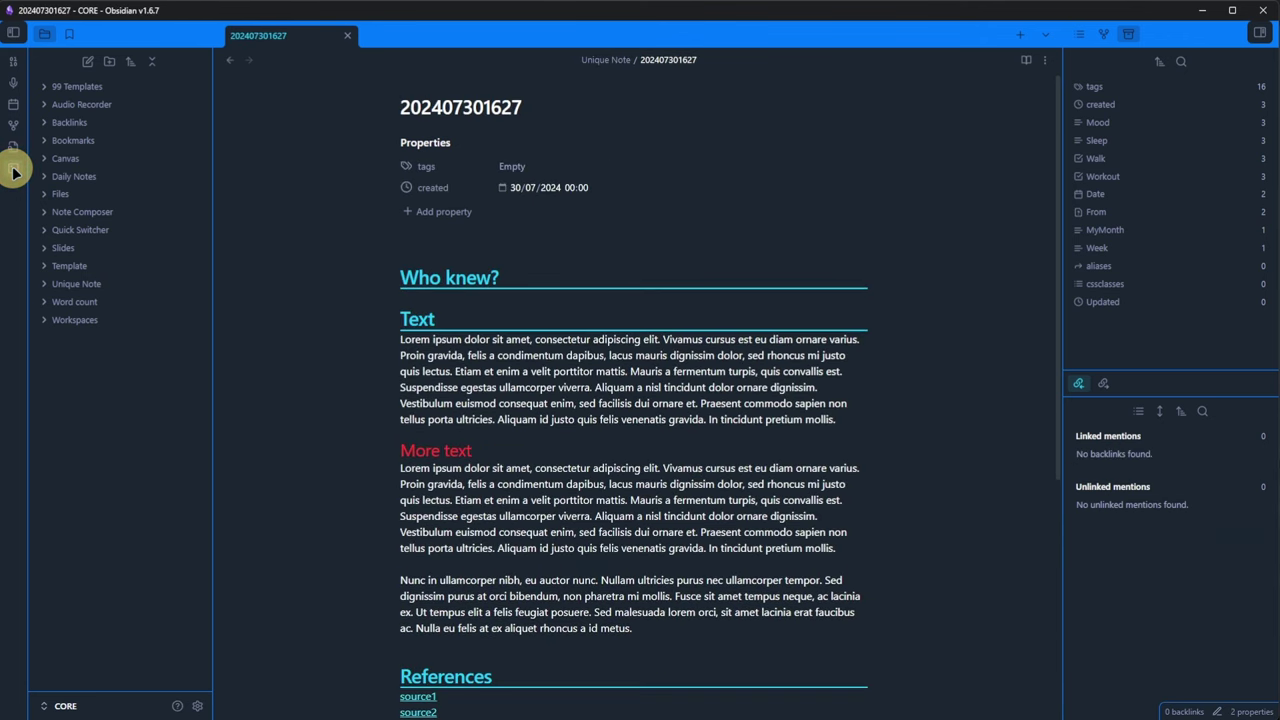
- Open two more random notes from the vault
click(14, 172)
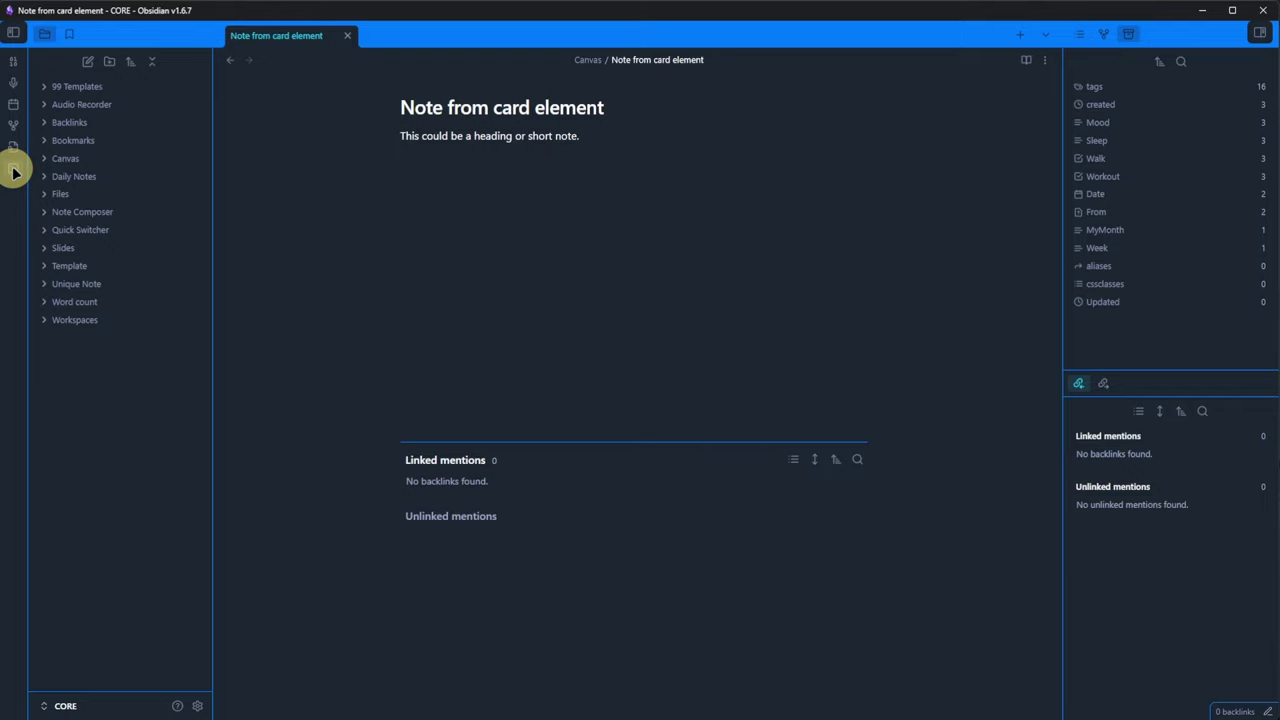
click(14, 172)
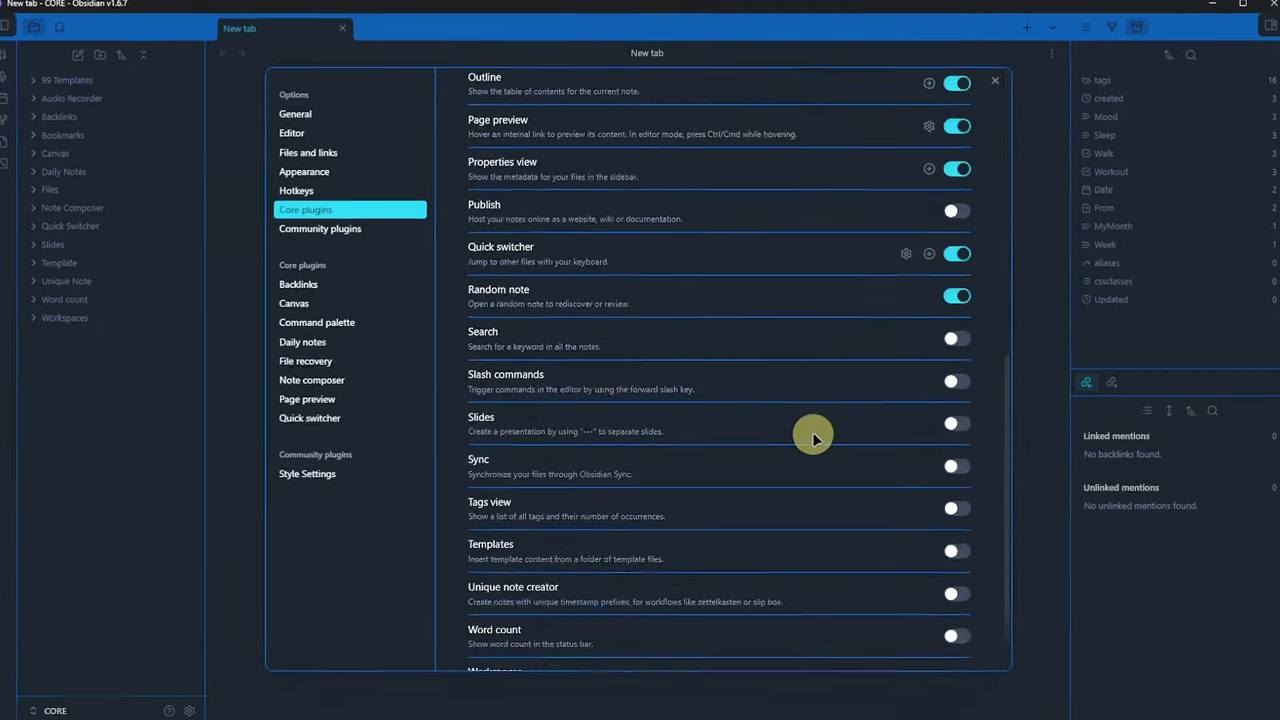
- Enable the Search core plugin and close the settings
click(955, 338)
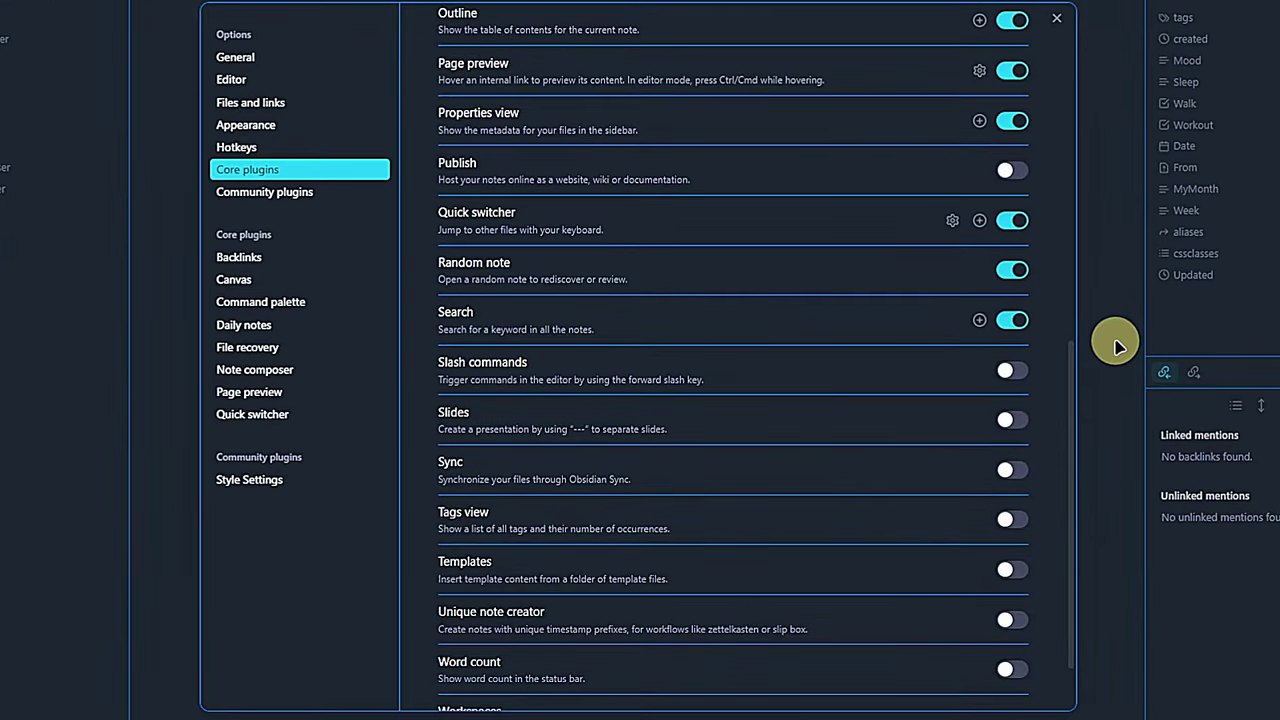
click(1100, 343)
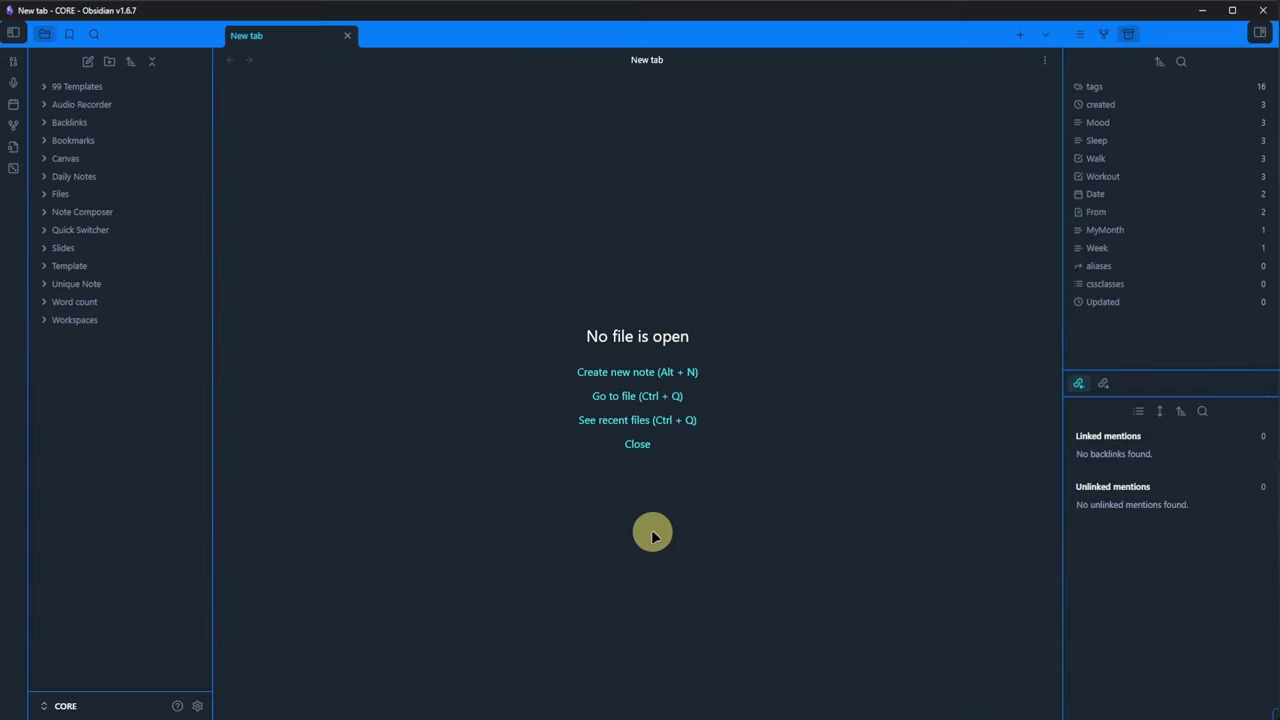
- Open the vault search and its list of search options, also by running the "Search in all files" command
click(97, 35)
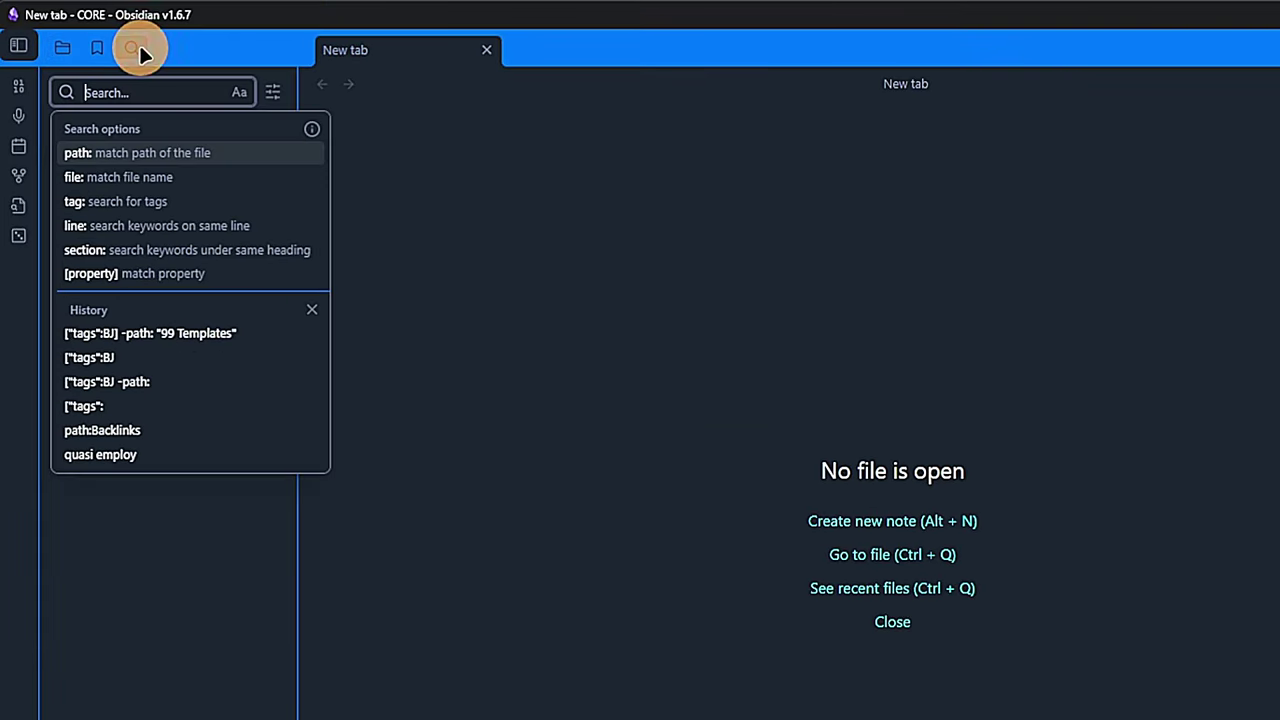
click(591, 314)
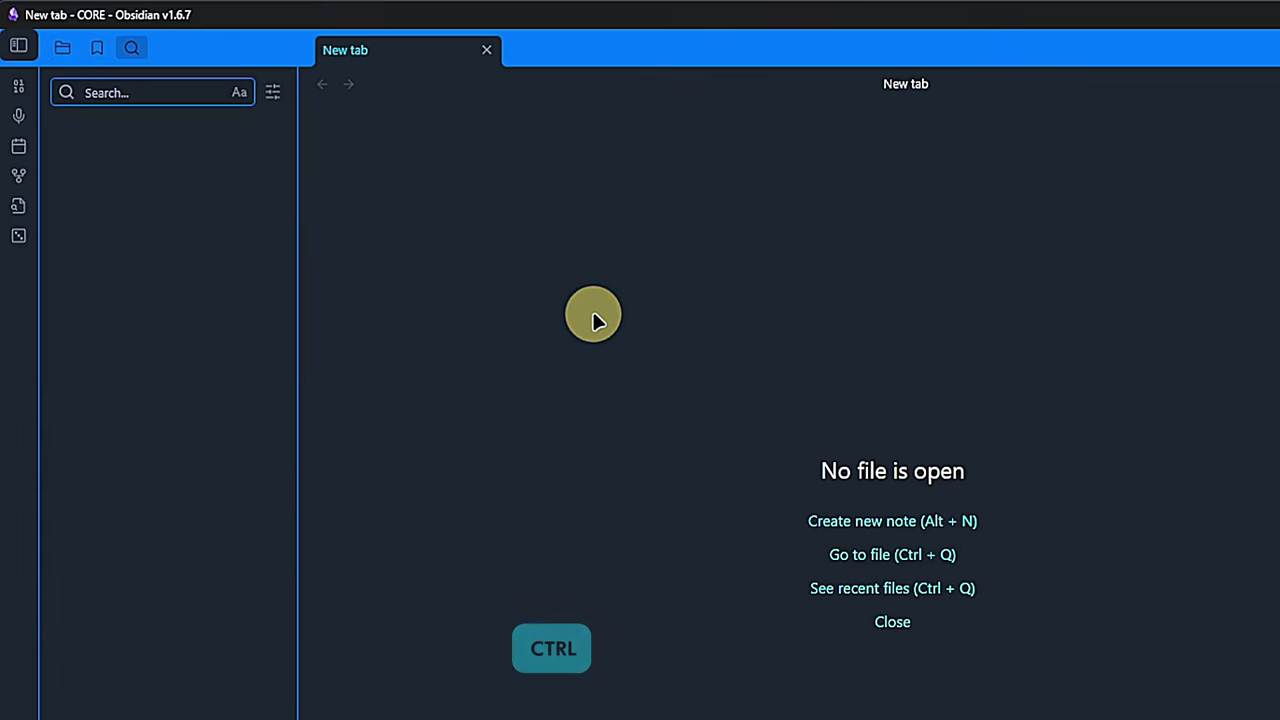
key(ctrl+p)
text(search)
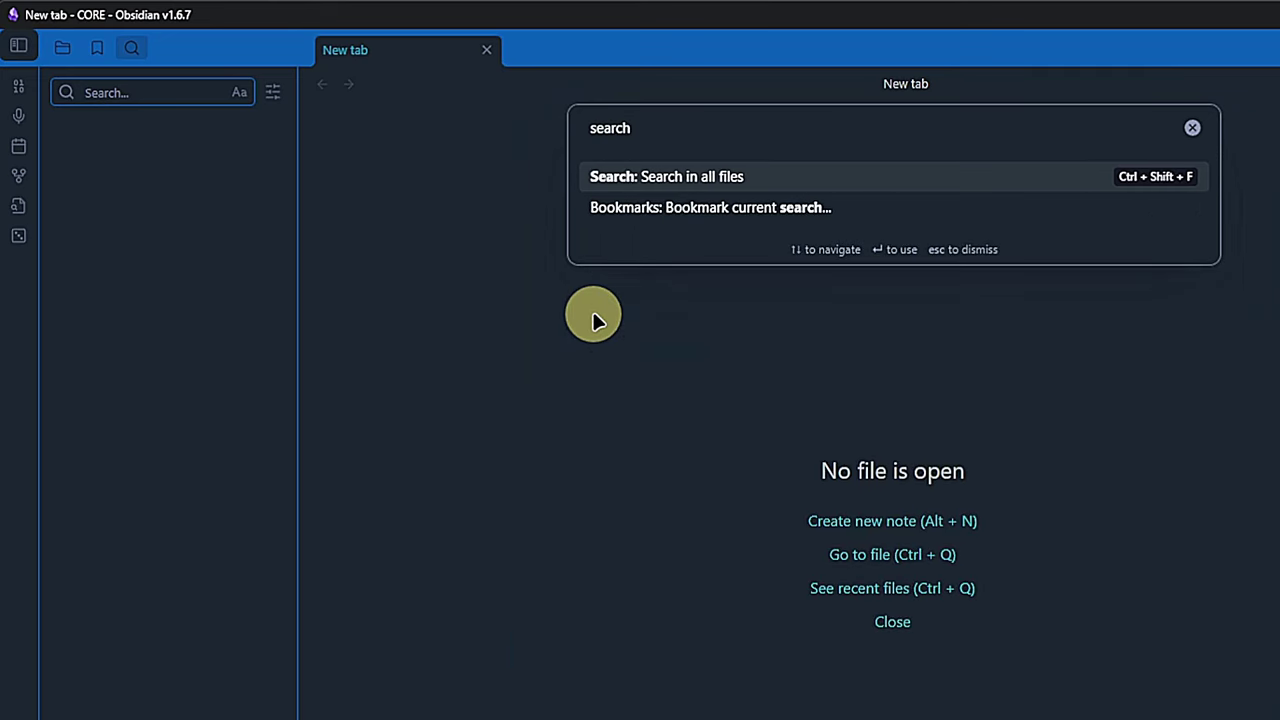
key(Return)
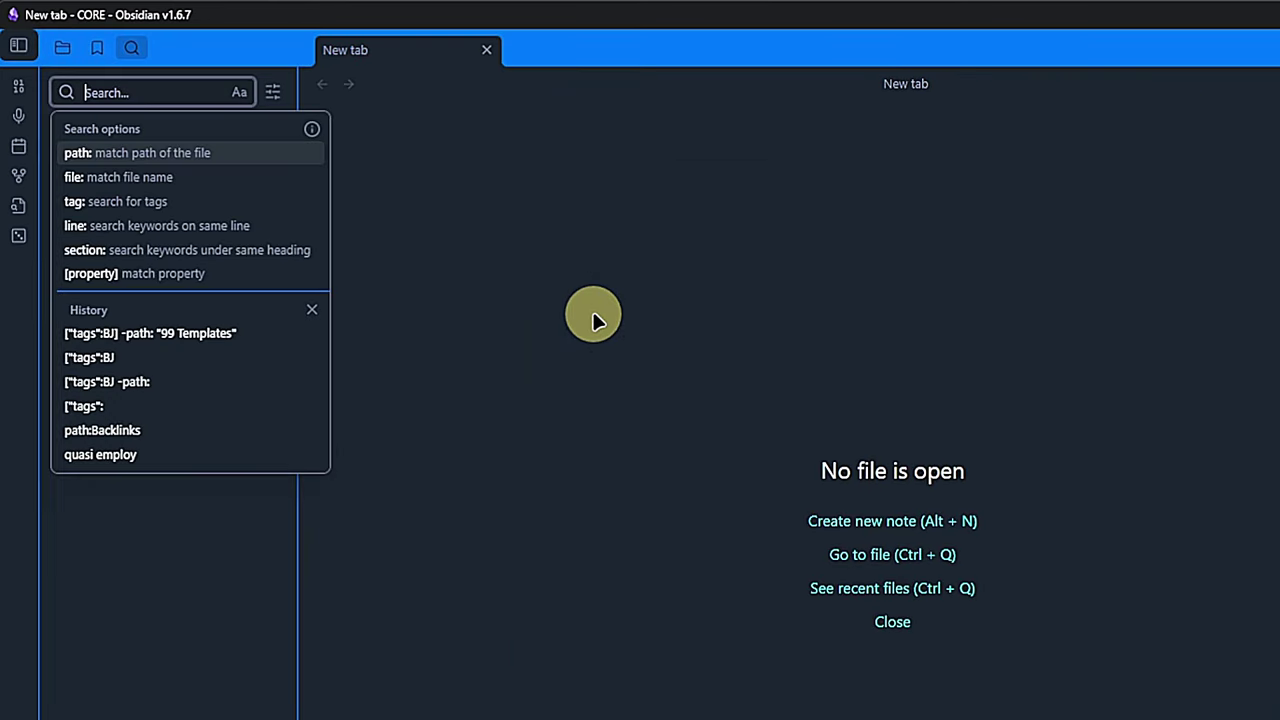
click(594, 318)
key(ctrl+shift+f)
- Search all notes for the tag #BJ and exclude a folder with the -path: operator
click(169, 207)
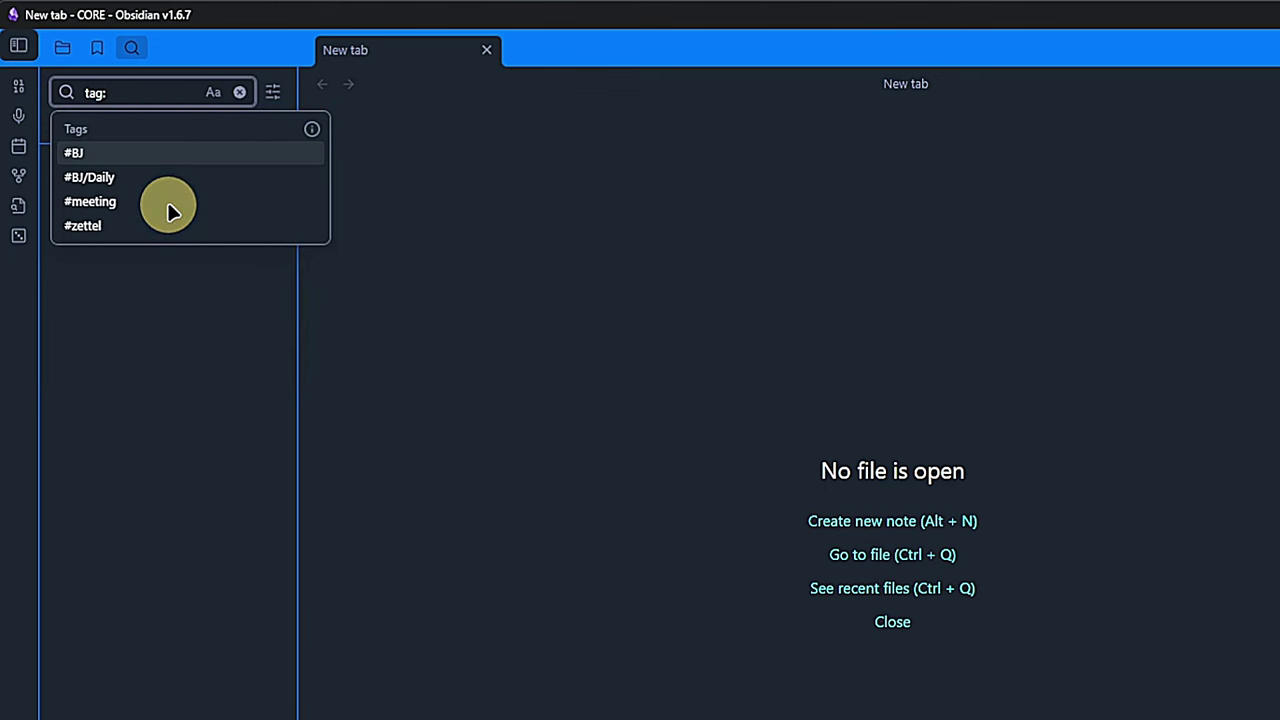
click(171, 155)
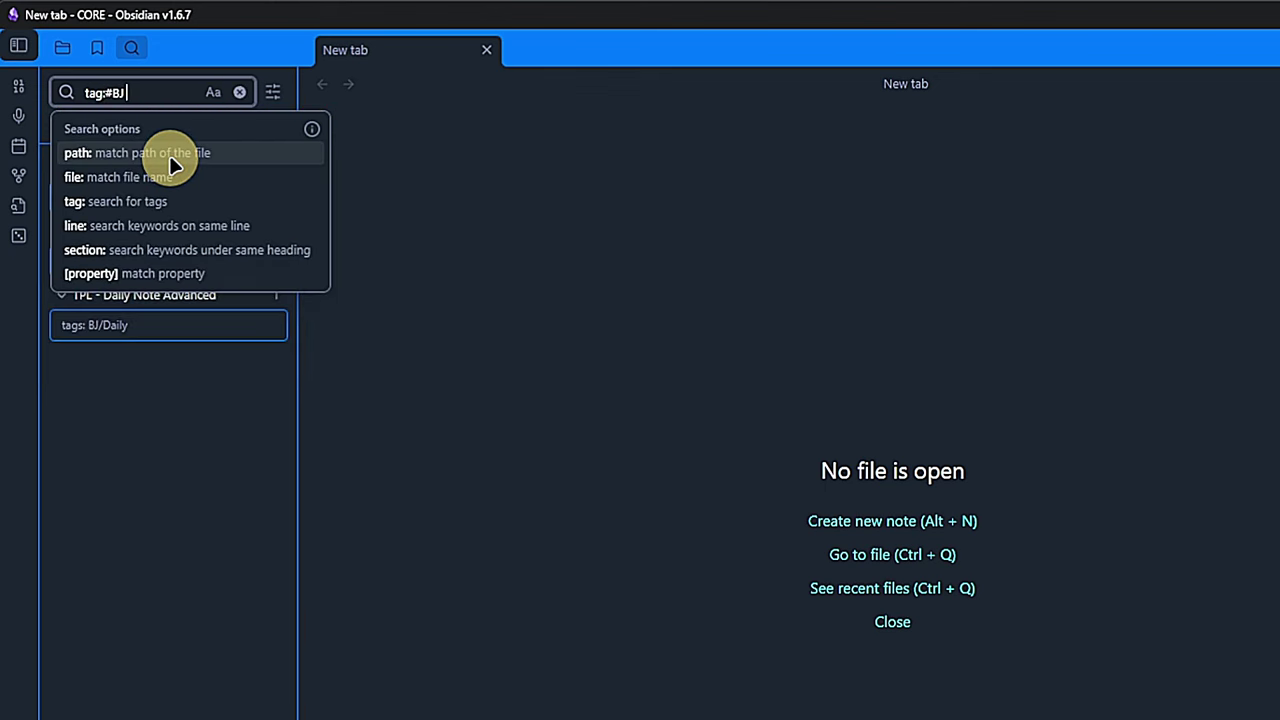
click(432, 193)
click(166, 91)
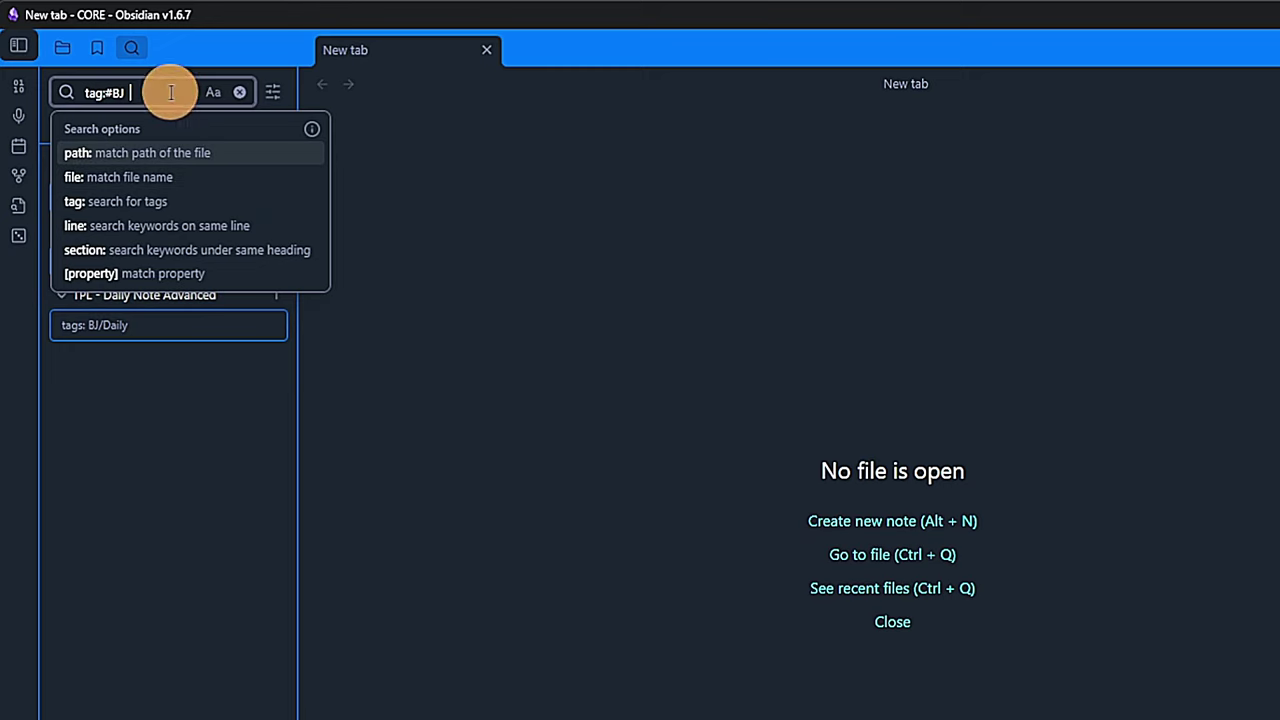
text(-path:)
click(118, 130)
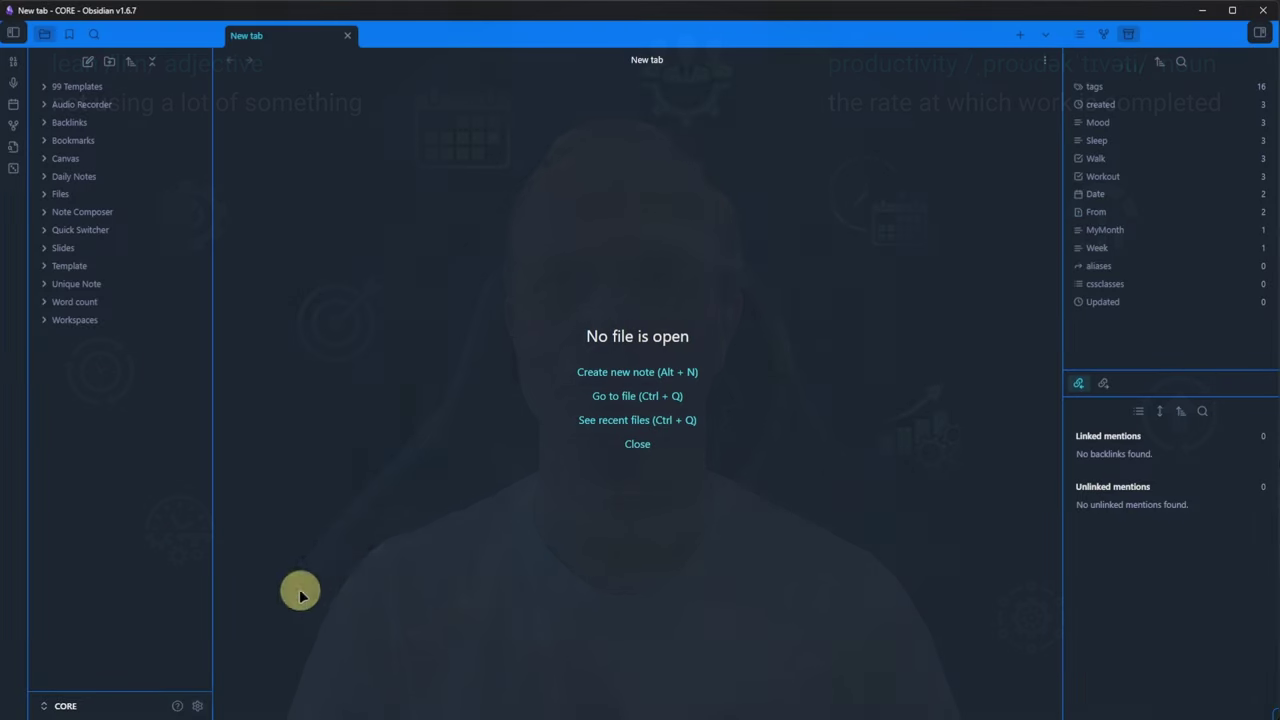
- Enable the Slash commands core plugin and close the settings
click(197, 706)
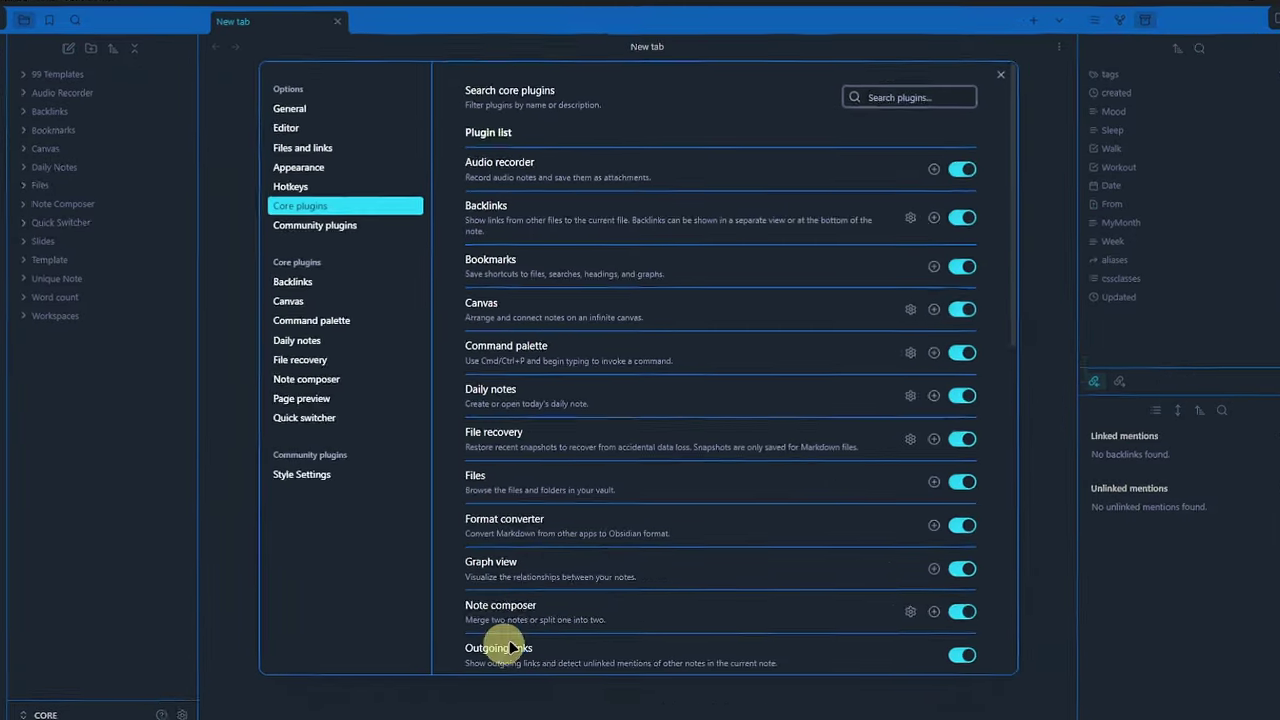
scroll(849, 439, down, 5)
scroll(890, 408, down, 3)
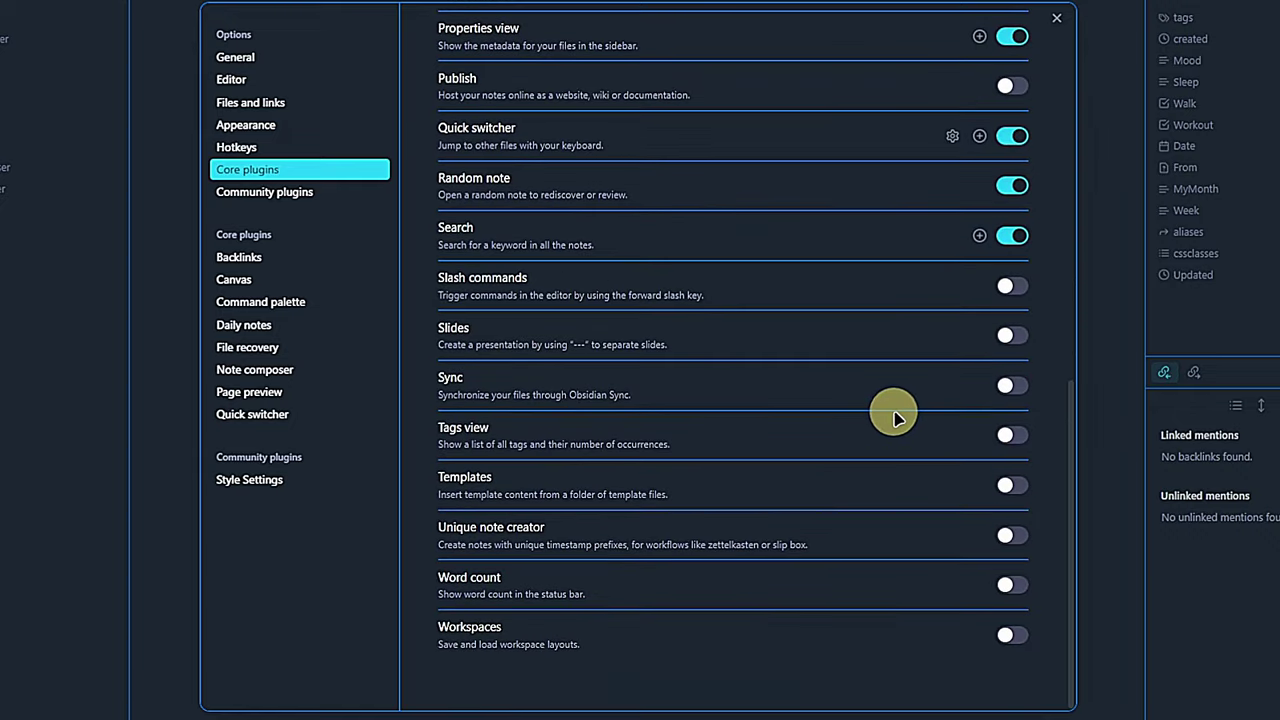
click(1008, 289)
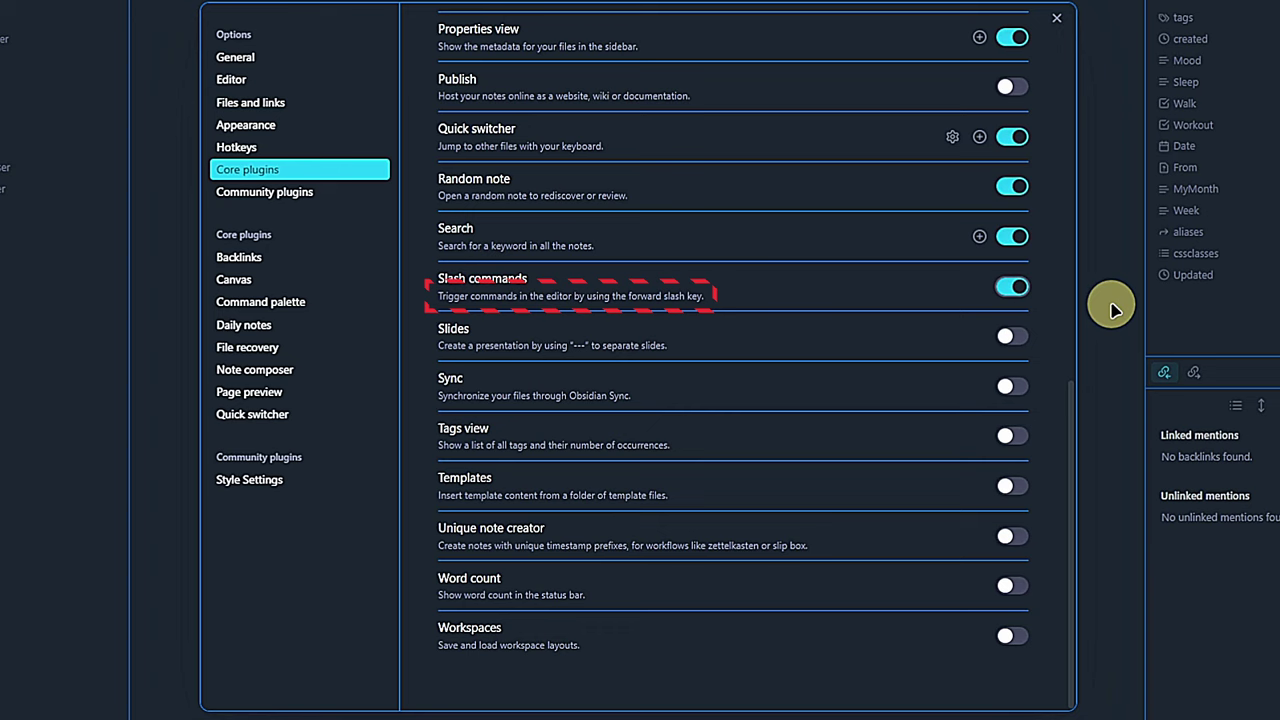
click(1110, 308)
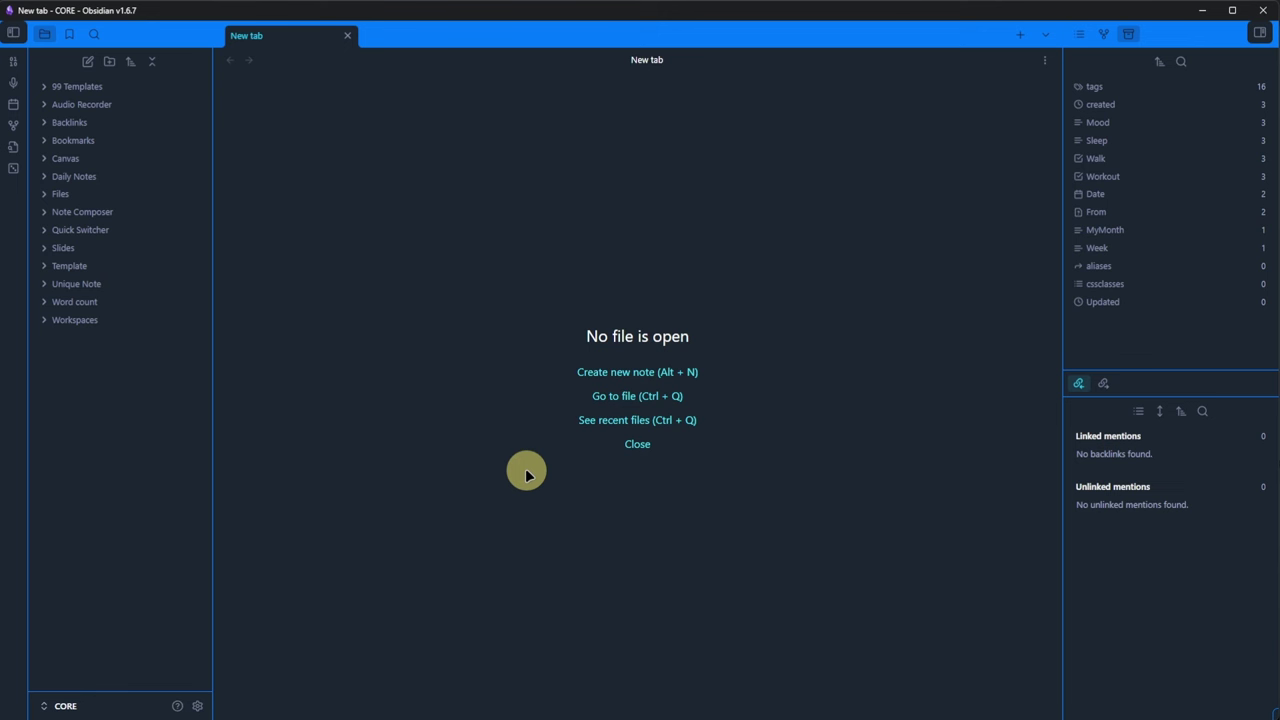
- Open Note 1 in the Backlinks folder and run the second suggested slash command after the line "Happily writing and then ..."
click(42, 122)
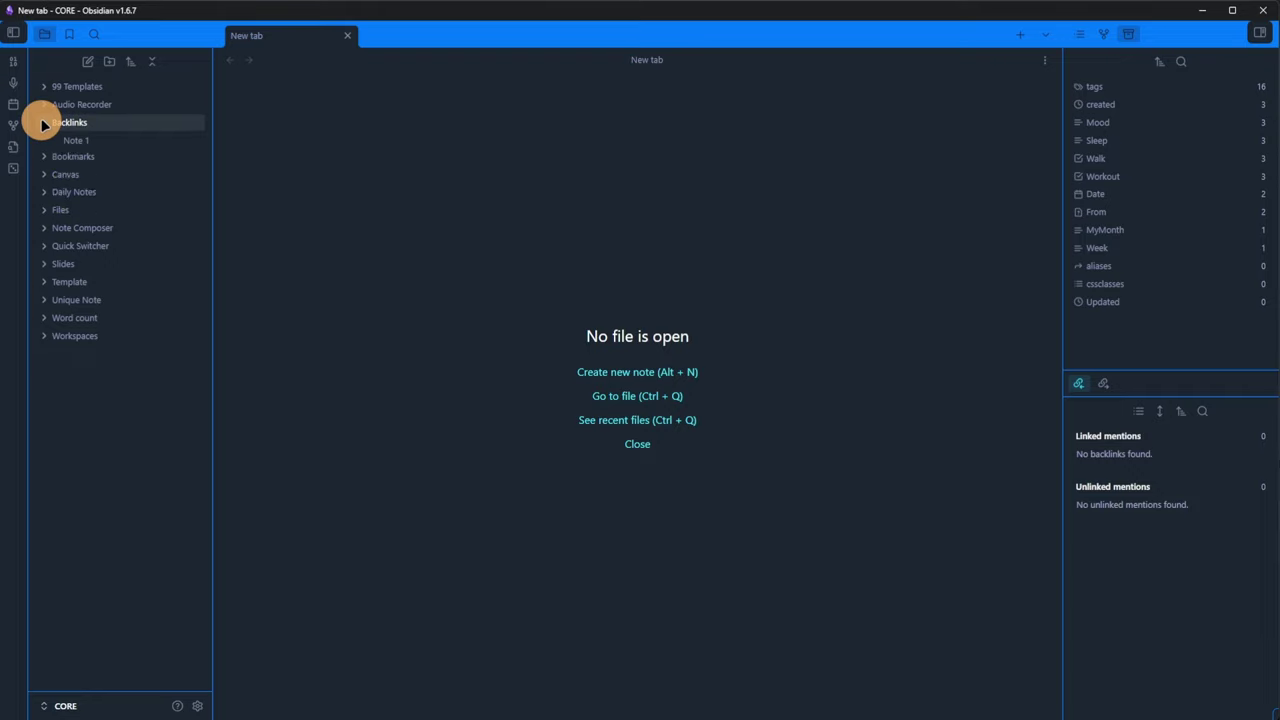
click(77, 140)
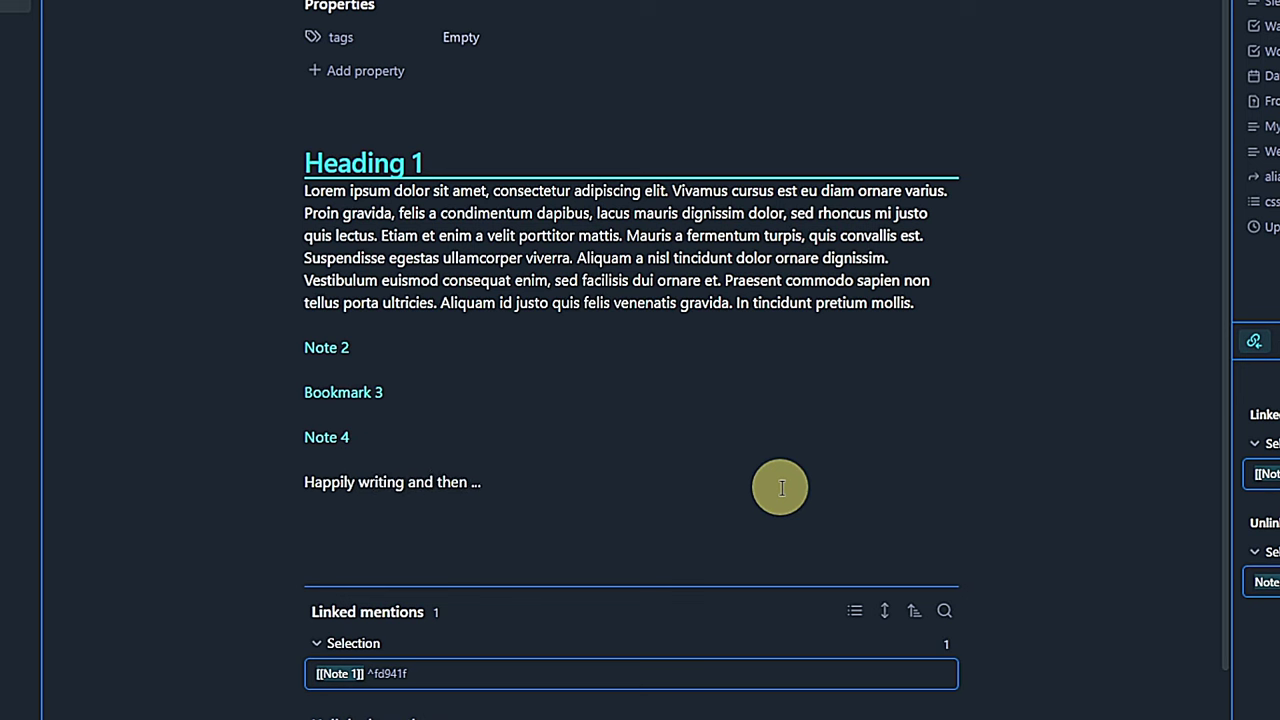
text(/)
key(Down)
key(Return)
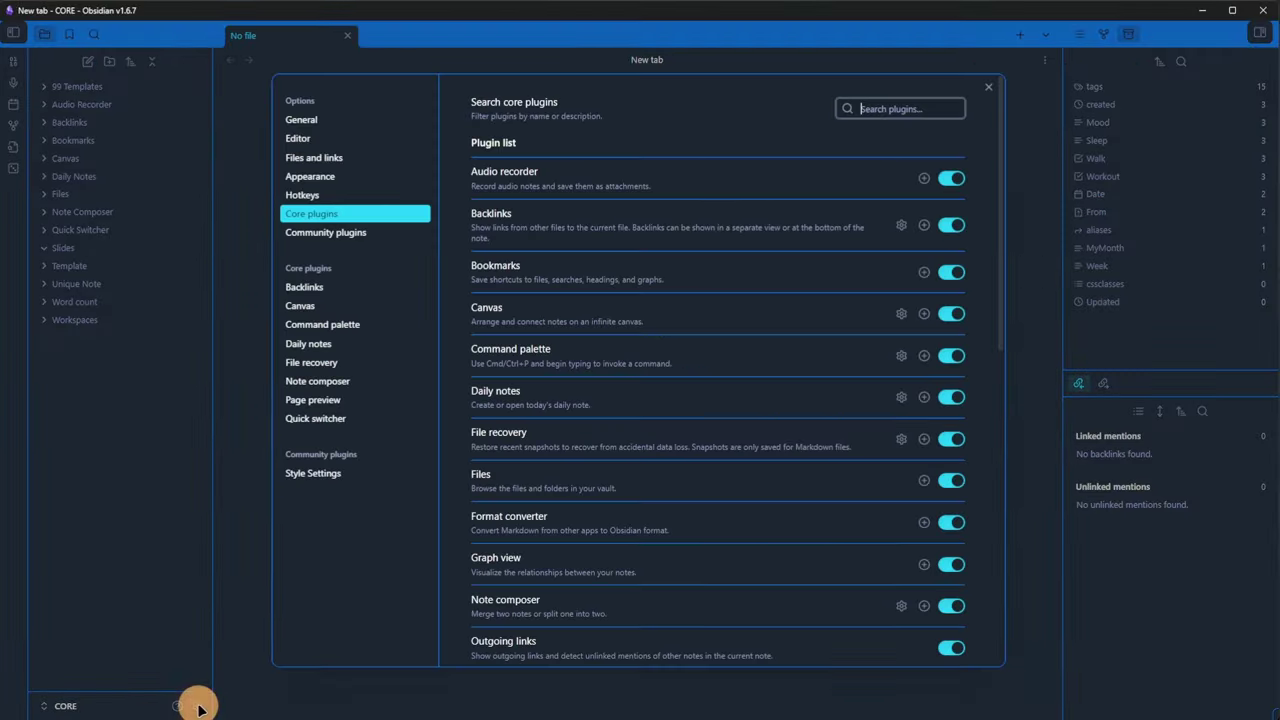
- Enable the Slides core plugin and close the settings
scroll(755, 395, down, 10)
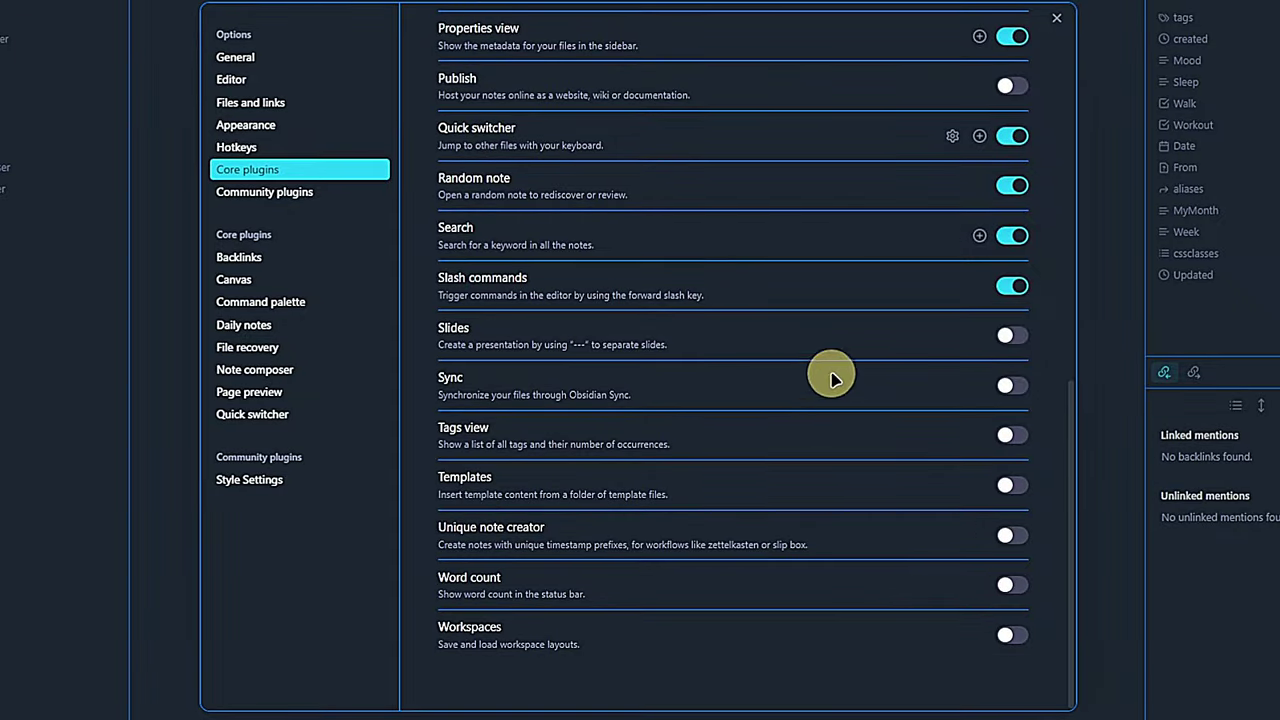
click(1012, 335)
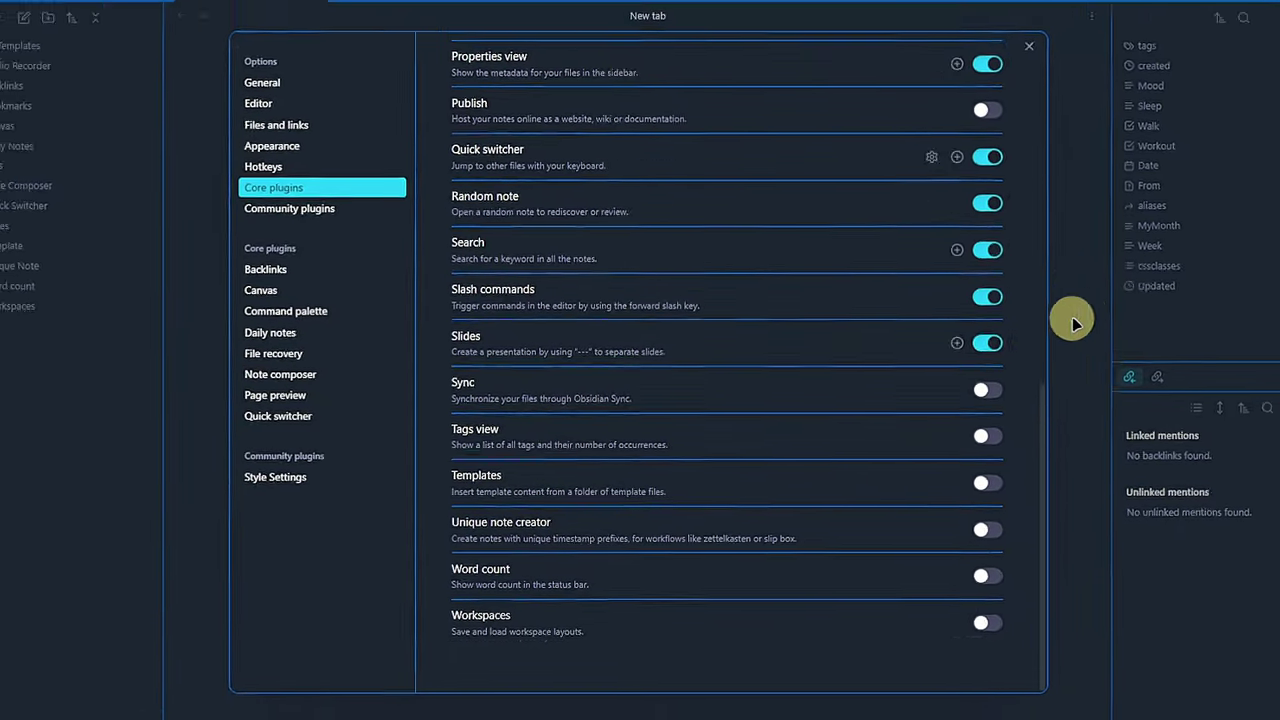
key(Escape)
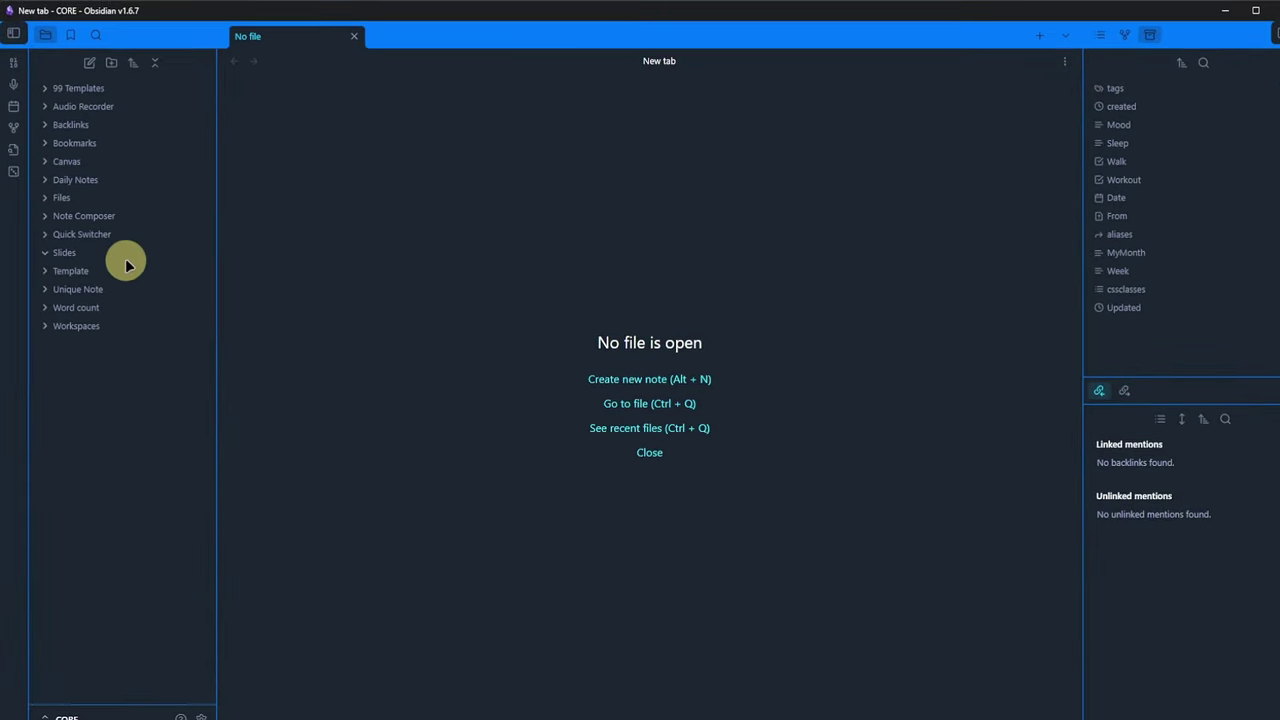
- Create a new note titled "Slides 1" in the Slides folder
right_click(106, 247)
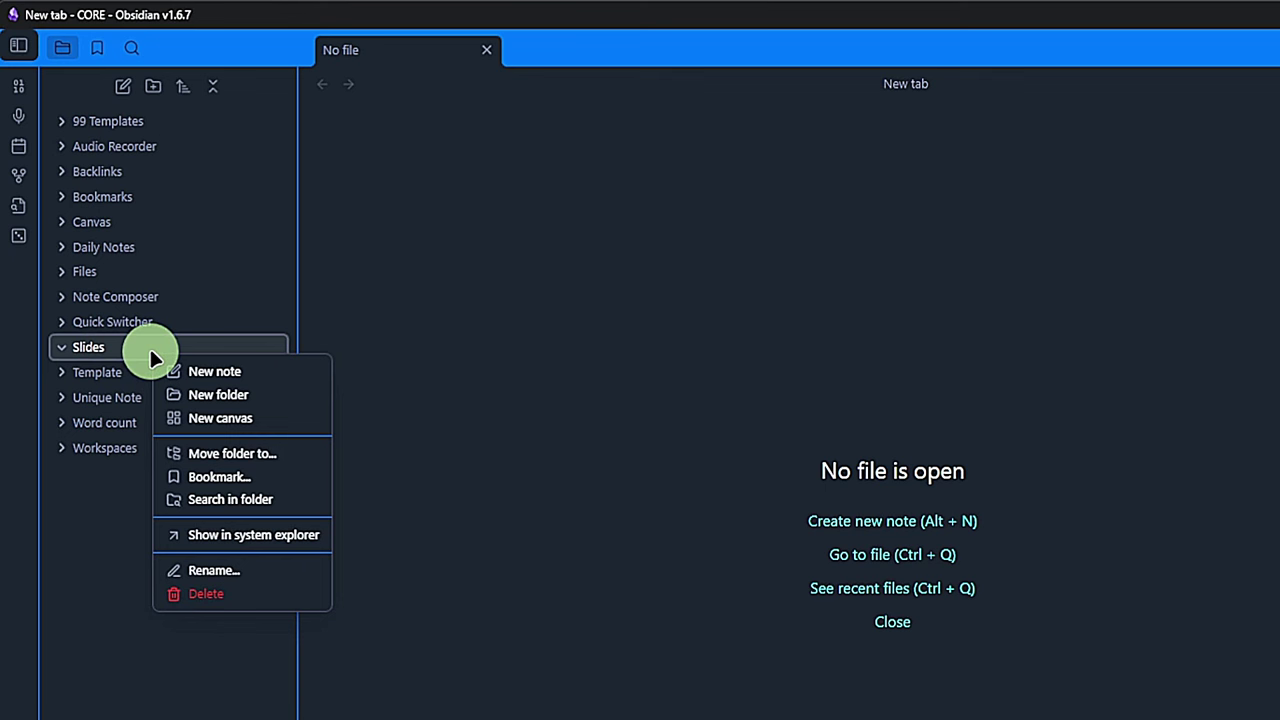
click(252, 368)
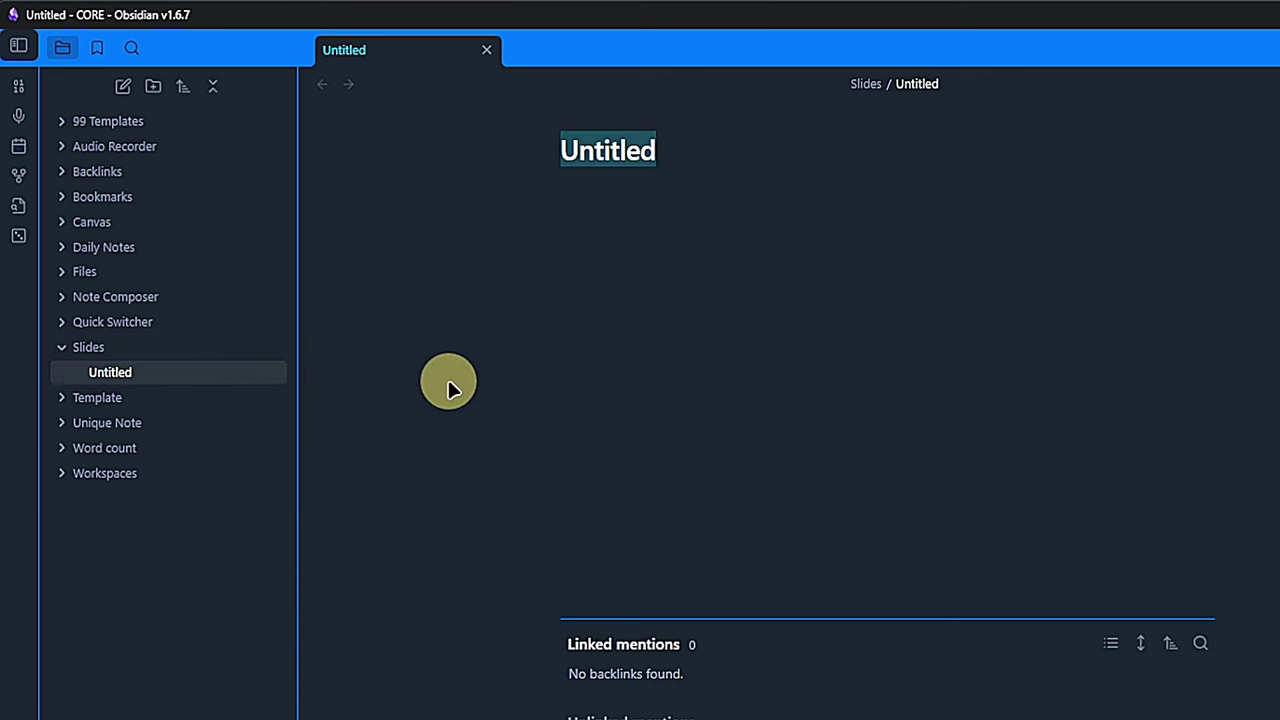
text(Slides 1)
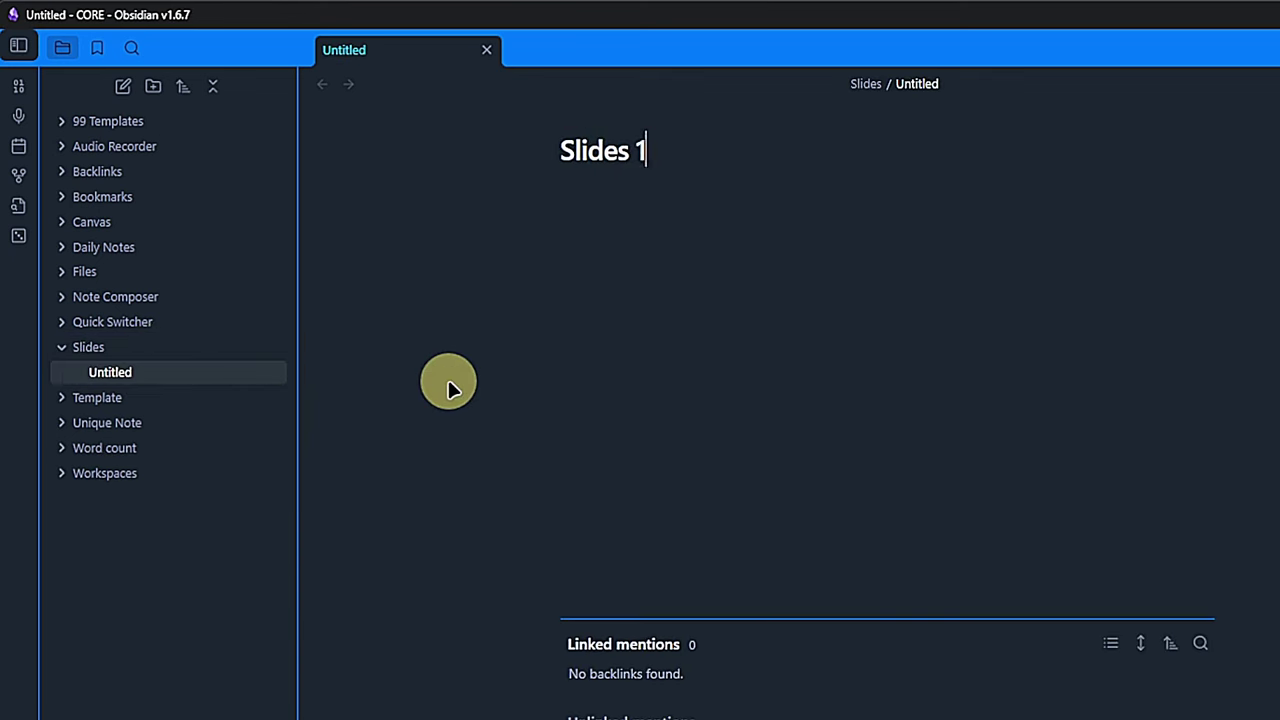
key(Return)
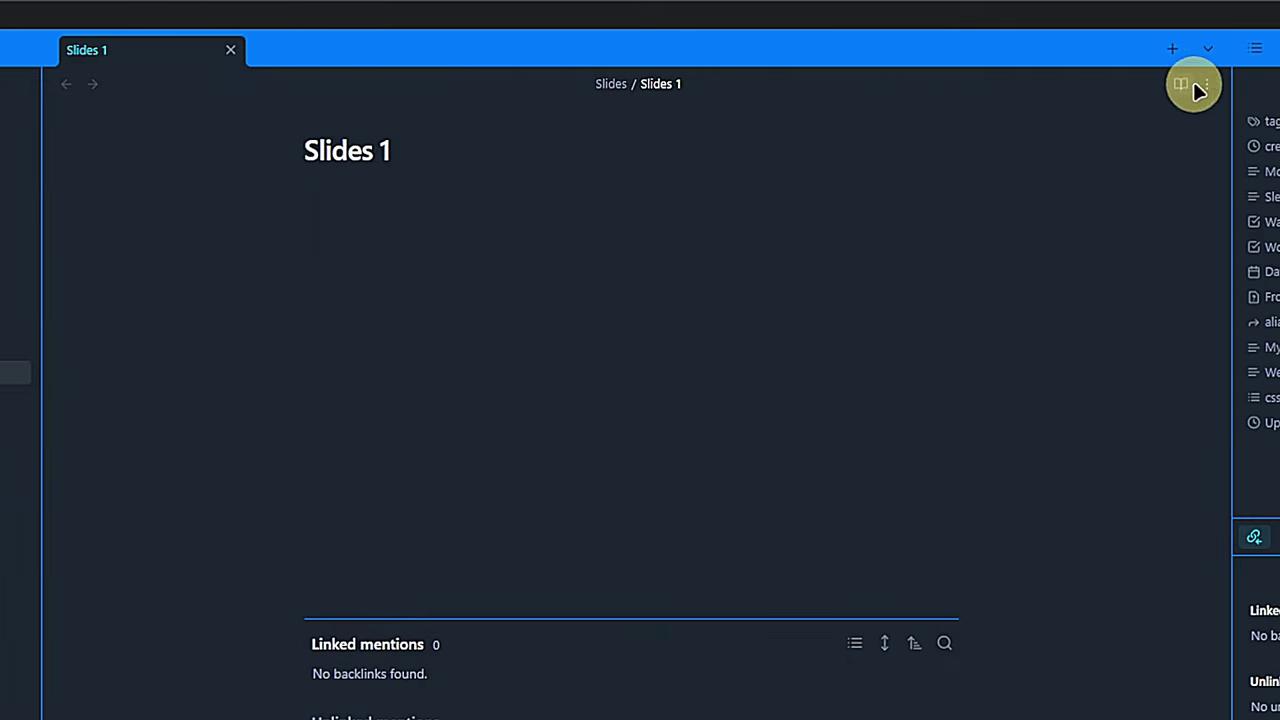
- Switch the Slides 1 note to source mode and enter "Short text" between two --- slide separators
click(1206, 84)
click(1148, 163)
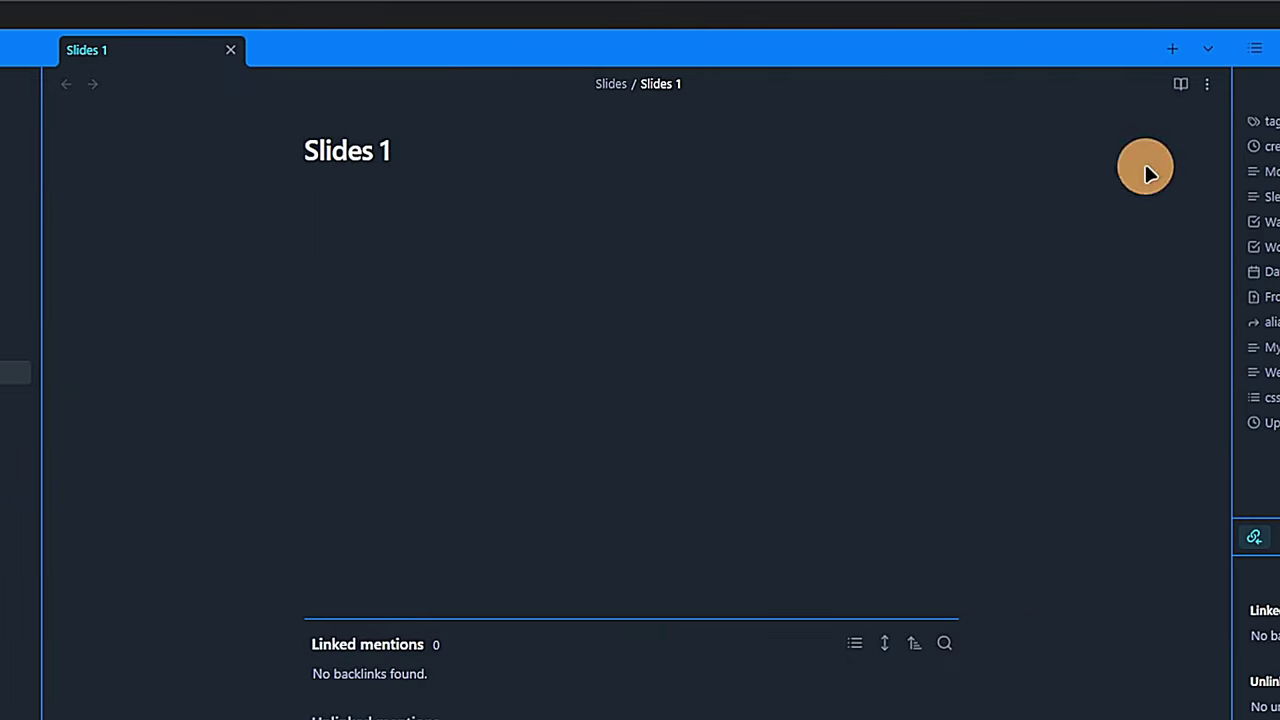
click(656, 340)
key(Return)
text(---)
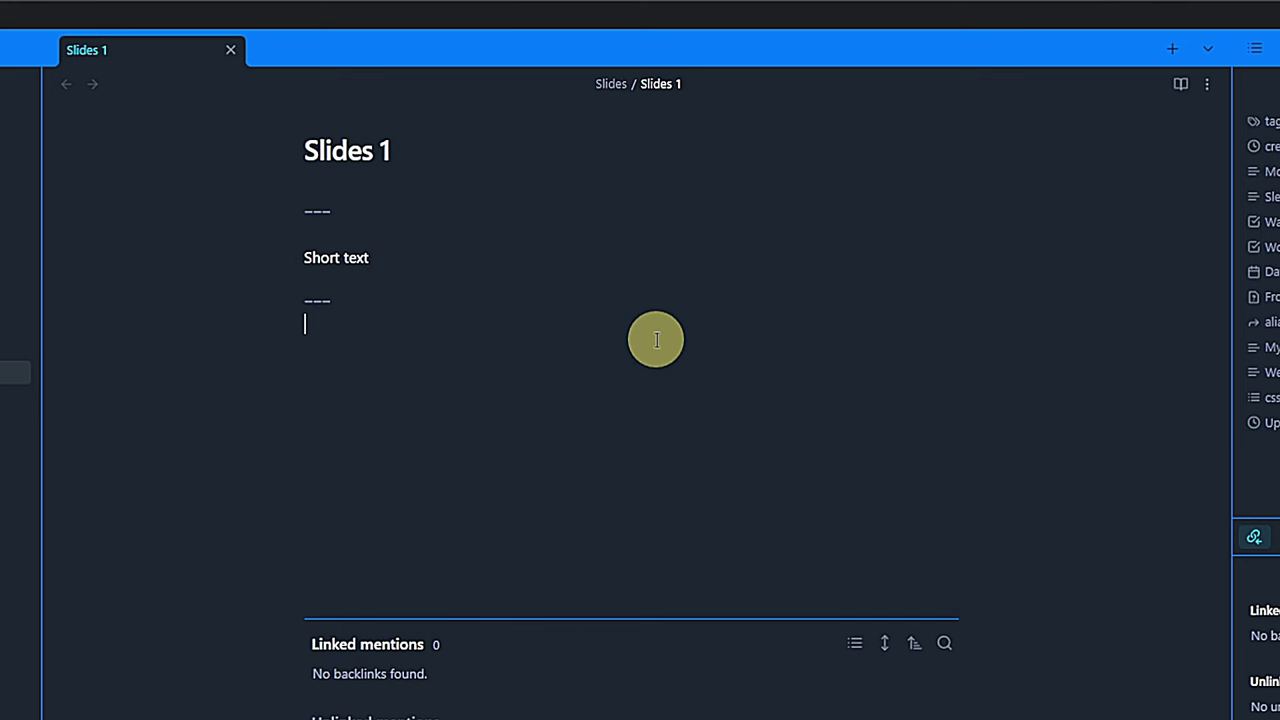
- Run the Start presentation command to preview the "Short text" slide, and leave the presentation
key(ctrl+p)
text(start)
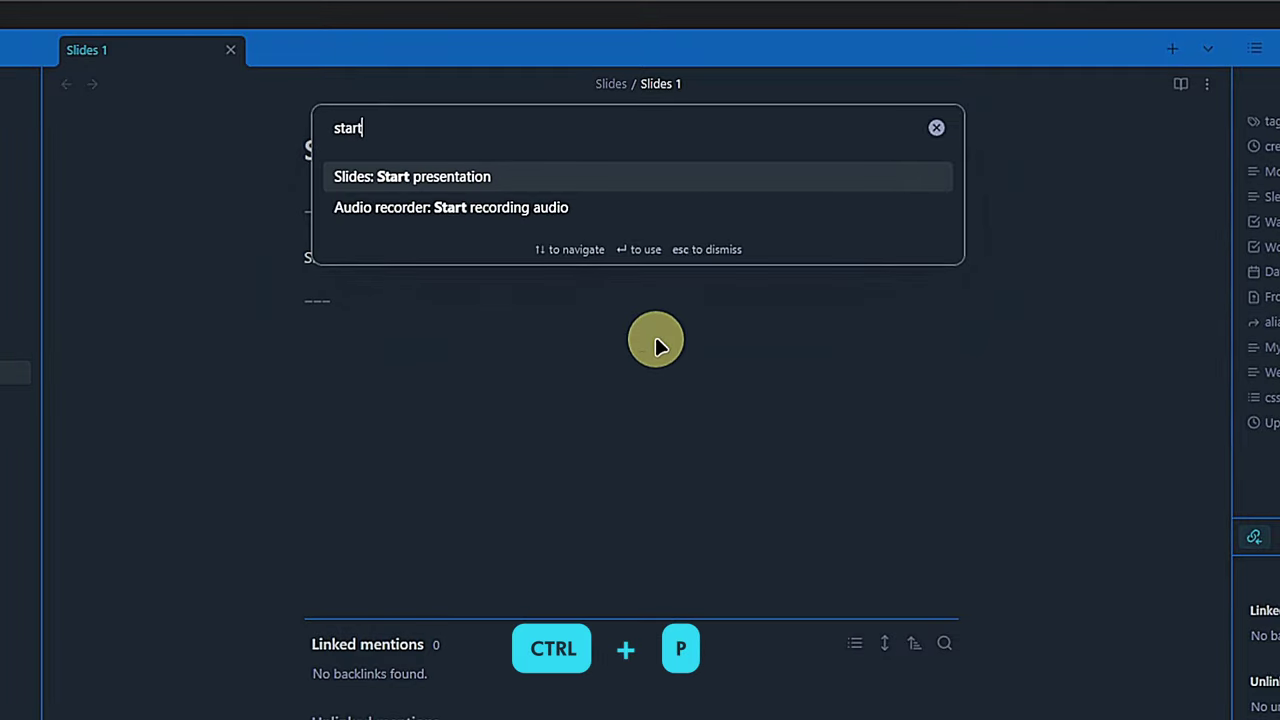
key(Return)
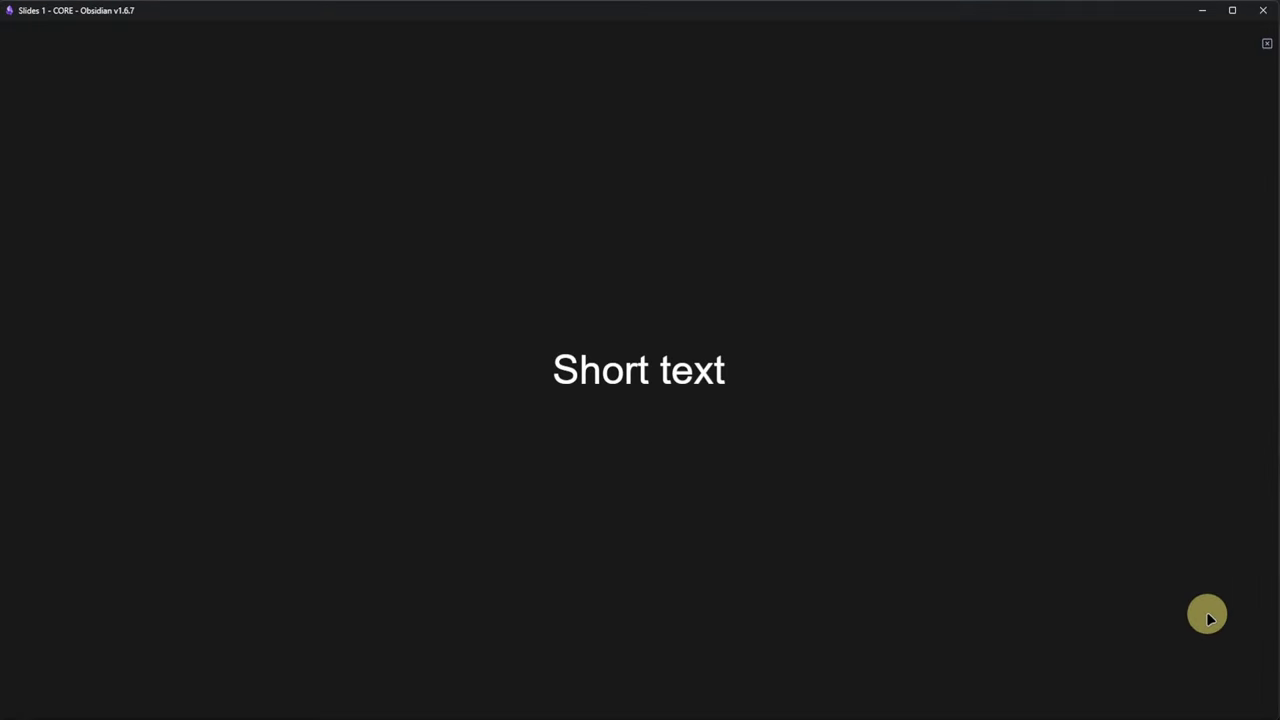
key(Escape)
- Make "Short text" a level 1 heading and add a level 2 "Heading" with bulleted lines "**bold text**" and "*some italics*"
text(Heading)
key(Return)
text(**bold text** - )
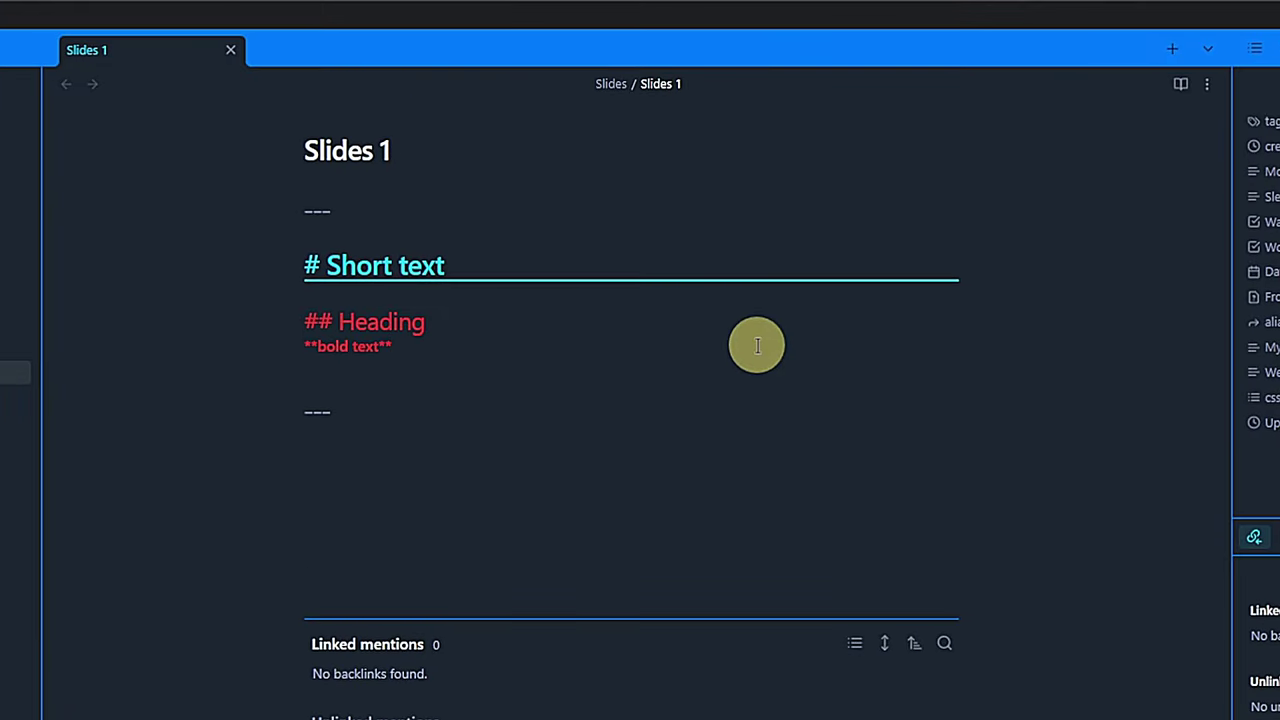
text(*some italics)
key(Up)
key(Home)
text(-)
key(Down)
key(Home)
text(-)
- Embed the "14 POWERFUL techniques" image from the Quick Switcher folder below the bullets, and preview the slide in the presentation
click(80, 229)
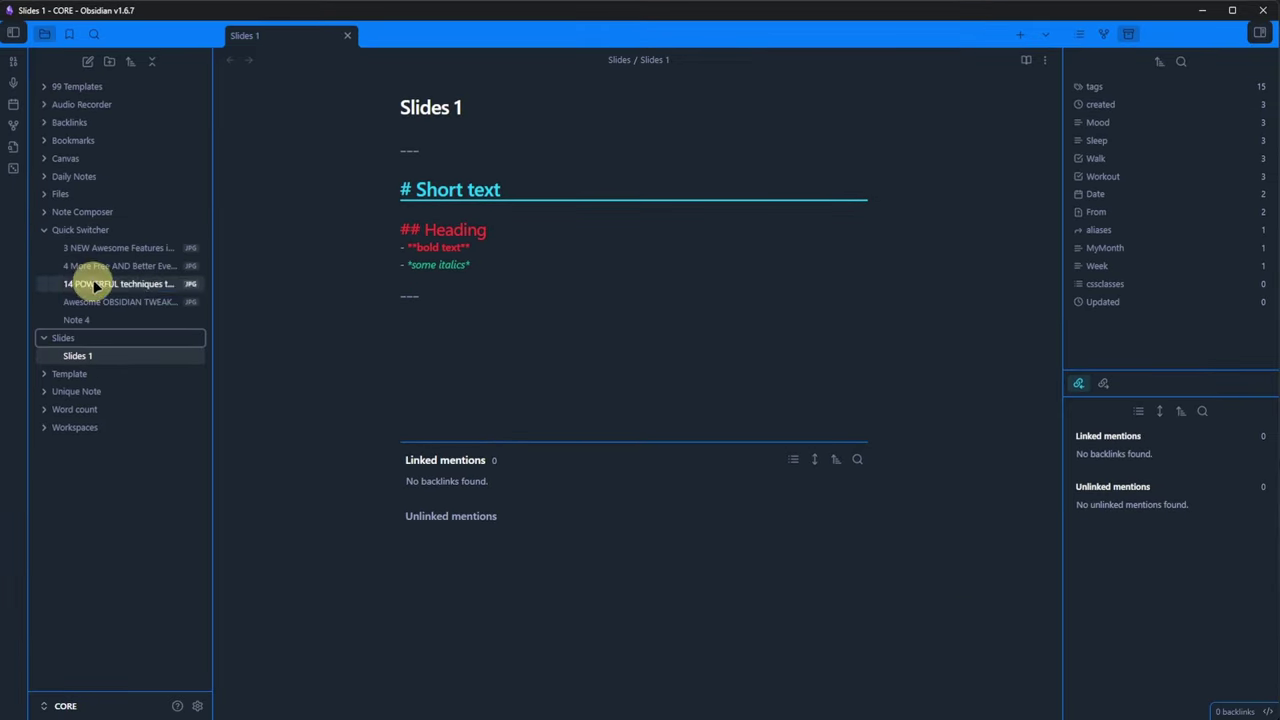
drag(91, 283, 865, 287)
key(ctrl+shift+p)
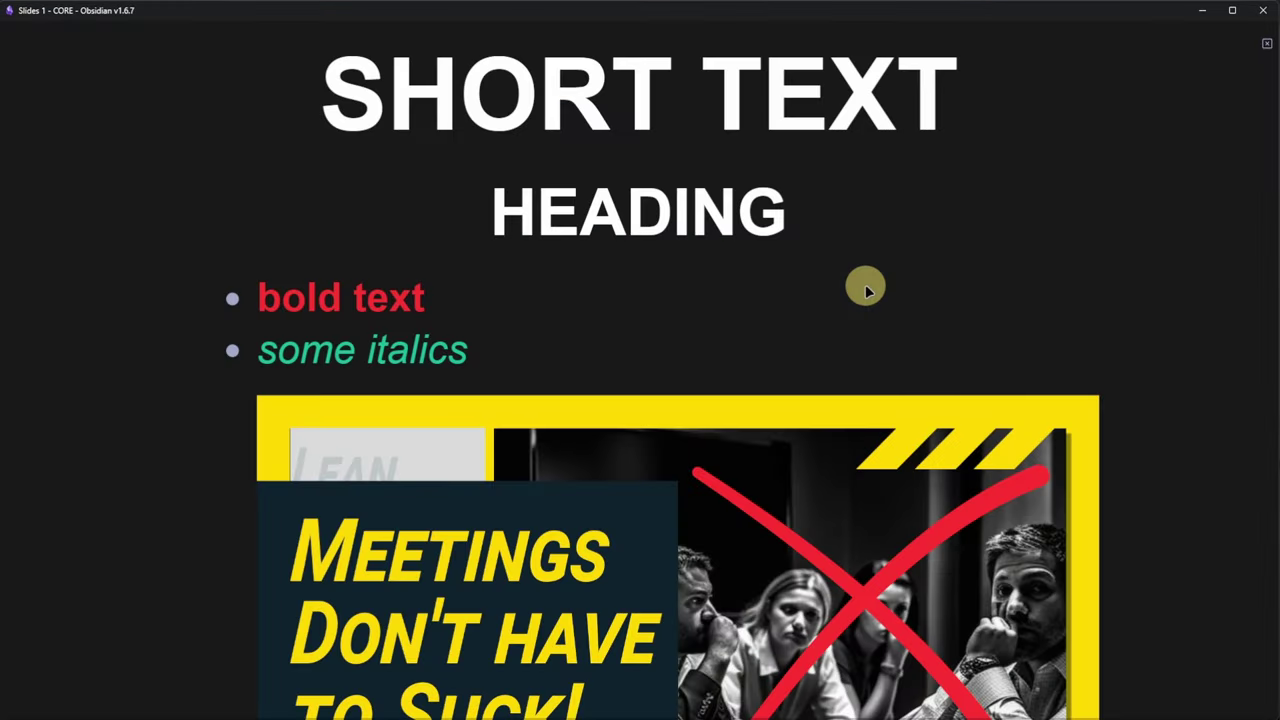
key(Escape)
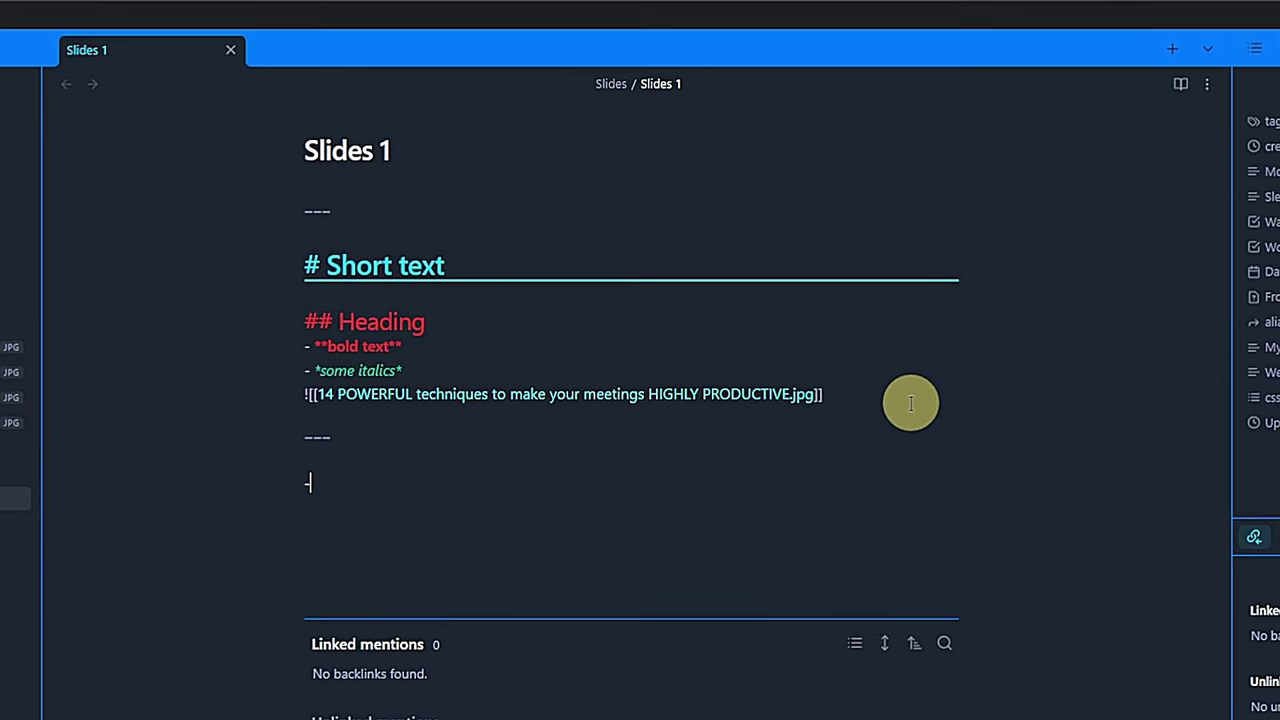
- Add more --- separators below the first slide and move the "14 POWERFUL techniques" image embed onto its own slide between them
key(Return)
key(Return)
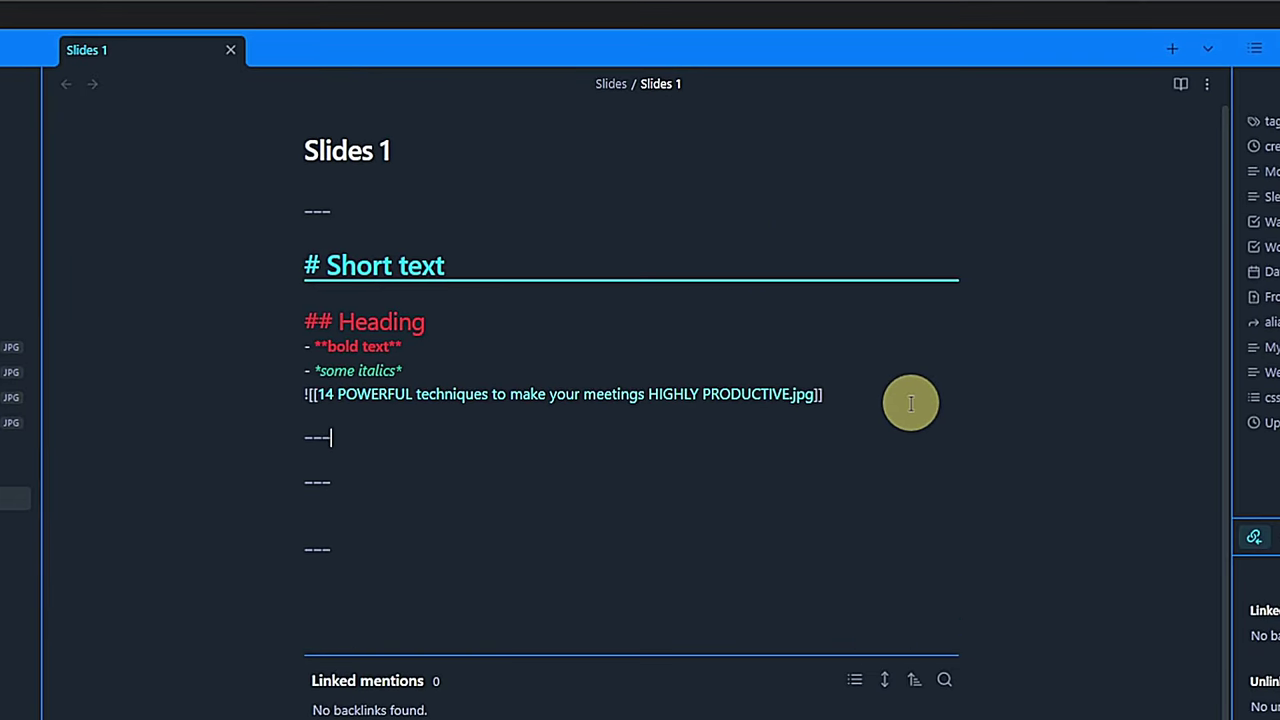
key(Up)
key(alt+Down)
key(alt+Down)
key(alt+Down)
key(alt+Down)
key(alt+Down)
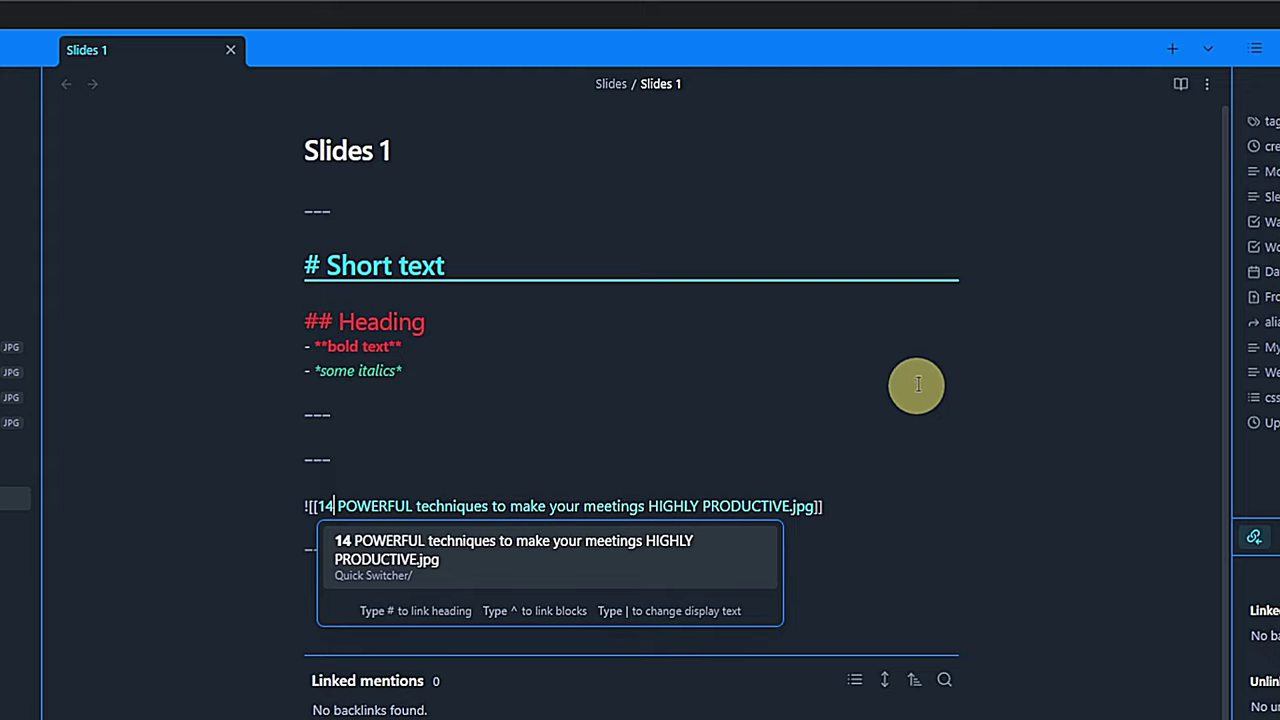
key(Escape)
key(Down)
key(Return)
- Run the Start presentation command and page forward to the image slide and back to the first slide
key(ctrl+p)
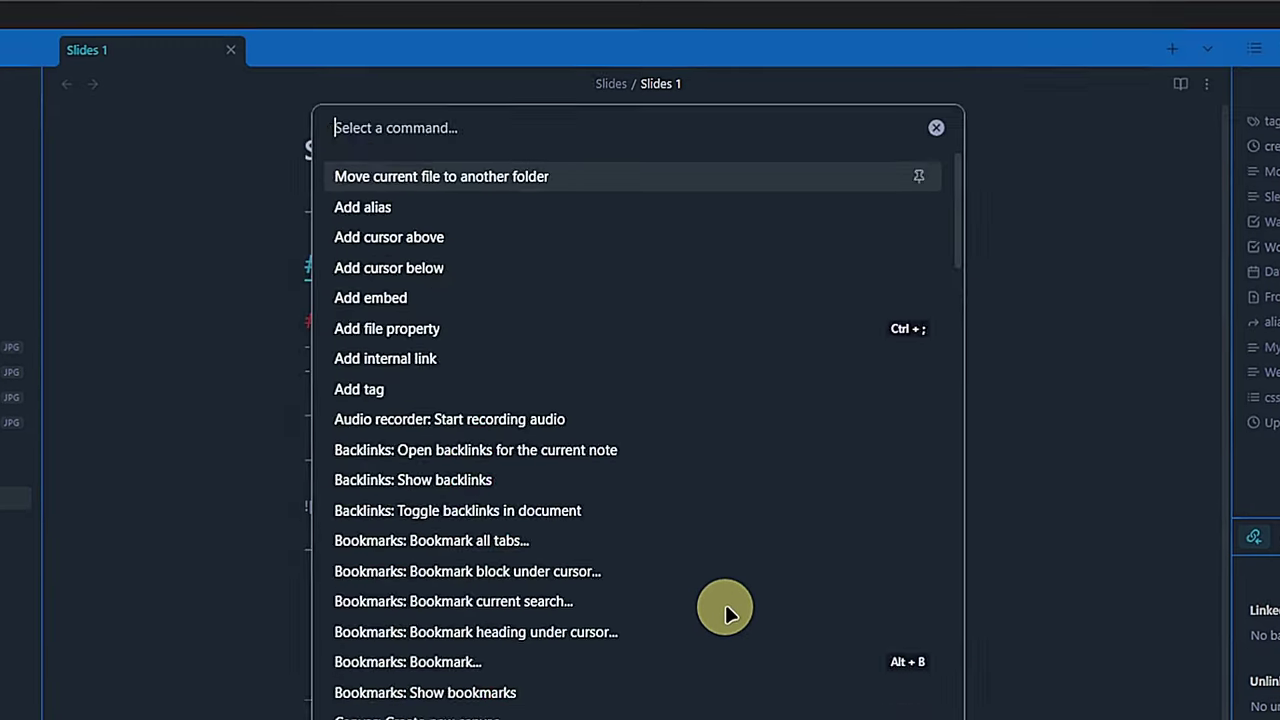
text(start)
key(Return)
click(1258, 692)
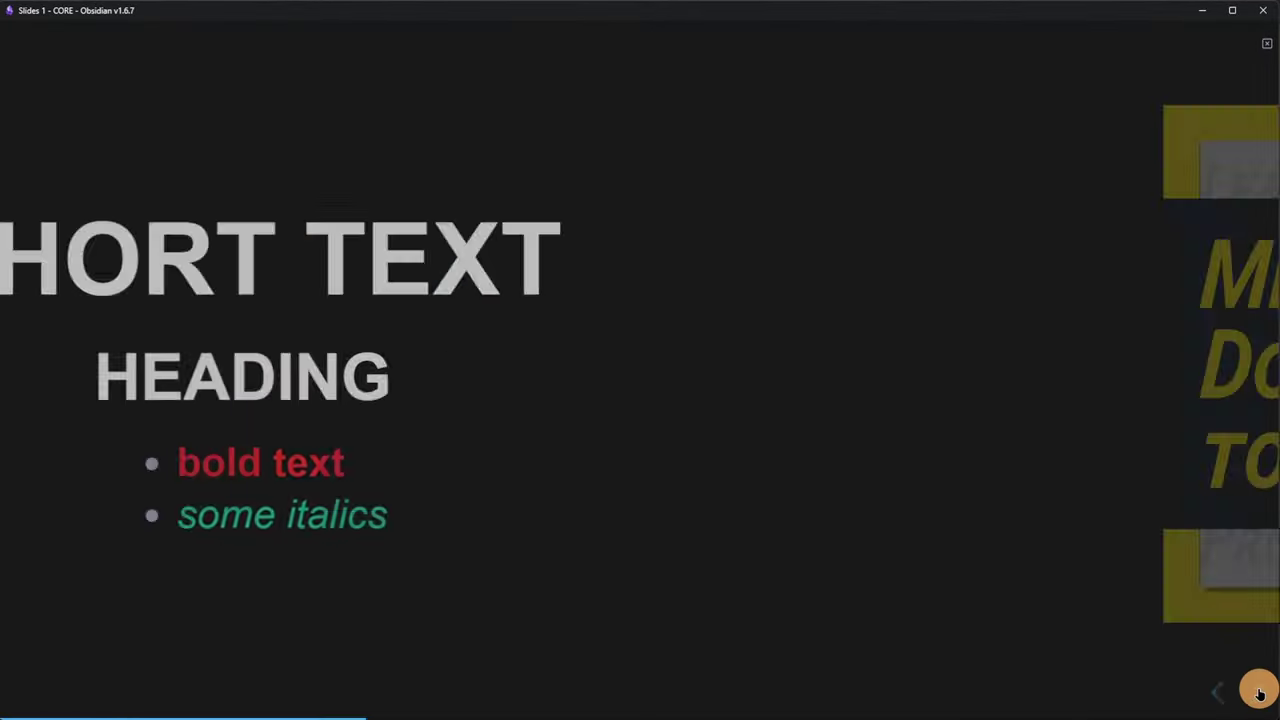
click(1210, 693)
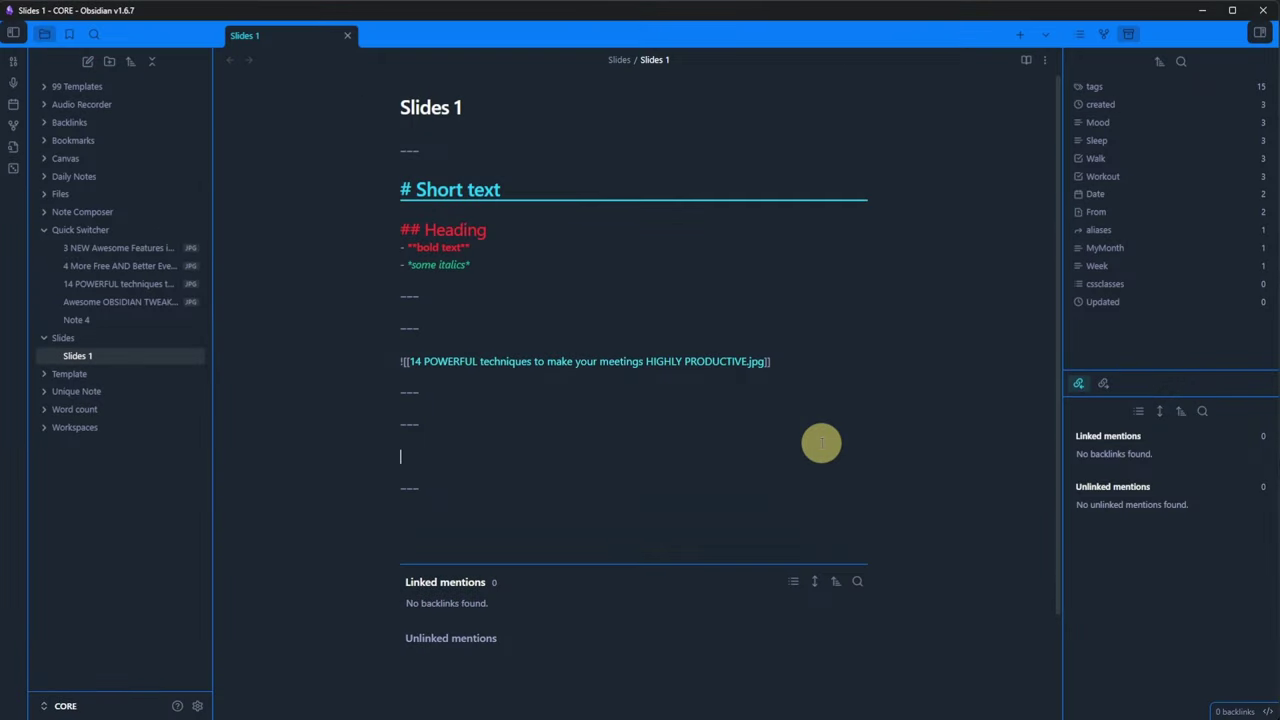
- Start embedding a heading section of an existing note between the last two slide separators
text(![[note)
key(Down)
text(#)
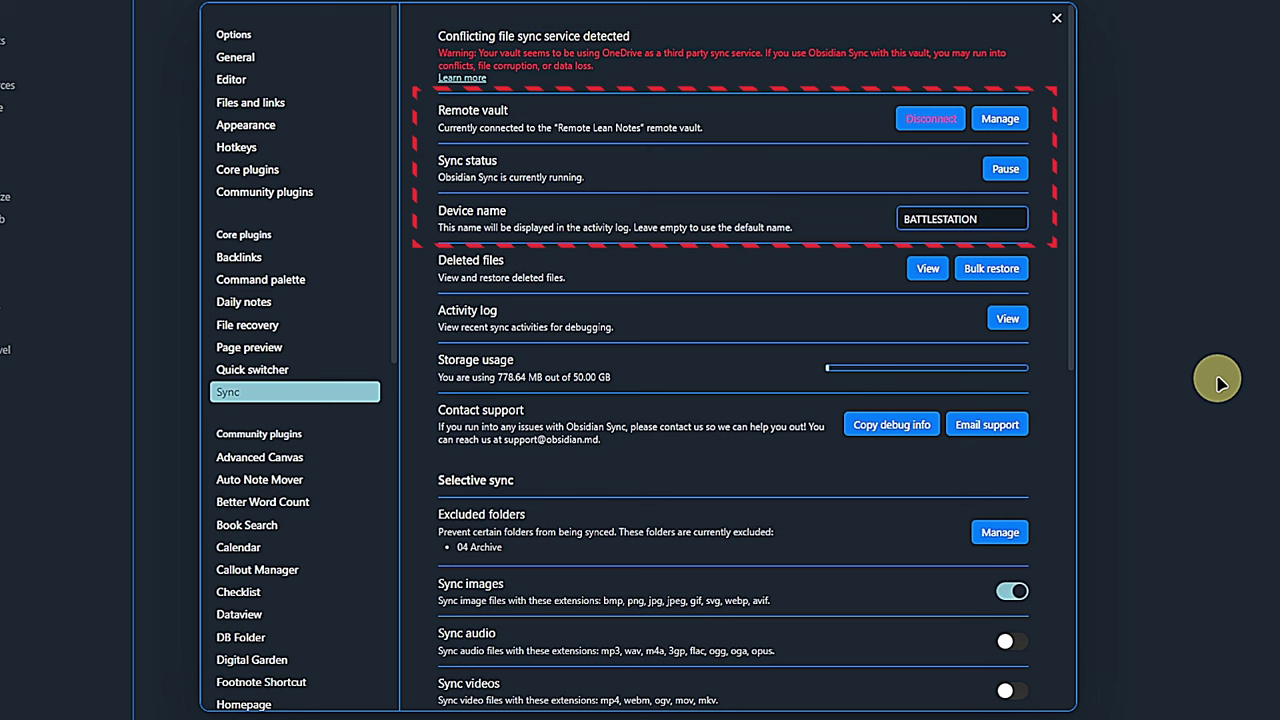
- View the Sync activity log filtered by Errors, Merge conflicts and All, and close the log
click(1009, 319)
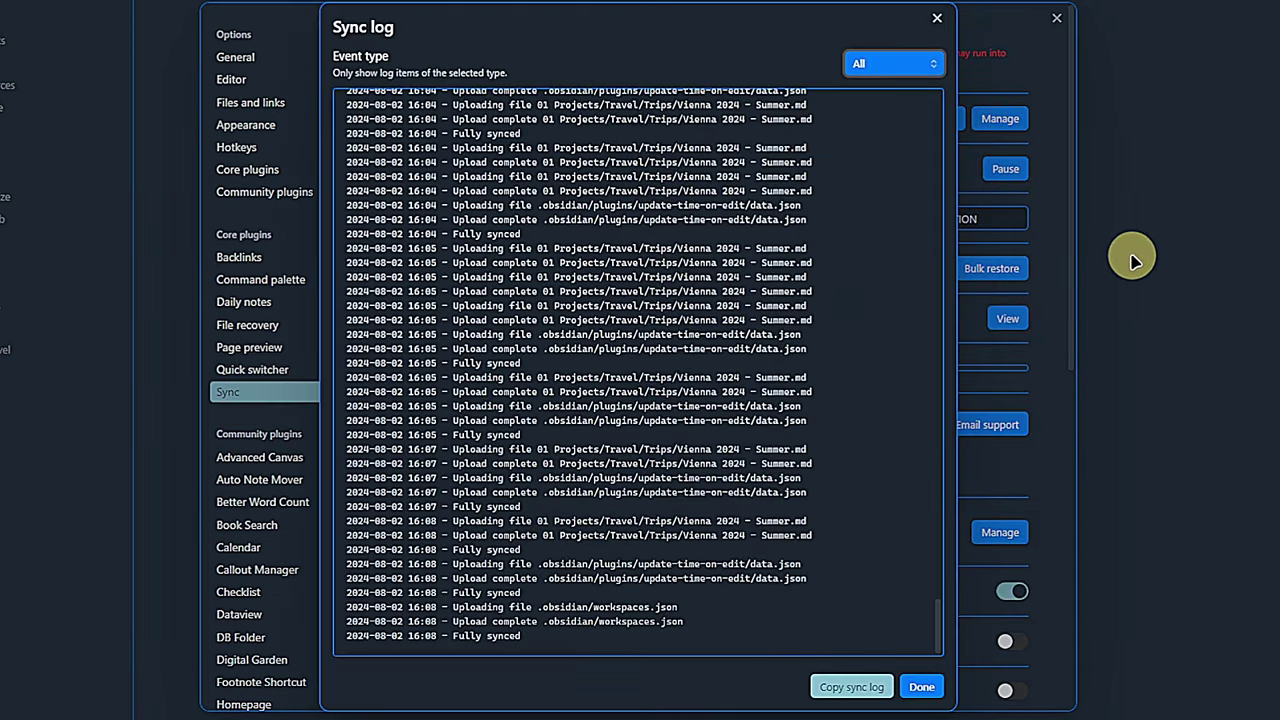
click(938, 65)
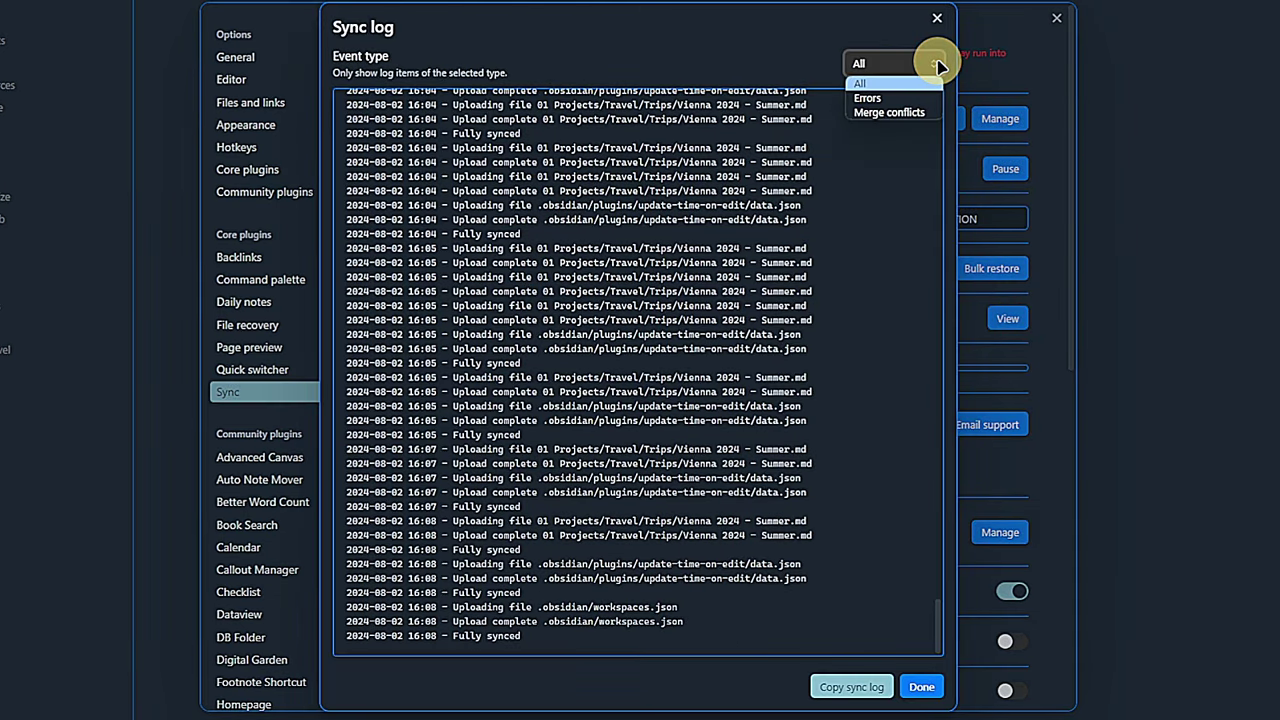
click(923, 98)
click(932, 66)
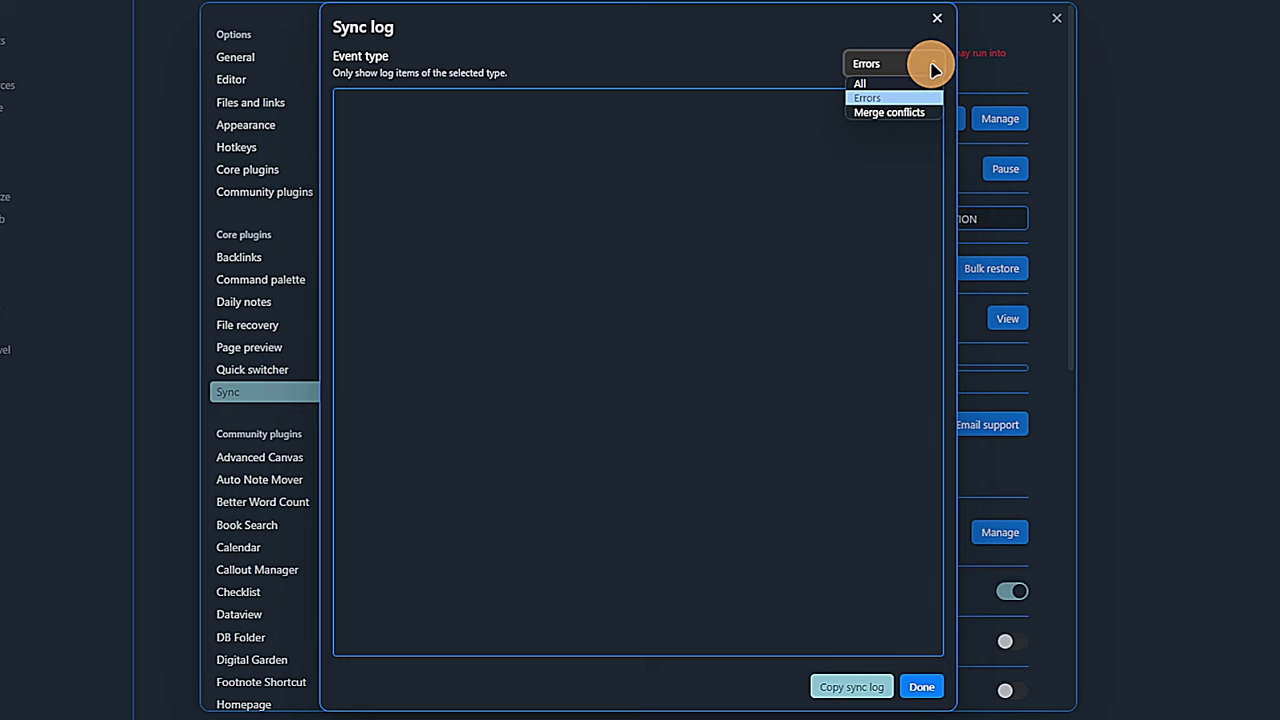
click(906, 111)
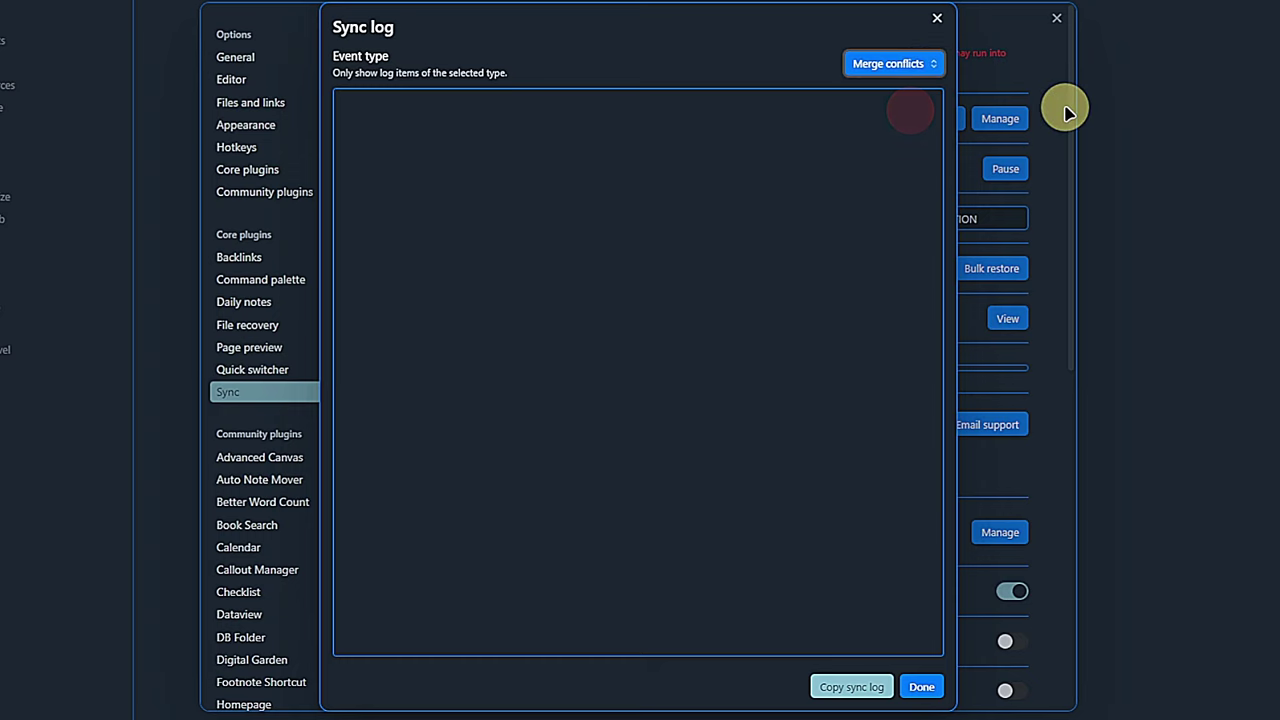
click(930, 68)
click(914, 80)
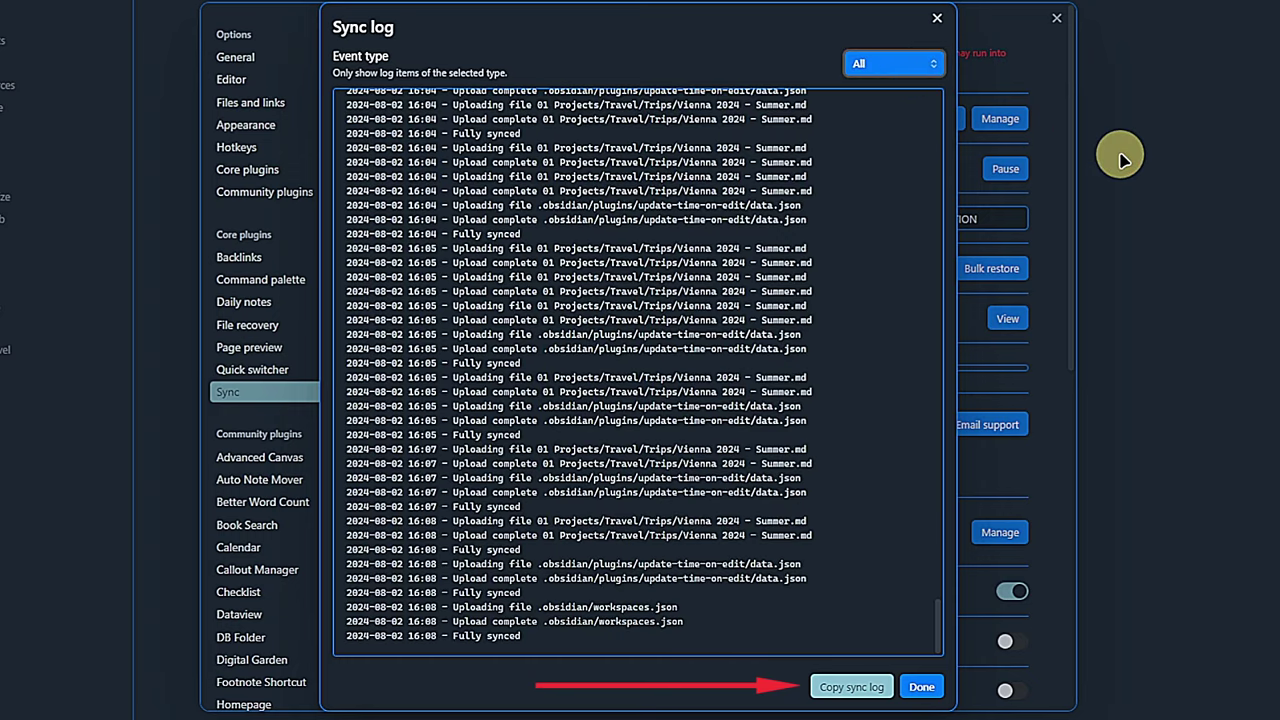
click(937, 18)
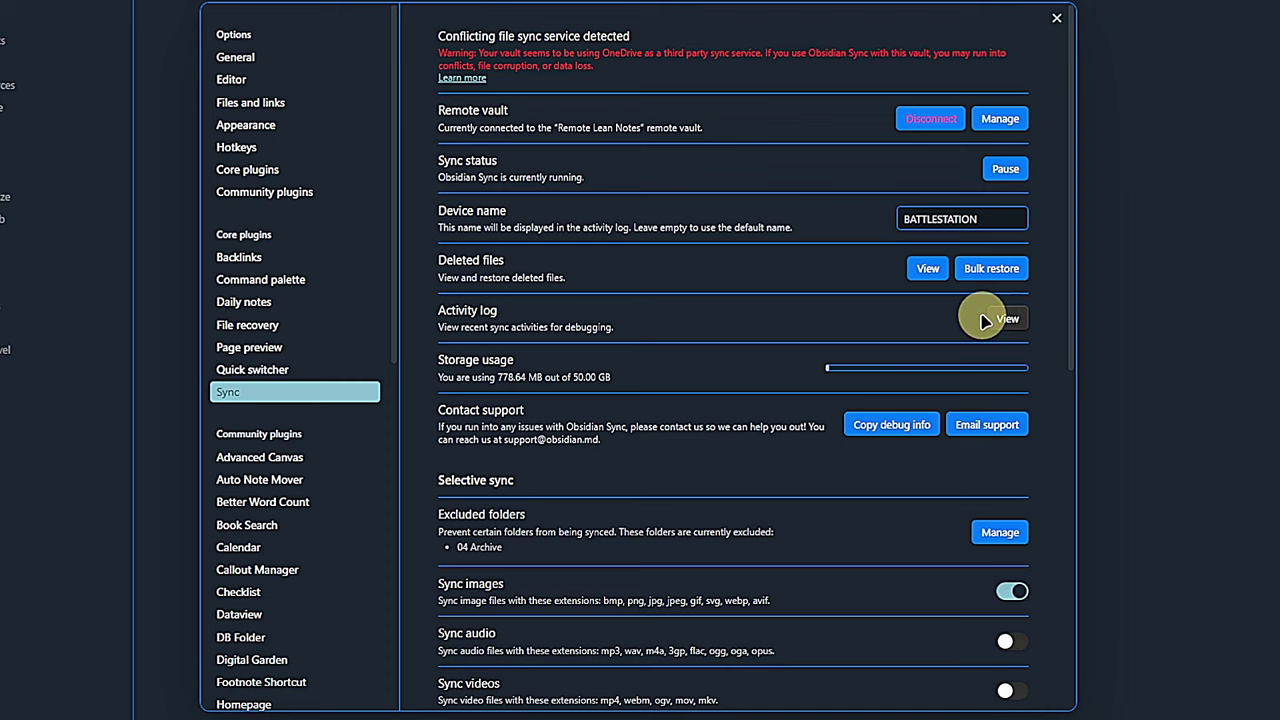
- View the deleted files in Sync, inspect a 4:04 PM version of 00 Inbox/Untitled with its changes, and close the list
click(932, 266)
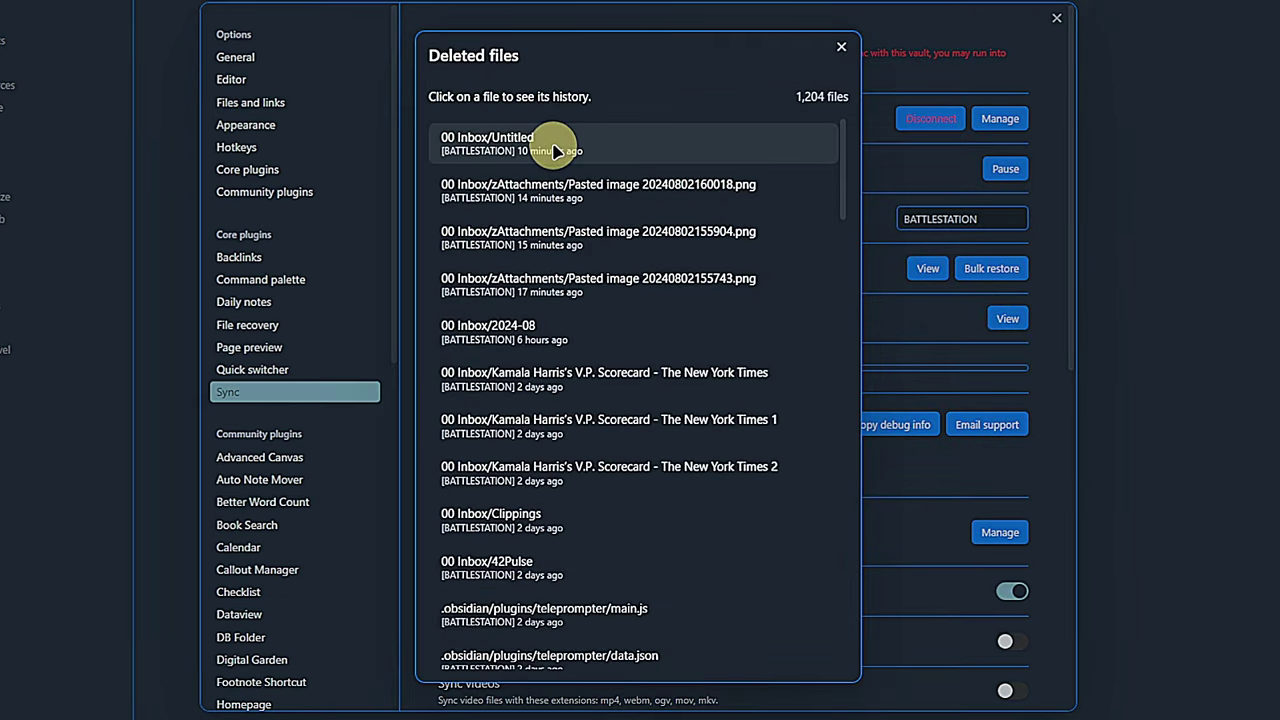
click(556, 150)
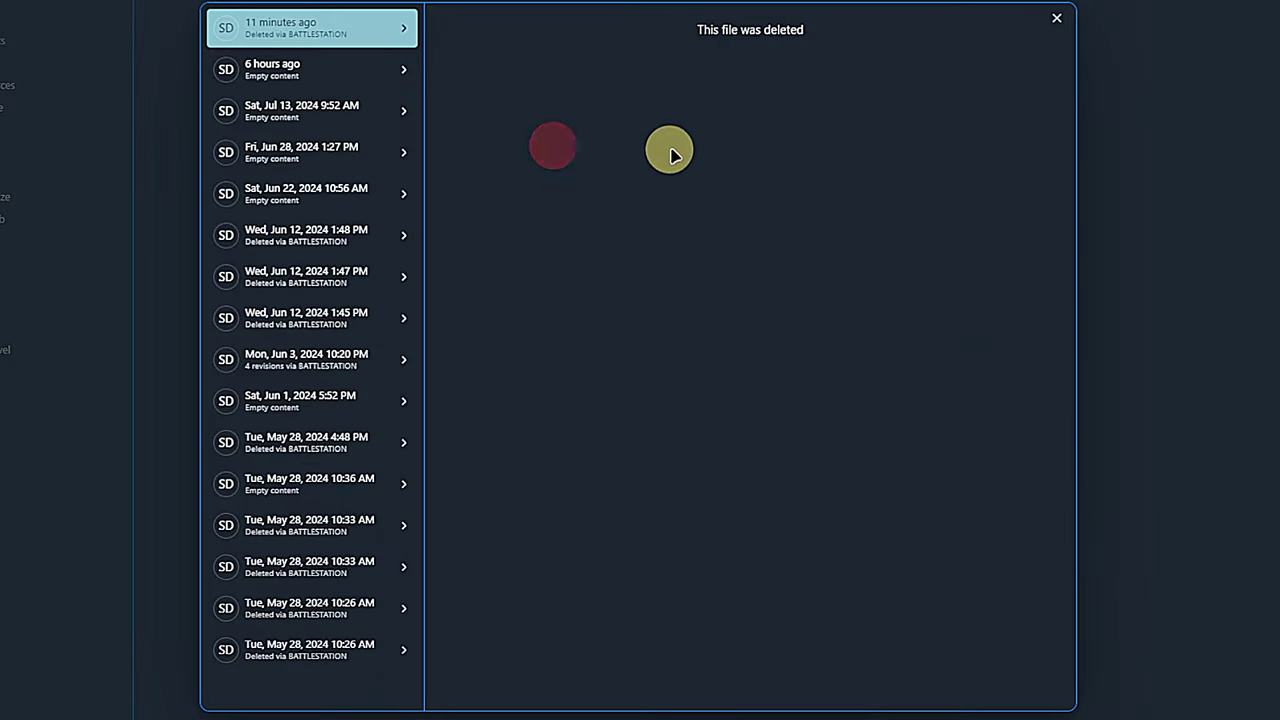
click(336, 78)
click(320, 36)
click(400, 32)
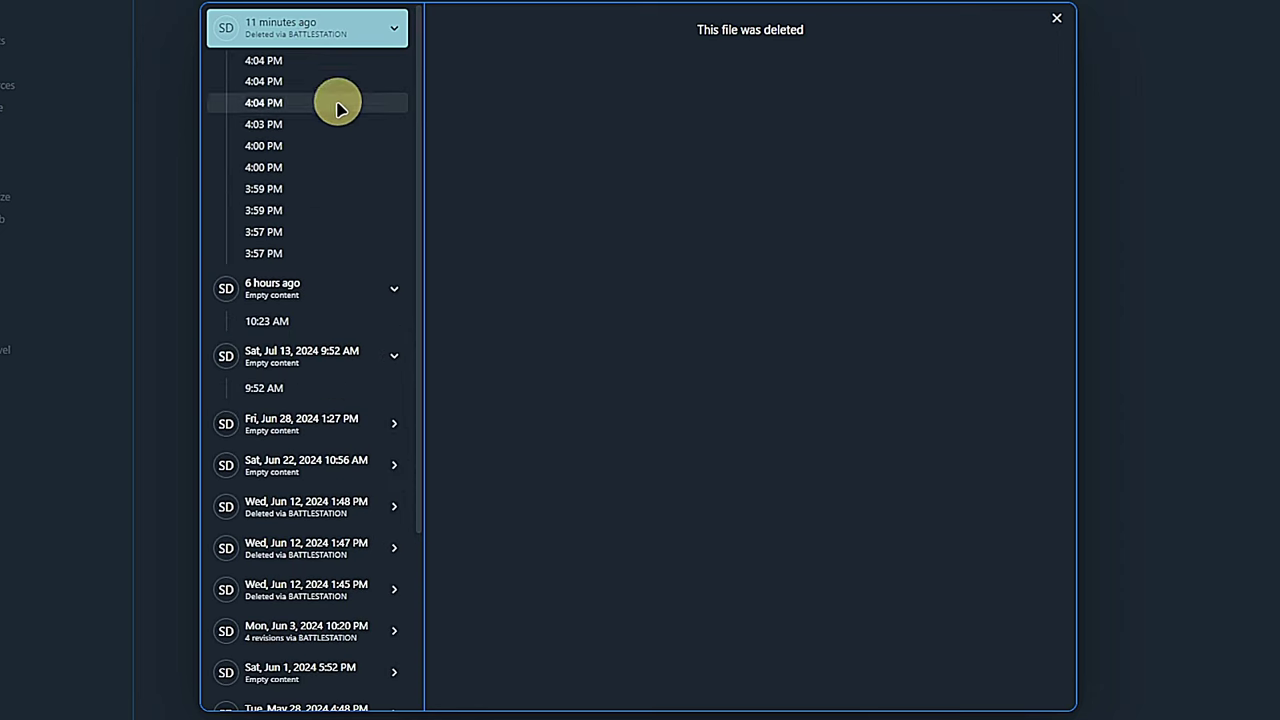
click(299, 187)
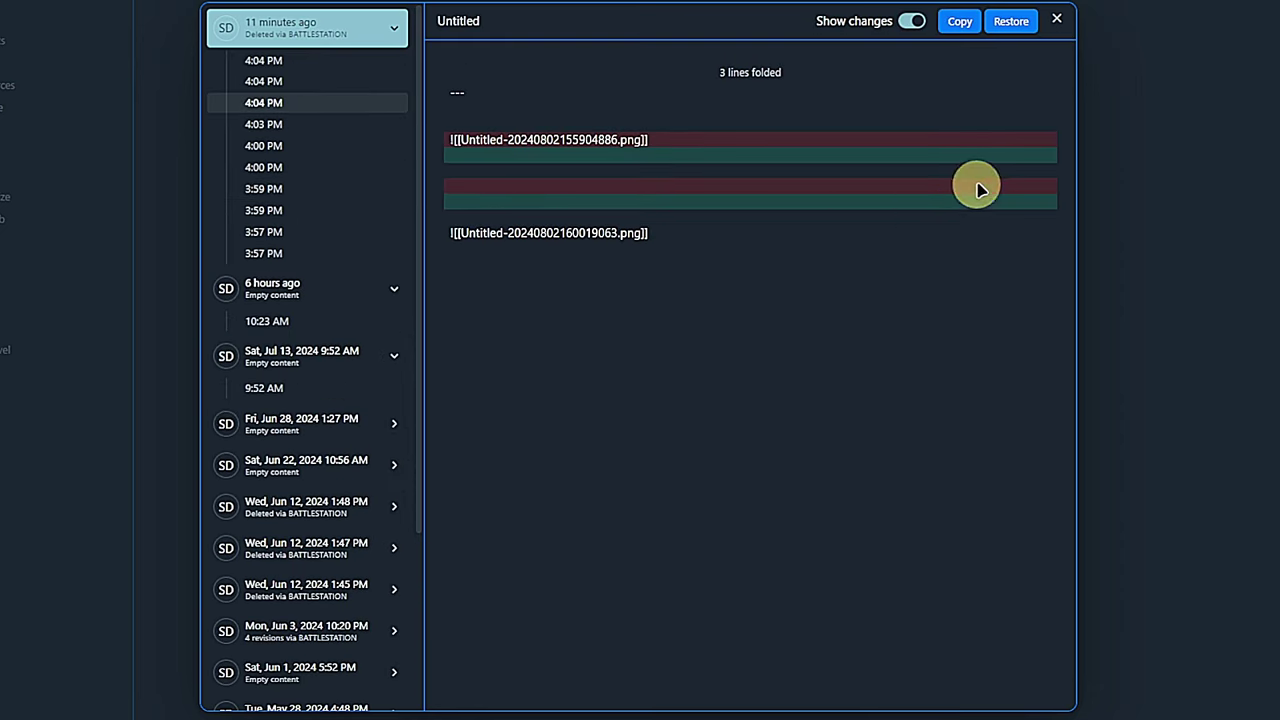
click(1055, 19)
click(838, 48)
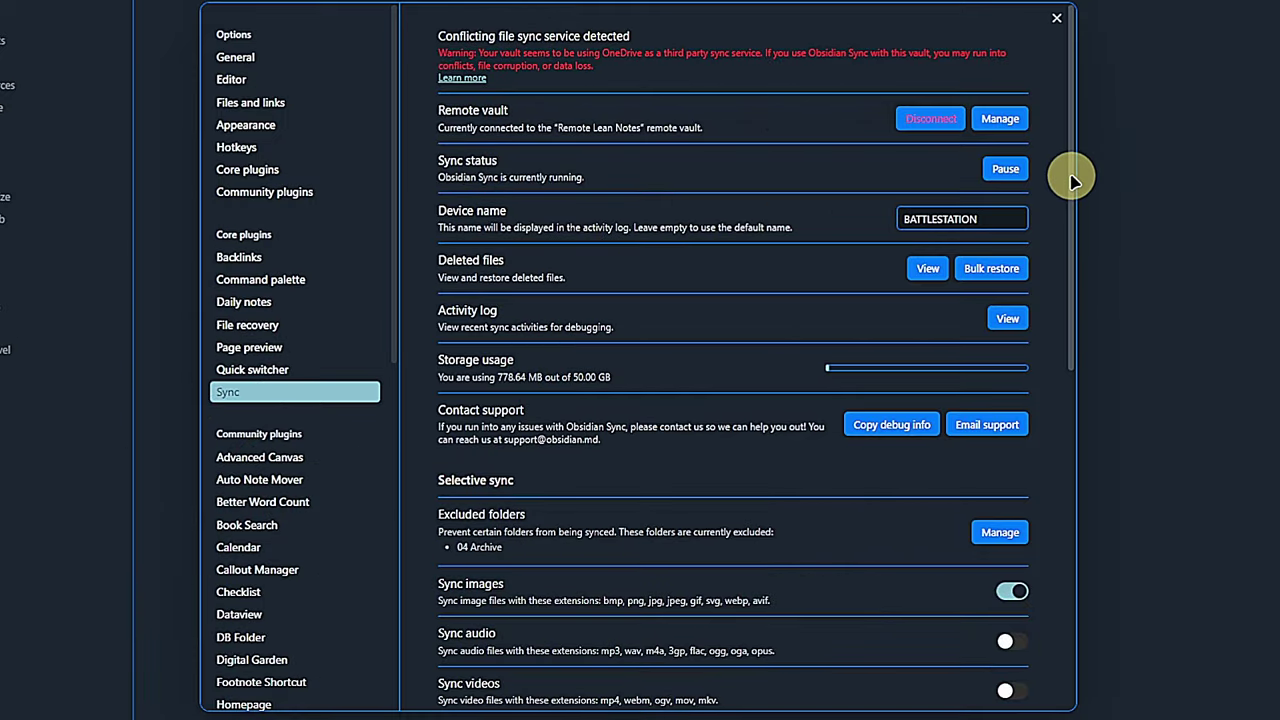
- Review the Selective sync options and the dialog for managing excluded folders, and close it without excluding another folder
drag(1072, 178, 1077, 406)
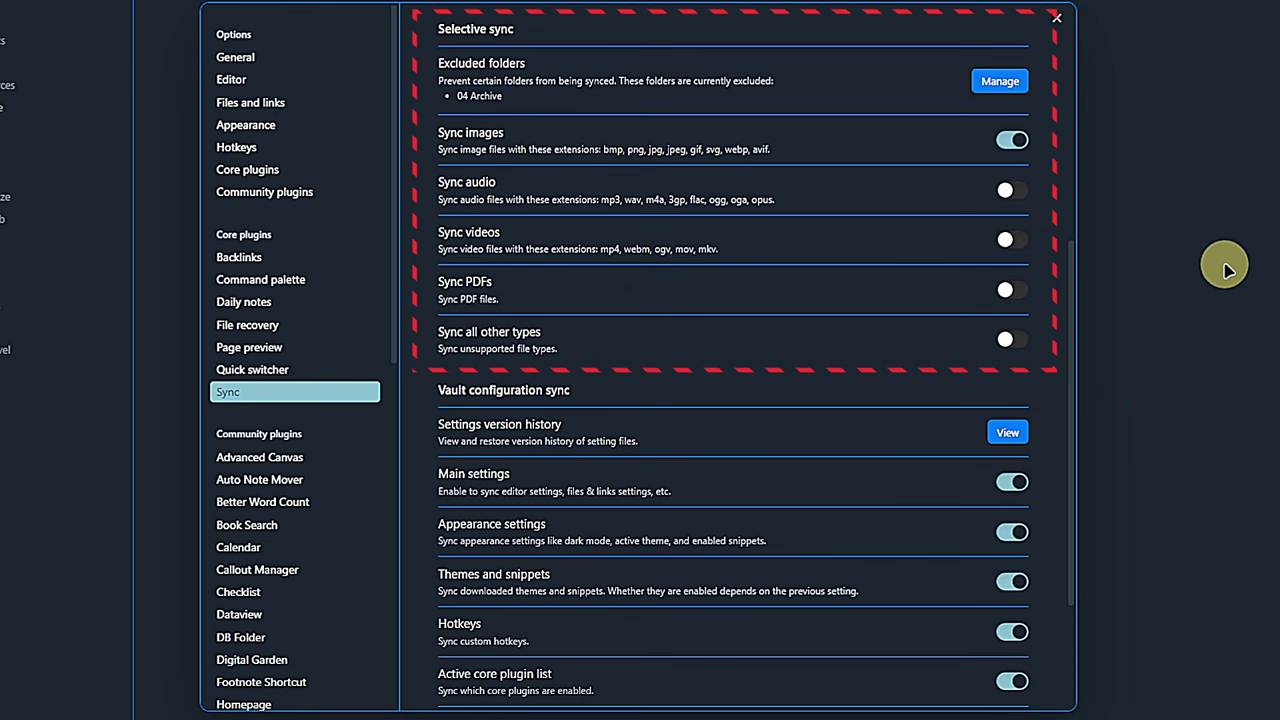
click(1020, 81)
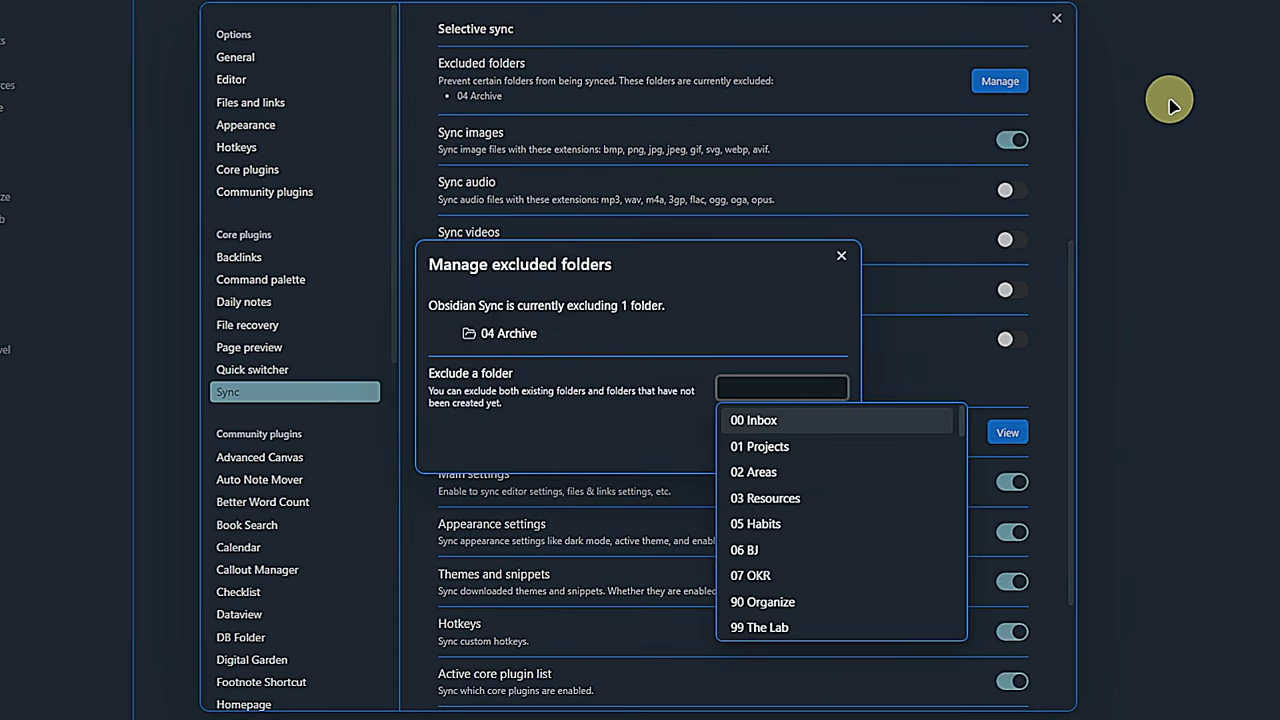
click(814, 309)
click(840, 258)
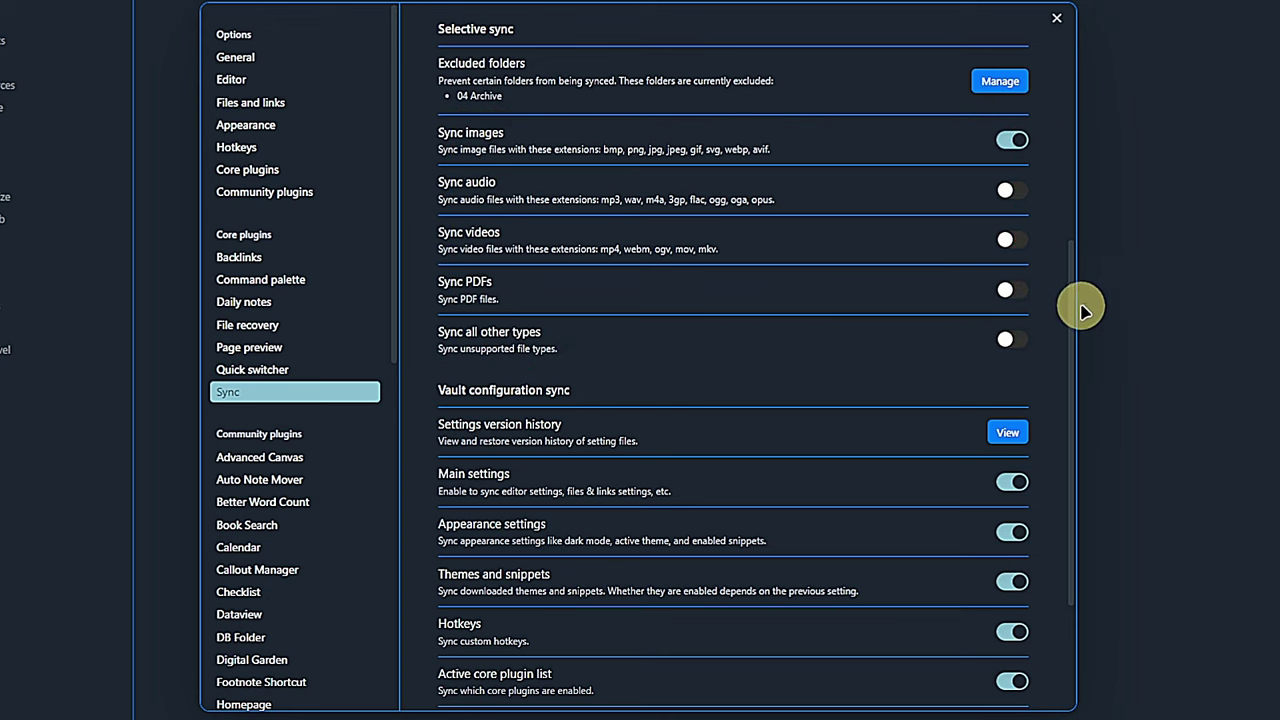
- View the settings version history of .obsidian/workspaces.json and show the changes in its 4:02 PM revision
drag(1071, 294, 1072, 455)
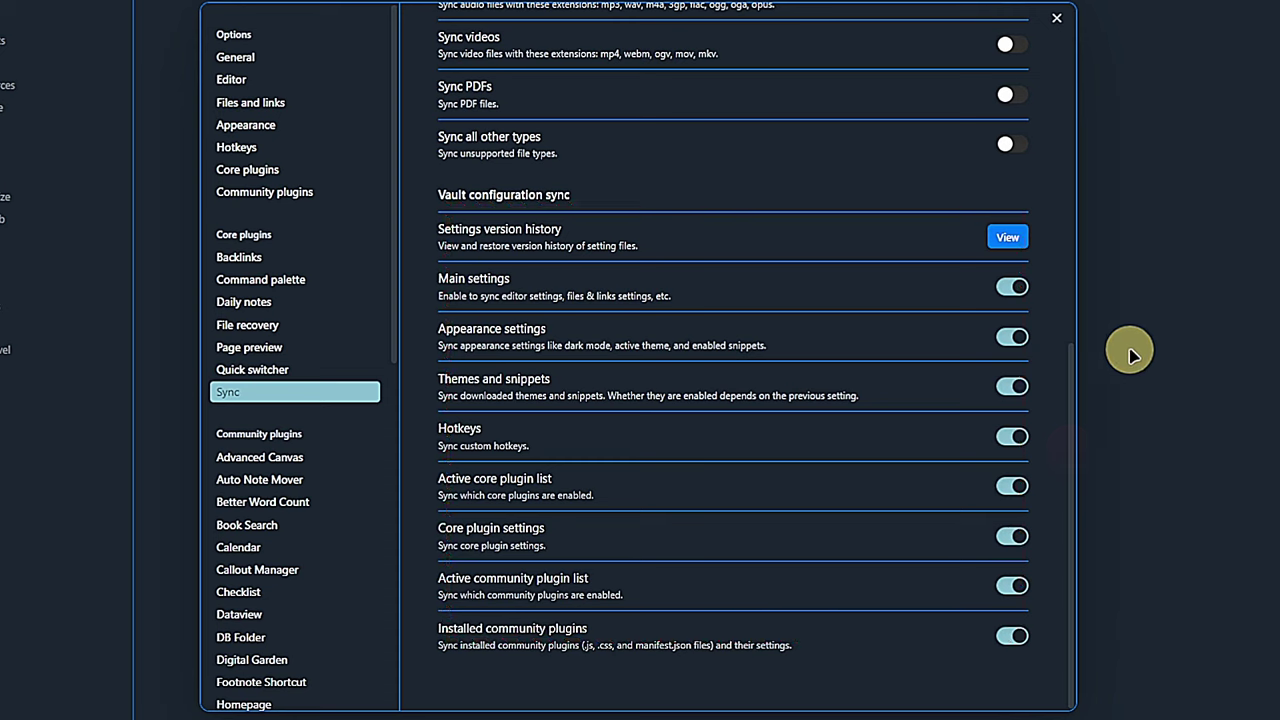
click(1011, 237)
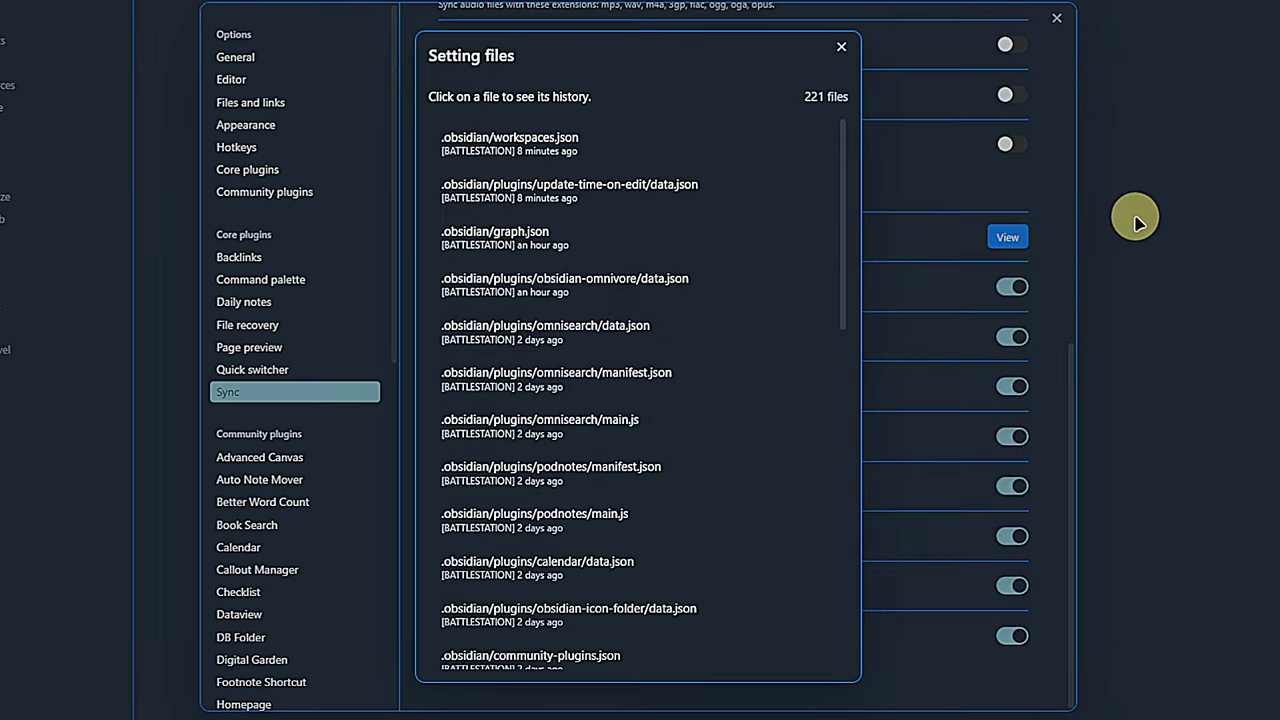
click(750, 150)
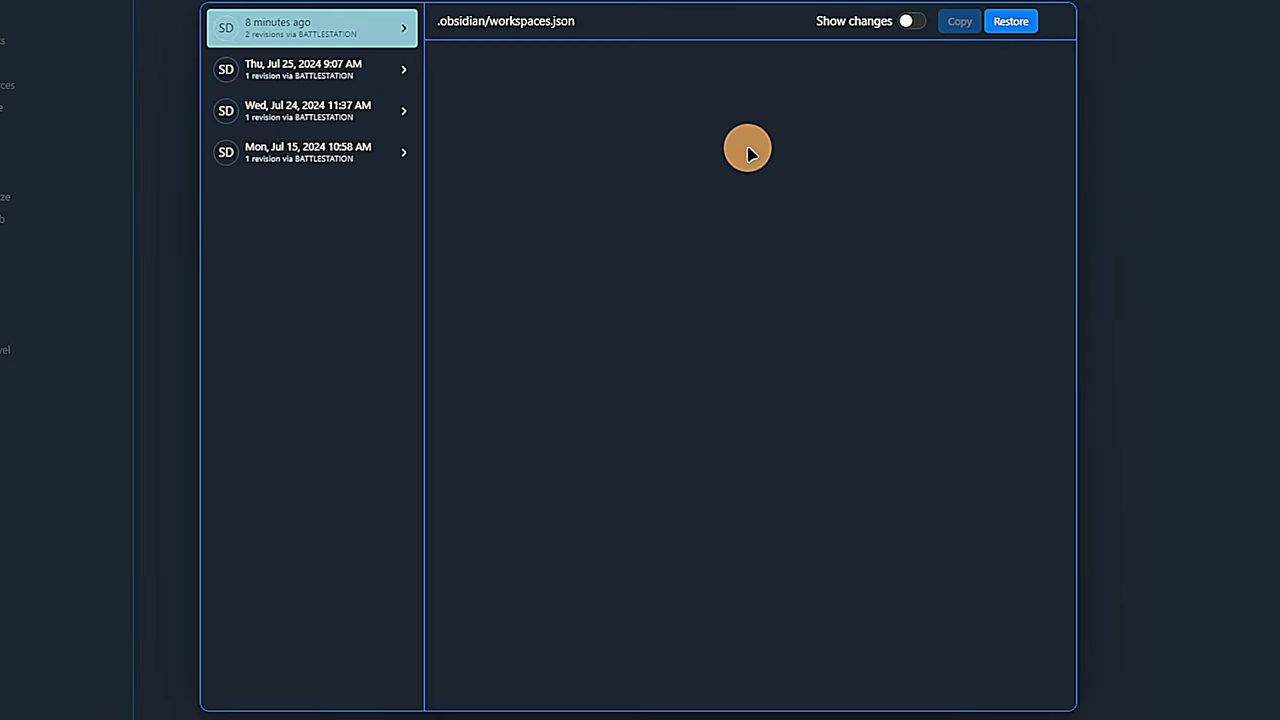
click(906, 21)
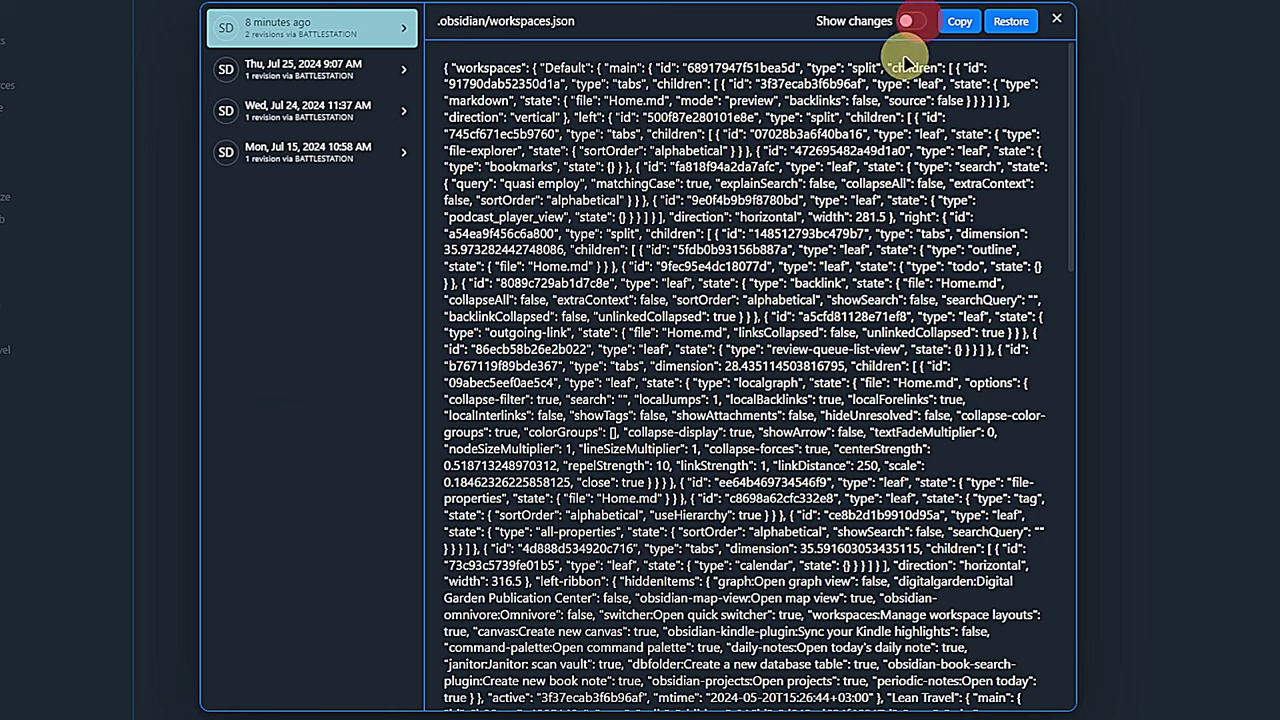
click(405, 36)
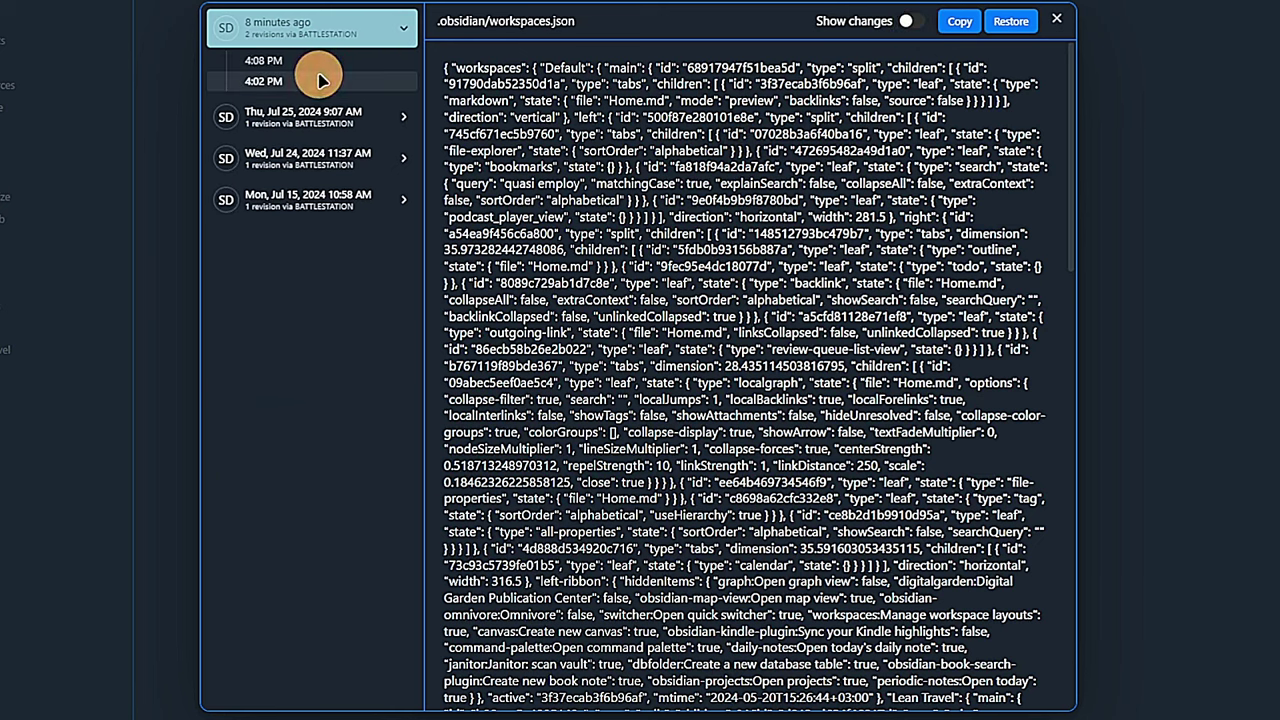
click(906, 21)
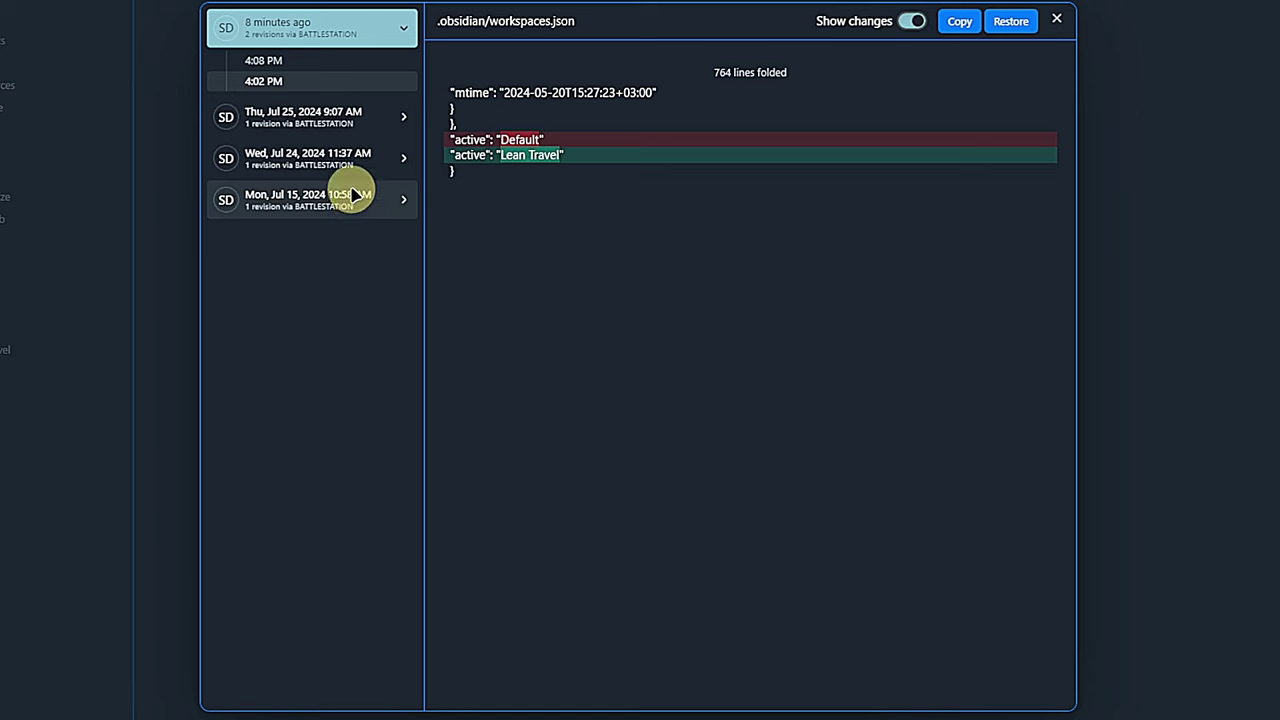
click(335, 67)
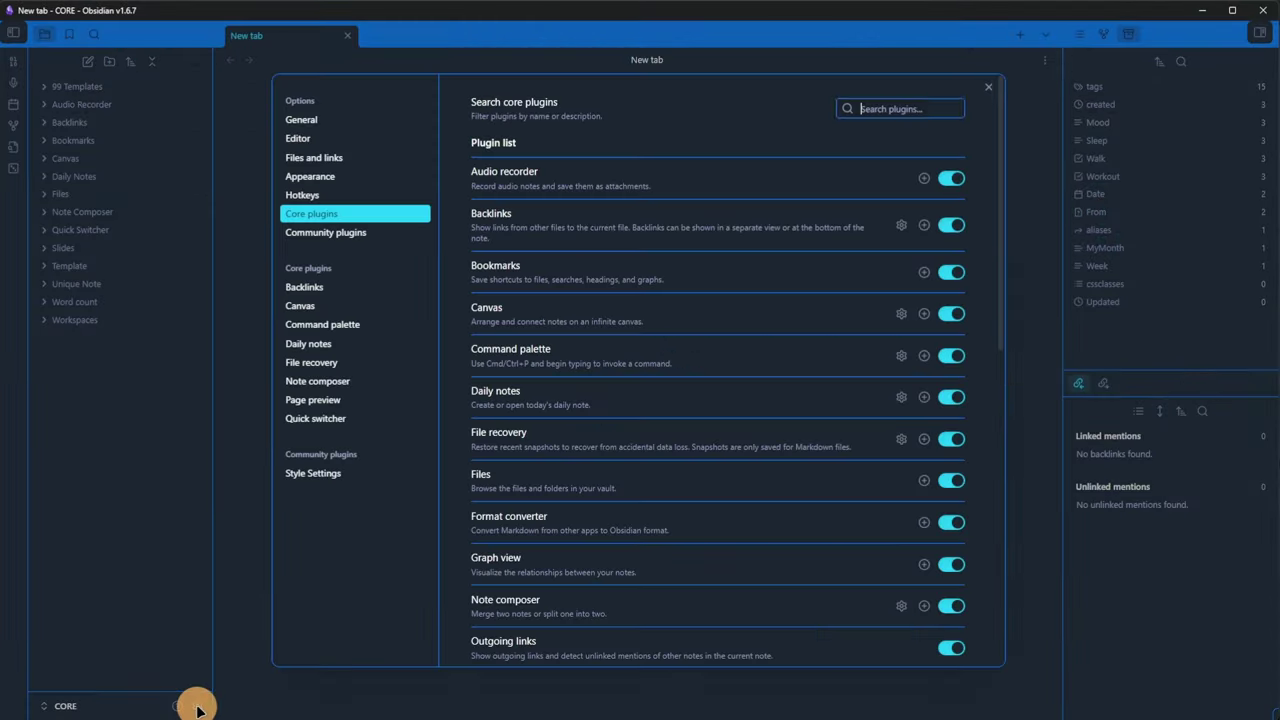
- Enable the Tags view core plugin in the CORE vault, close the settings and show the tag list in the sidebar
scroll(754, 419, down, 10)
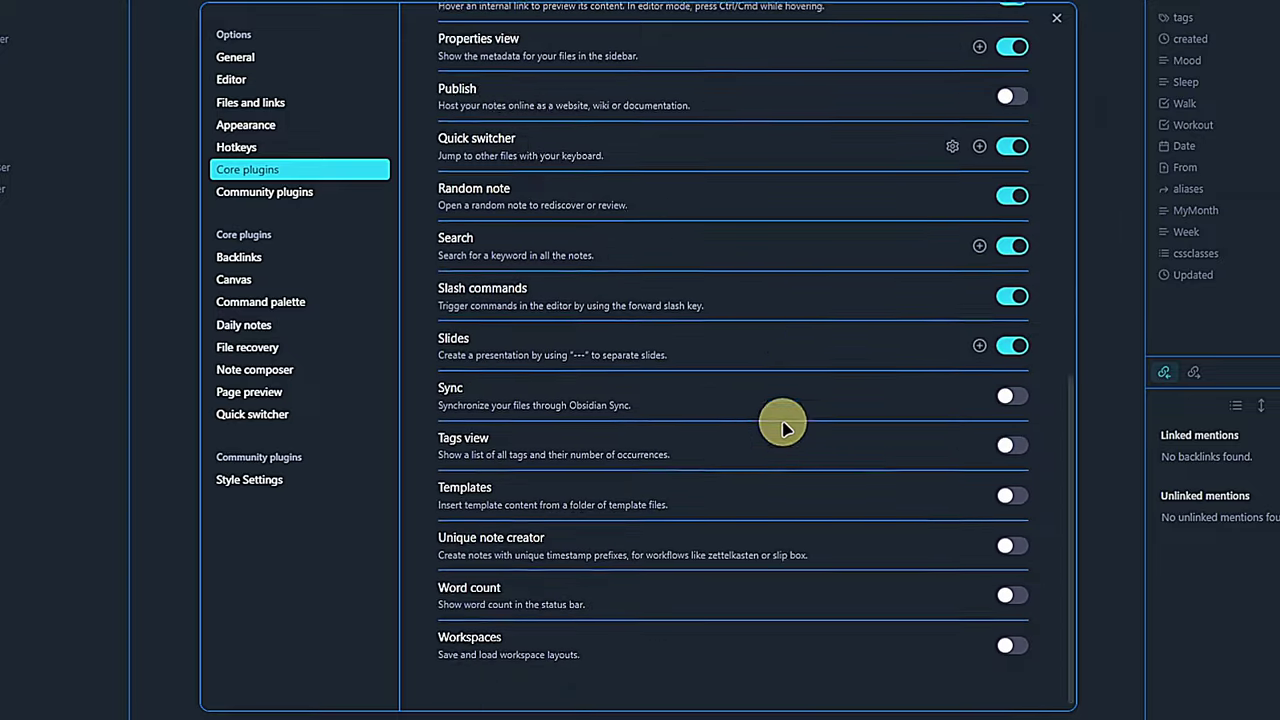
click(1012, 432)
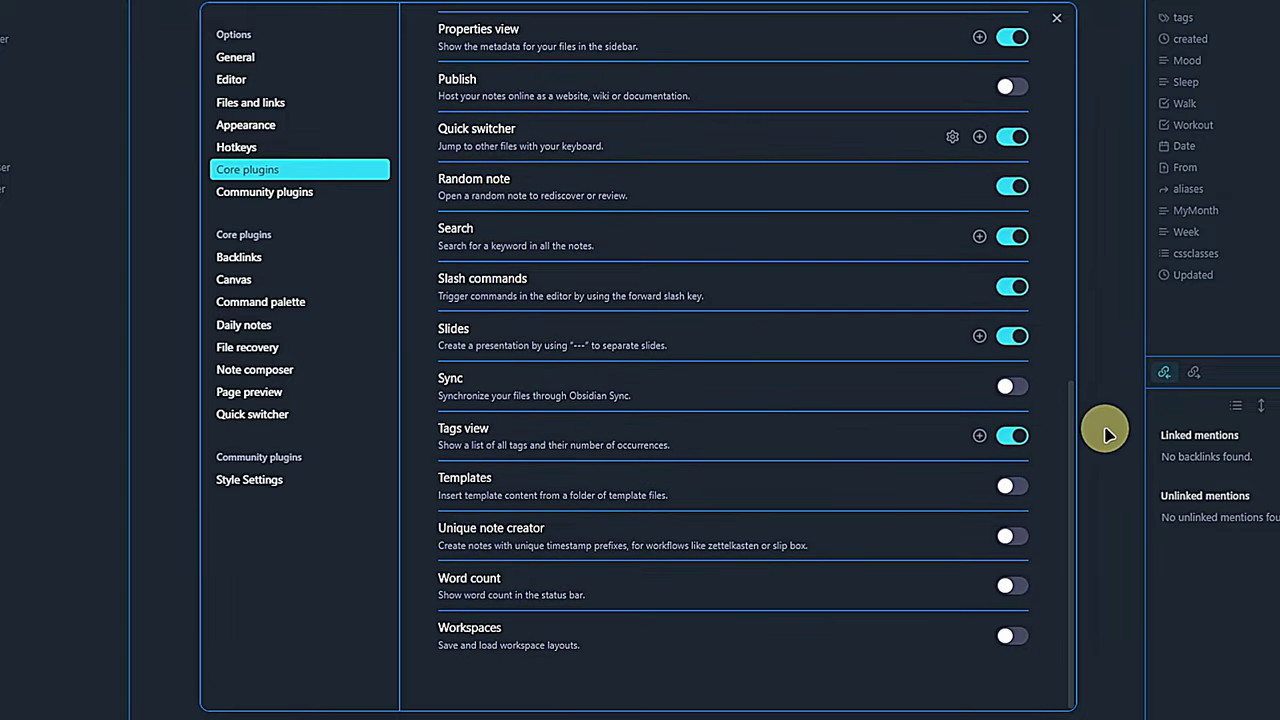
key(Escape)
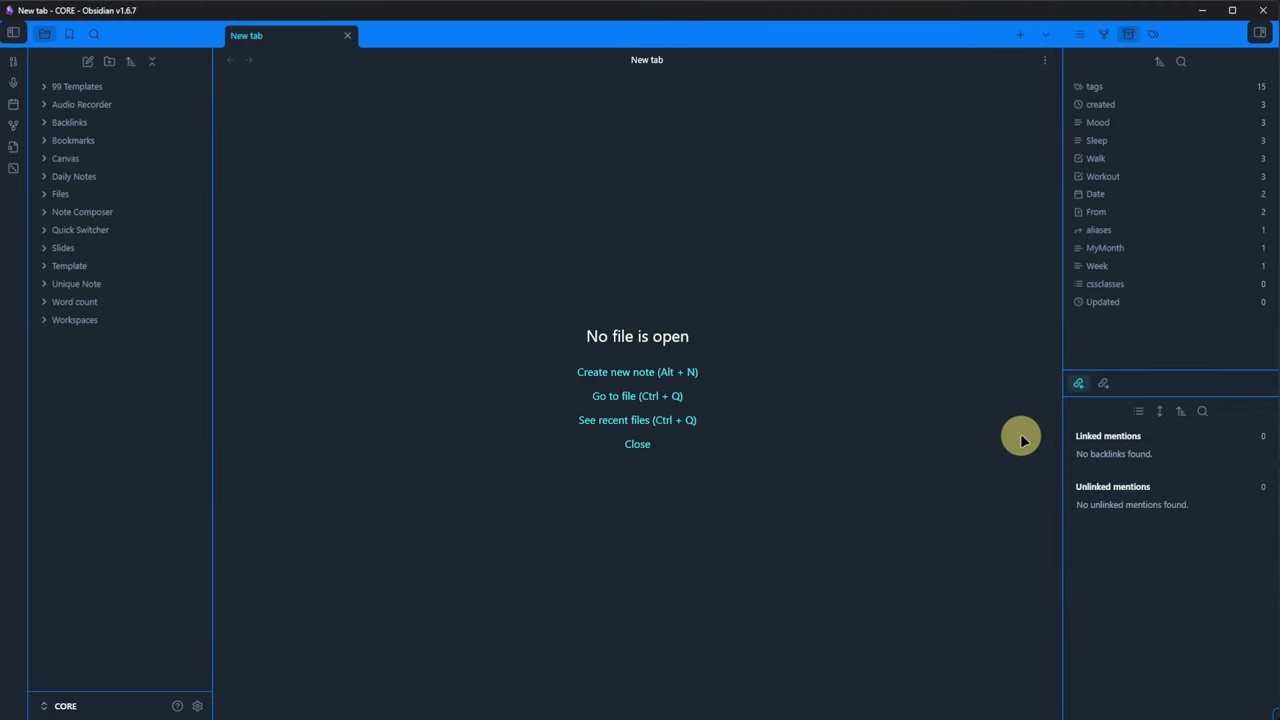
click(1154, 35)
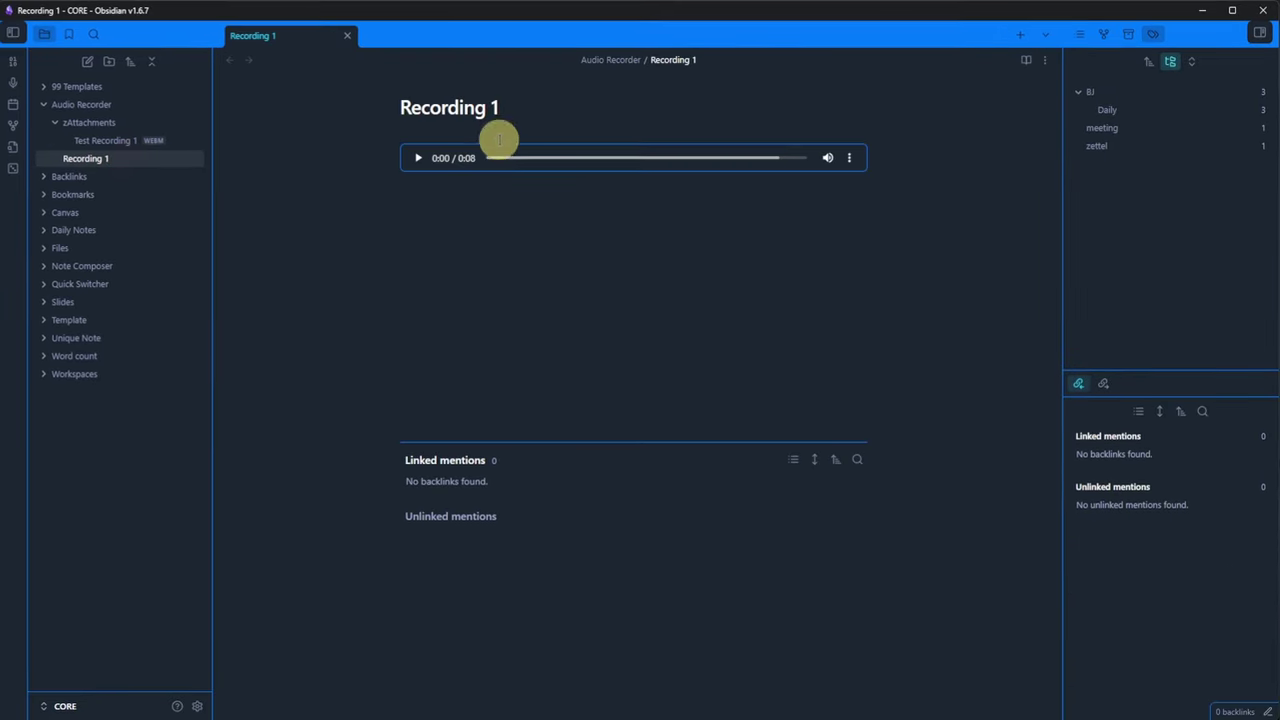
- Add a tags property to the Recording 1 note with the tags demo and audiorecorder
click(497, 137)
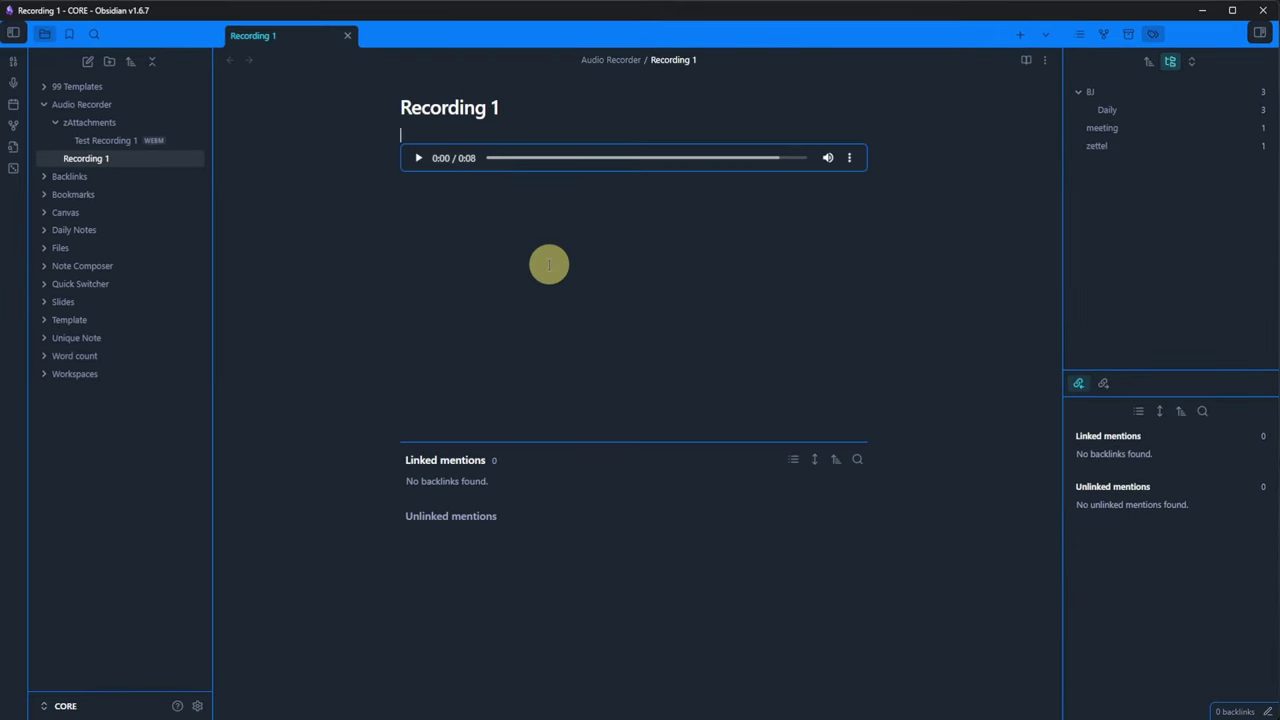
key(ctrl+semicolon)
text(tags)
key(Return)
text(demo)
key(Return)
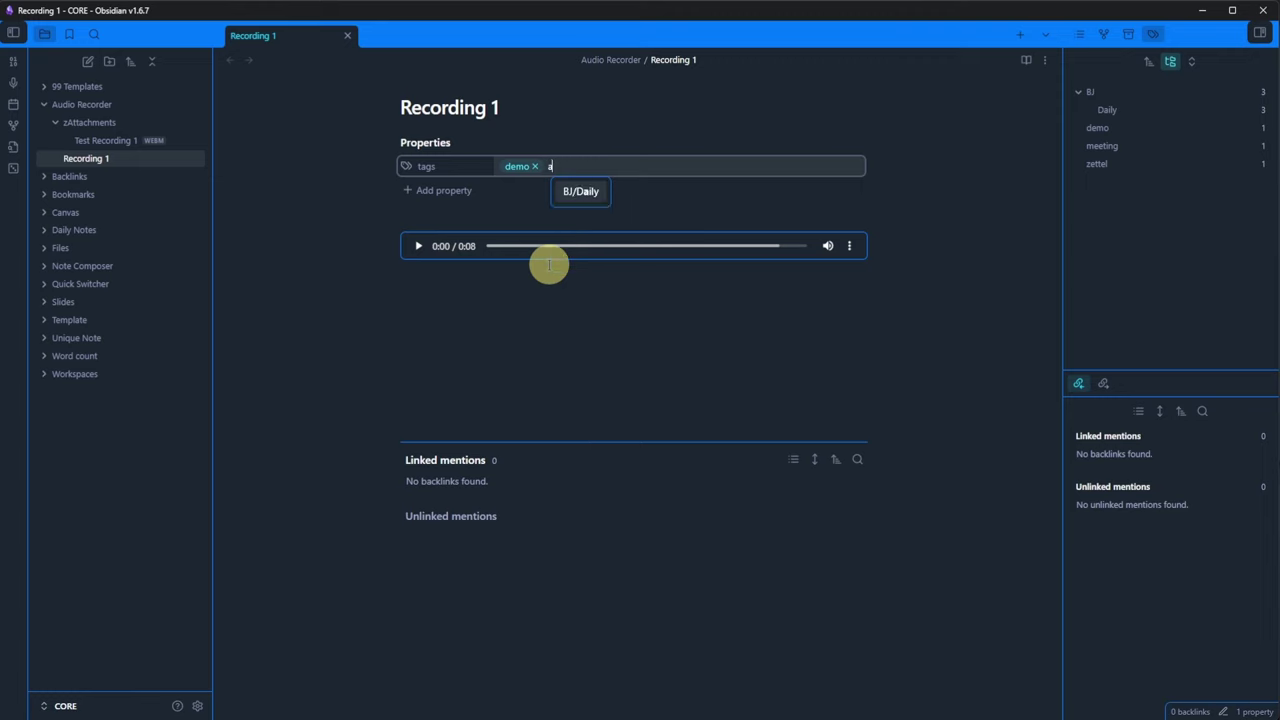
text(audiorecorder)
key(Return)
- Open Note 1 in the Backlinks folder and add the tags demo and backlinks to its tags property
click(69, 176)
click(76, 194)
click(594, 166)
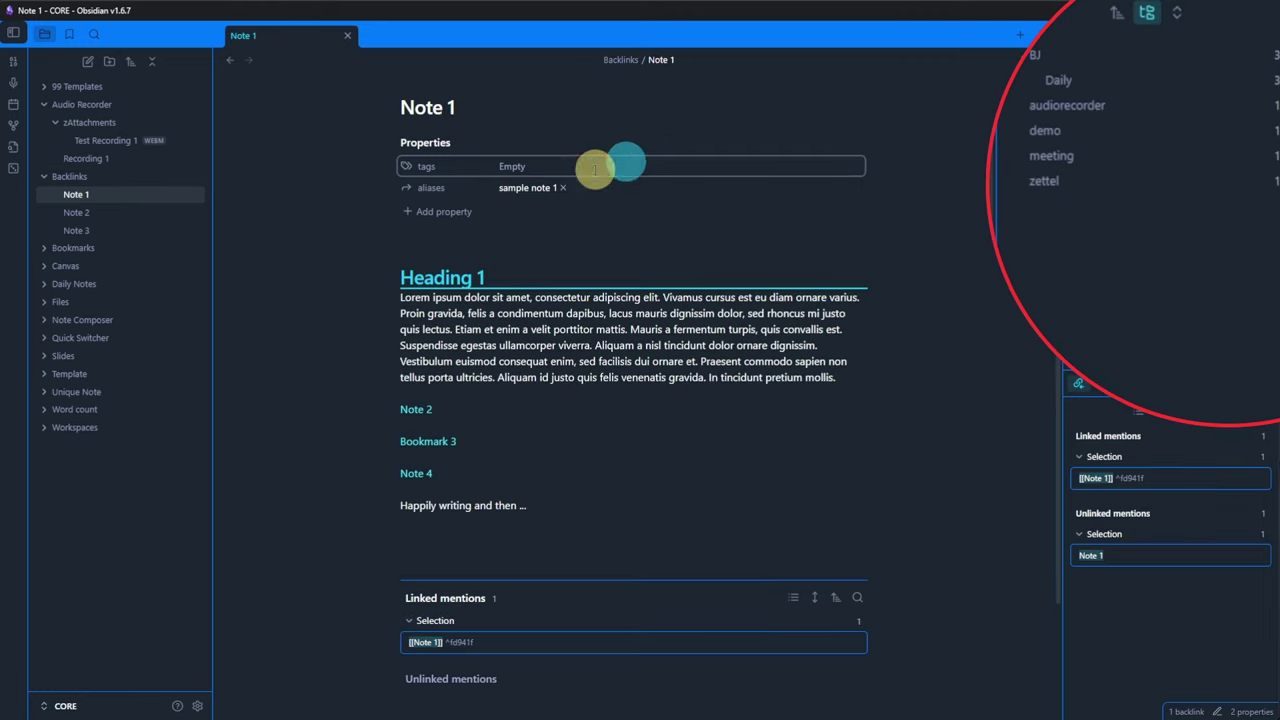
text(demo)
key(Return)
text(backlinks)
- Add the tags backlinks and demo to Note 2 and Note 3 in the Backlinks folder
click(160, 210)
click(543, 166)
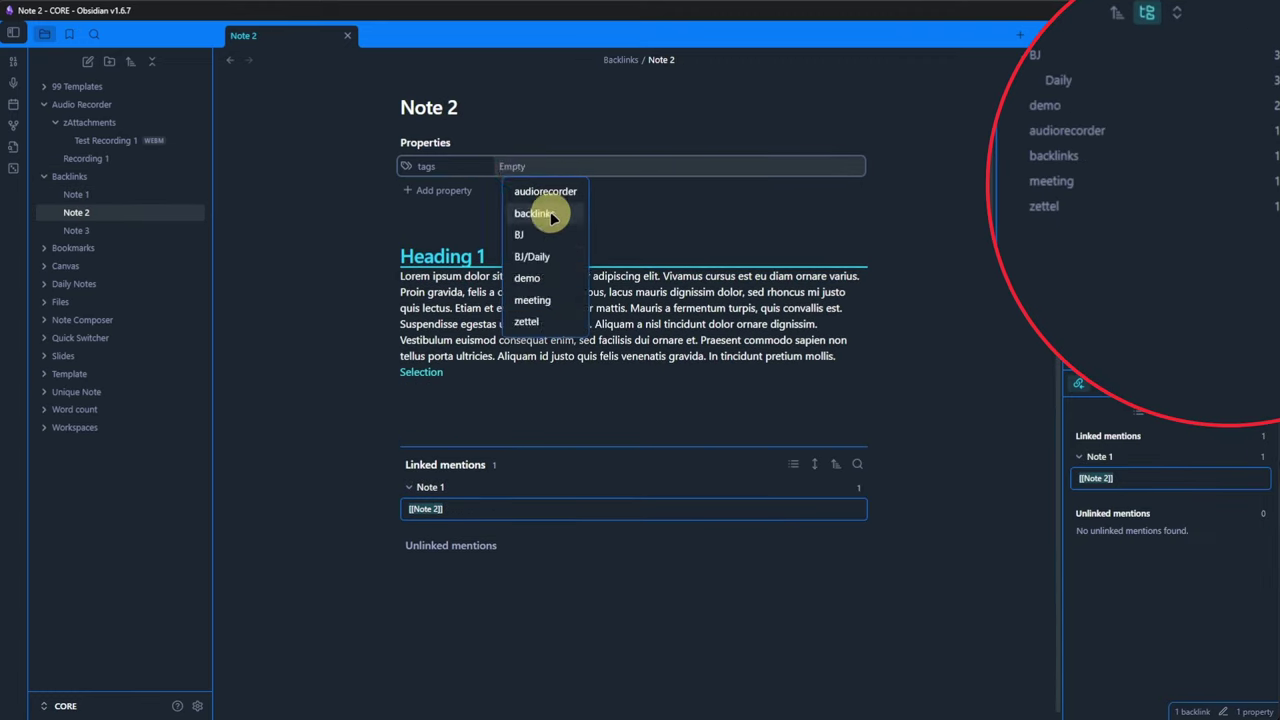
click(543, 211)
click(543, 274)
click(76, 230)
click(600, 166)
click(568, 213)
- Open Bookmark 1 in the Bookmarks folder and add the tags demo and bookmarks to it
click(46, 246)
click(86, 265)
click(523, 166)
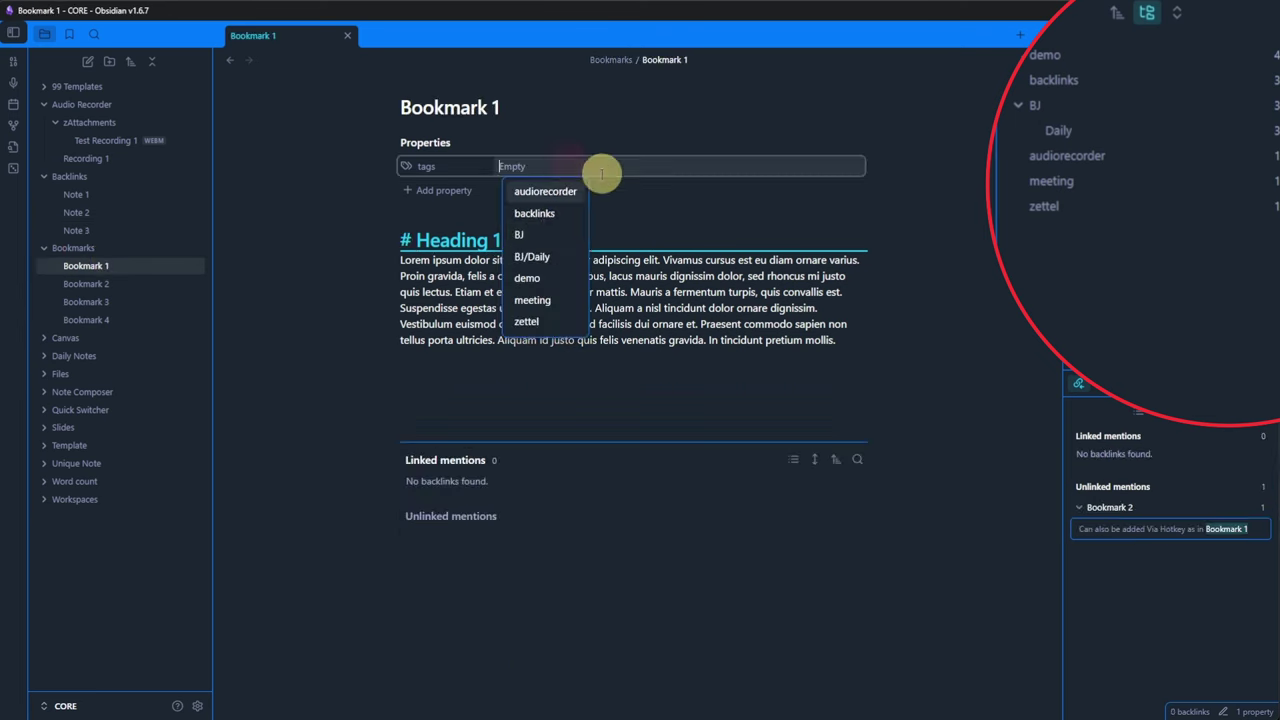
click(540, 278)
text(bookmarks)
key(Return)
- Add the tags bookmarks and demo to Bookmark 2, Bookmark 3 and Bookmark 4
click(86, 283)
click(560, 166)
click(530, 278)
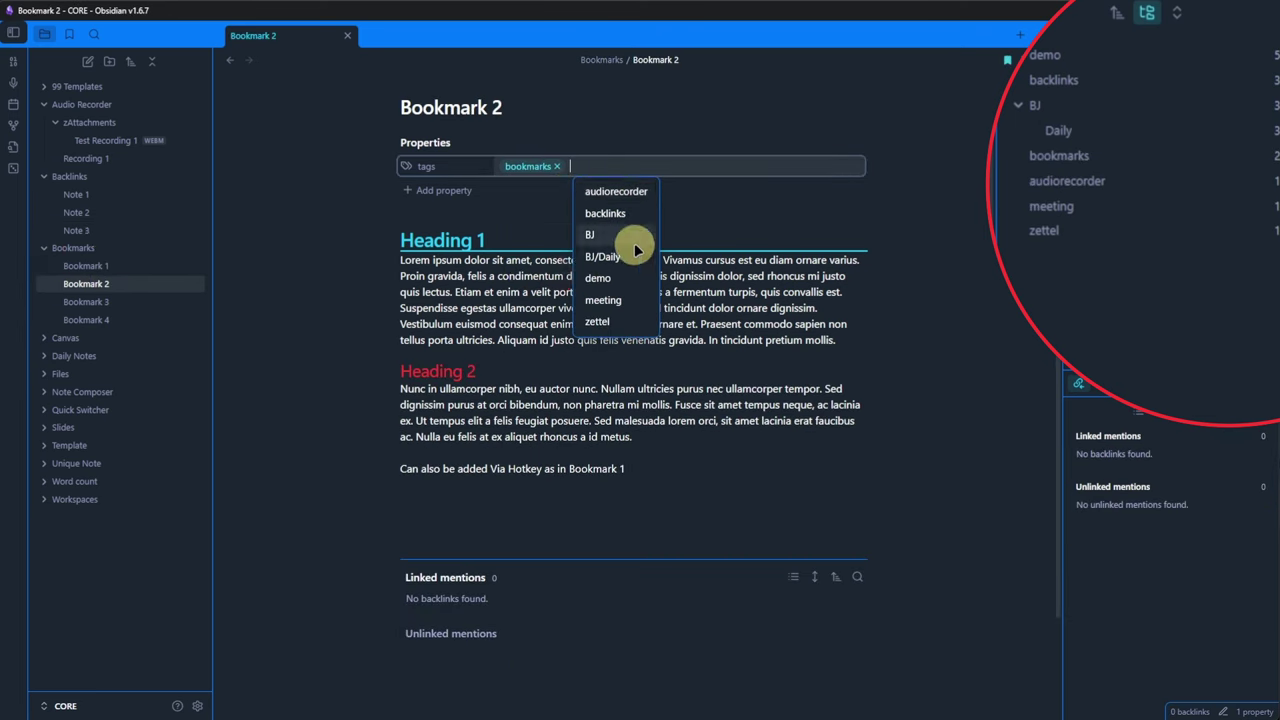
click(86, 301)
click(557, 166)
click(605, 279)
click(86, 319)
click(557, 166)
click(551, 277)
click(551, 277)
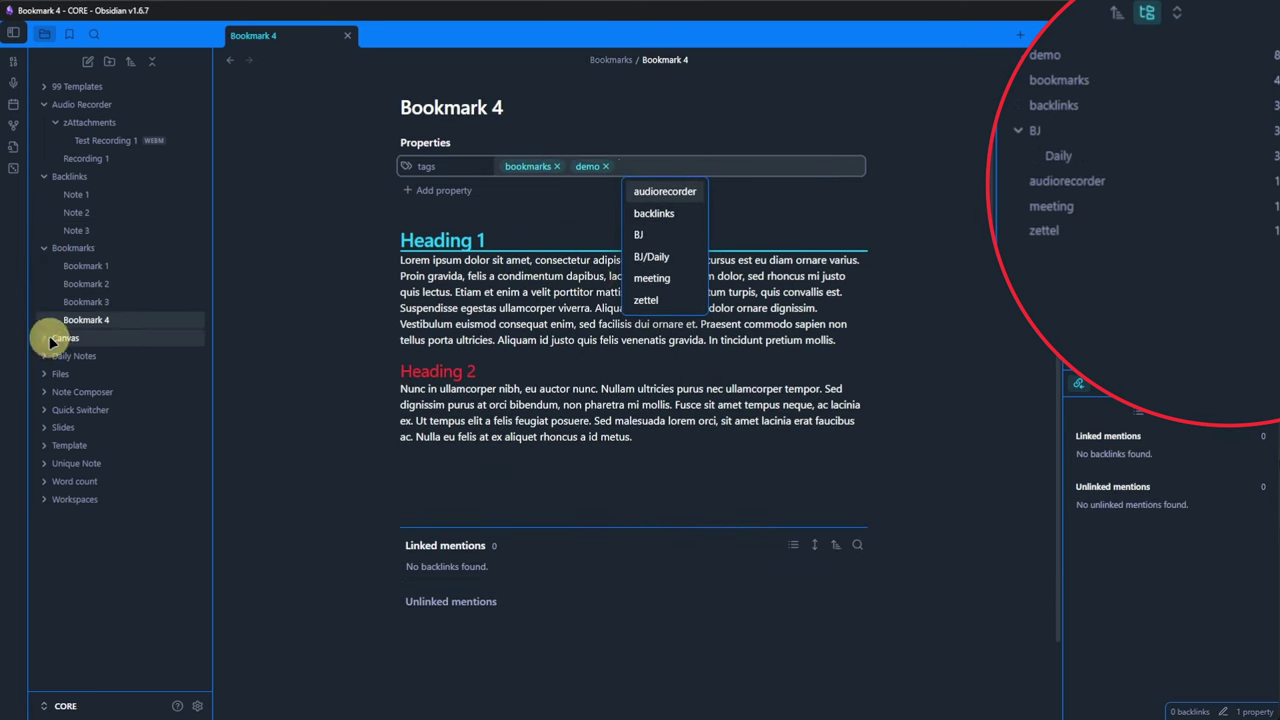
- Add a tags property with demo and canvas to Note from card element in the Canvas folder
click(52, 337)
click(105, 373)
key(ctrl+semicolon)
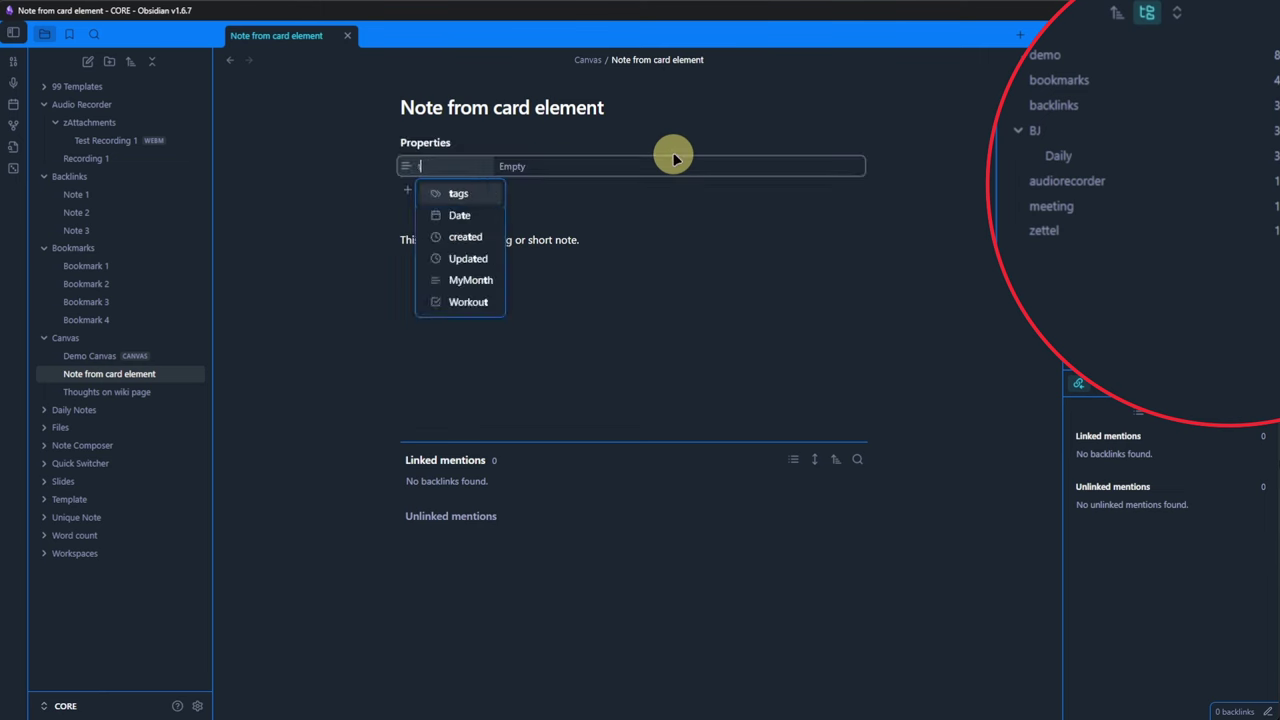
key(Return)
text(demo)
key(Return)
text(canvas)
key(Return)
- Add the tags canvas and demo to the Thoughts on wiki page note
click(106, 391)
click(511, 167)
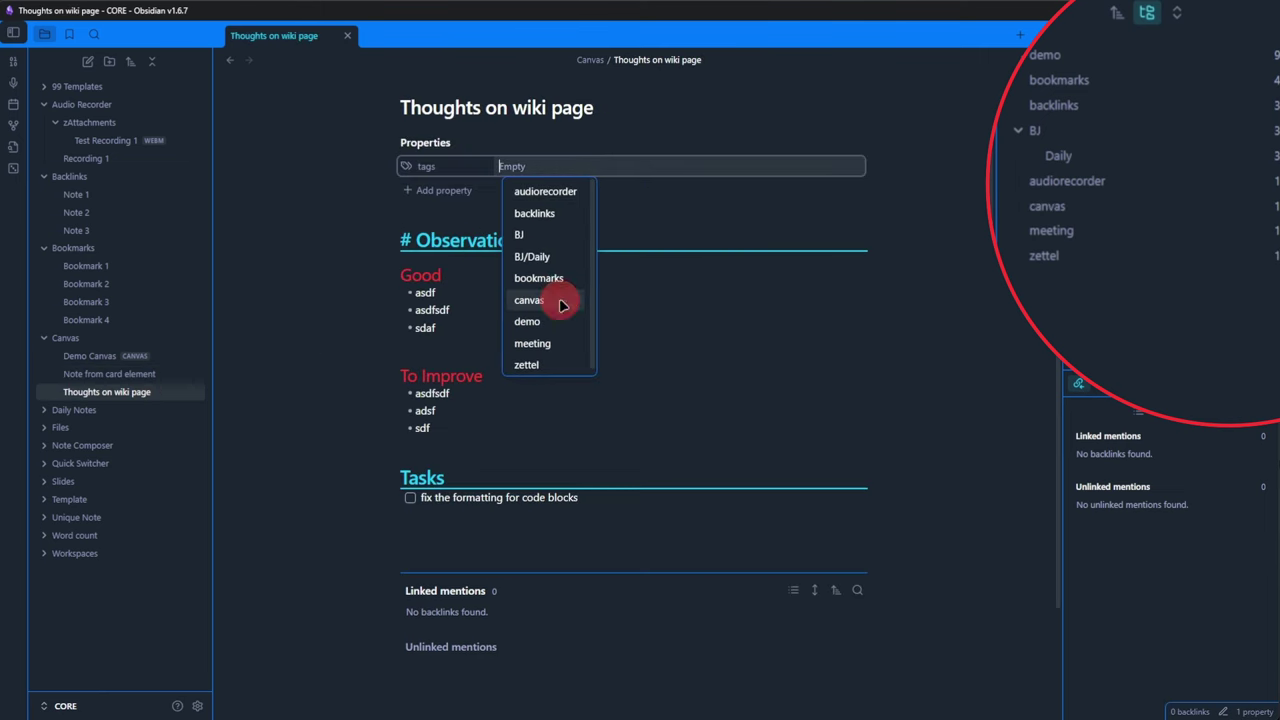
click(560, 300)
click(560, 300)
- Open Obsidian URL in the Files folder and add the tags demo and files to it
click(85, 410)
click(46, 443)
click(89, 463)
click(490, 167)
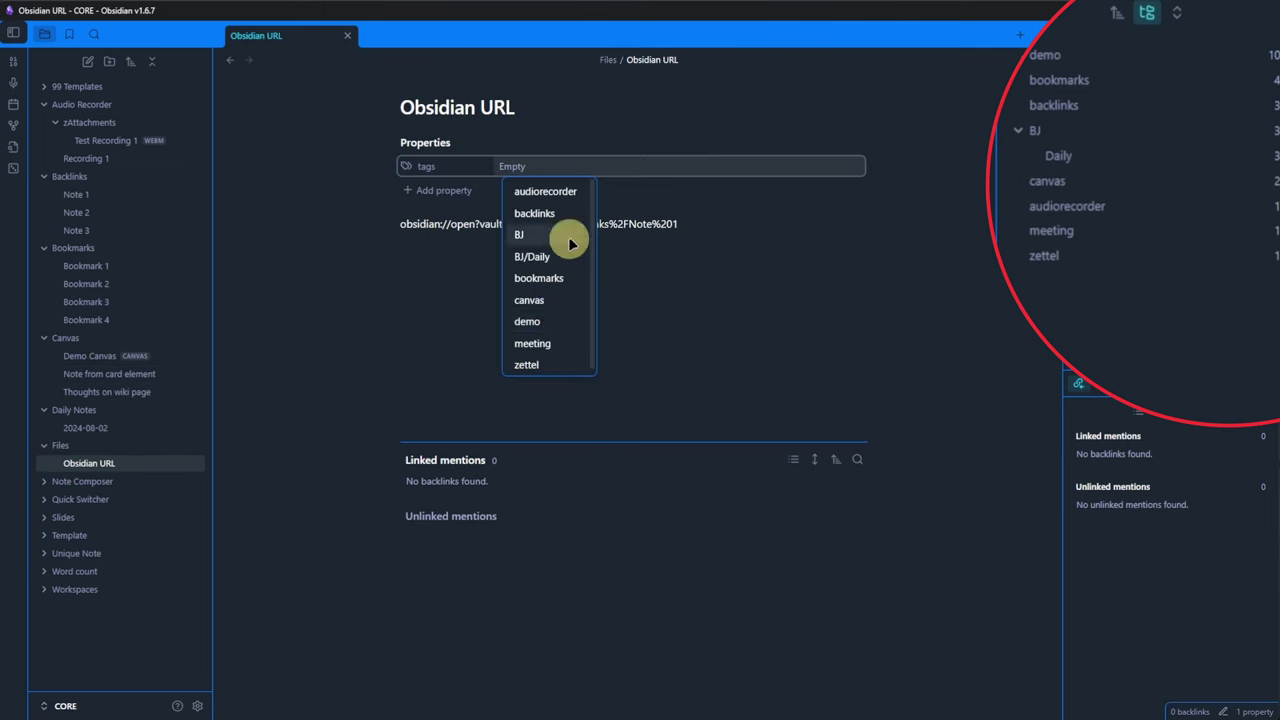
click(560, 297)
text(files)
key(Return)
- Add a tags property with demo and composer to the Selection note in the Note Composer folder
click(80, 481)
click(80, 499)
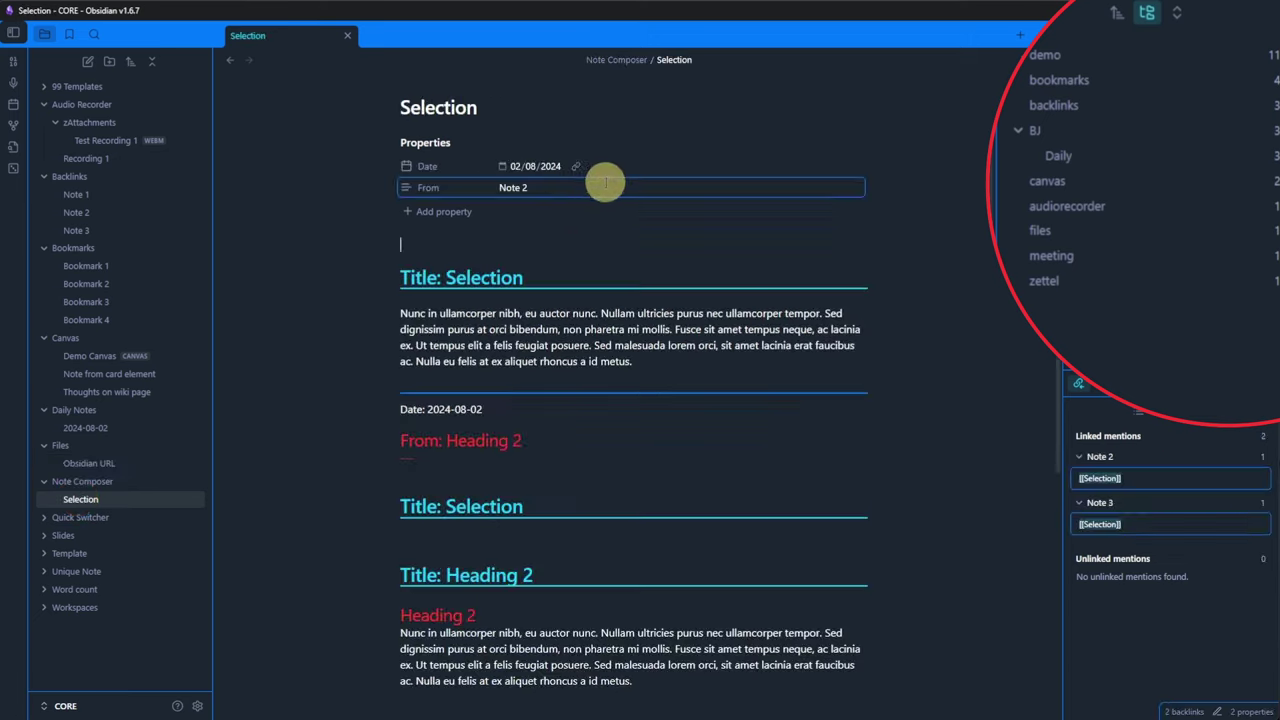
key(ctrl+semicolon)
key(Return)
text(de)
key(Return)
text(composer)
key(Return)
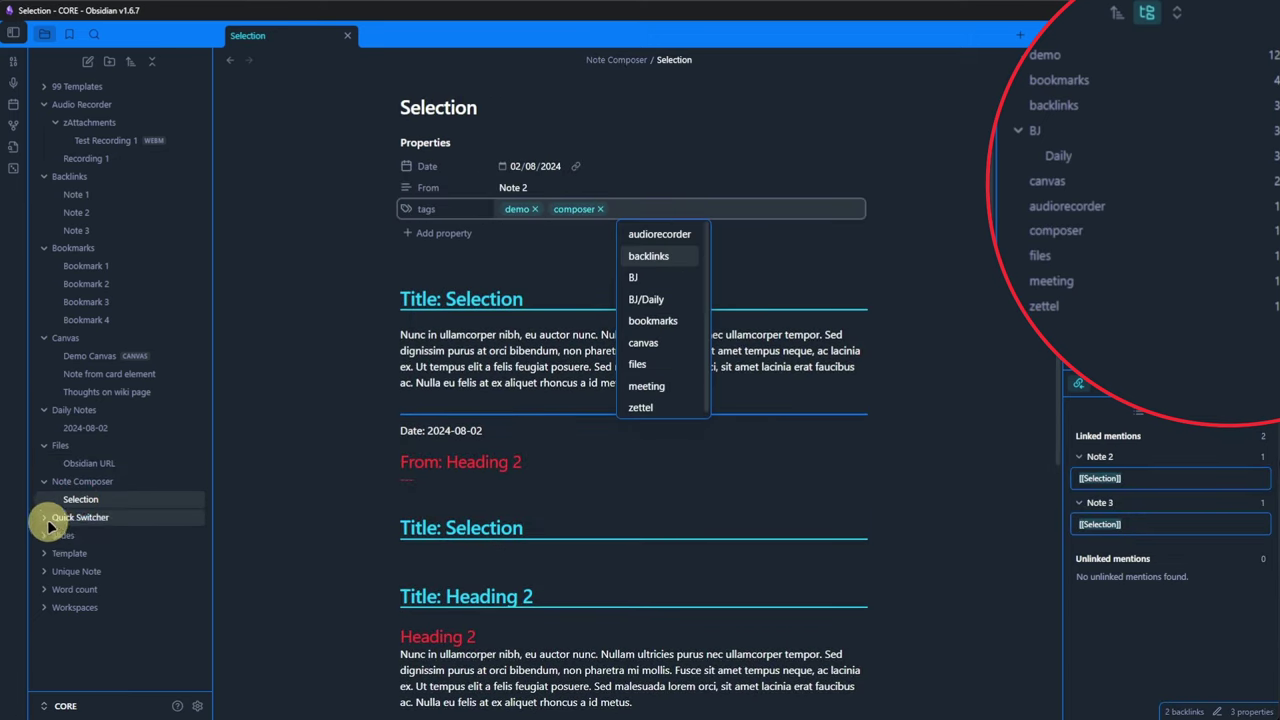
- Add a tags property with demo and quickswitcher to Note 4 in the Quick Switcher folder
click(44, 517)
click(88, 606)
key(ctrl+semicolon)
key(Return)
text(de)
key(Return)
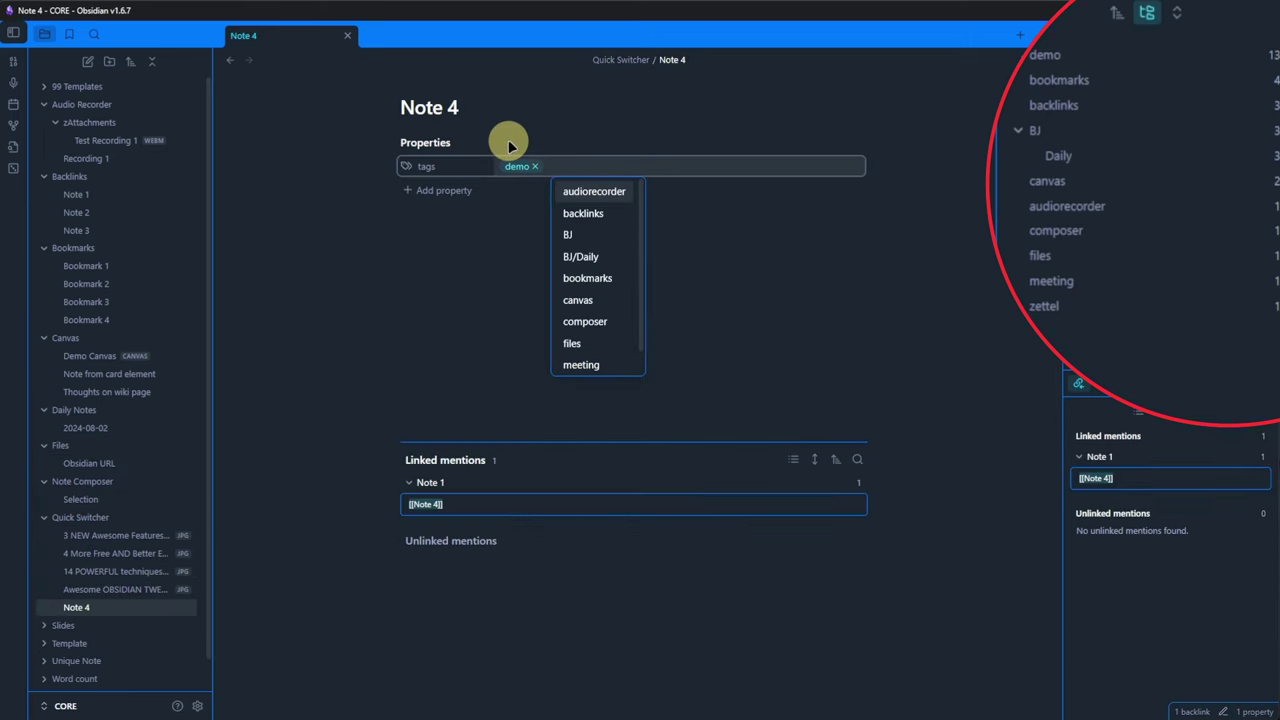
text(quickswitcher)
key(Return)
- Add a tags property with demo, slides and the nested tag demo/slides to Slides 1 in the Slides folder
scroll(40, 591, down, 1)
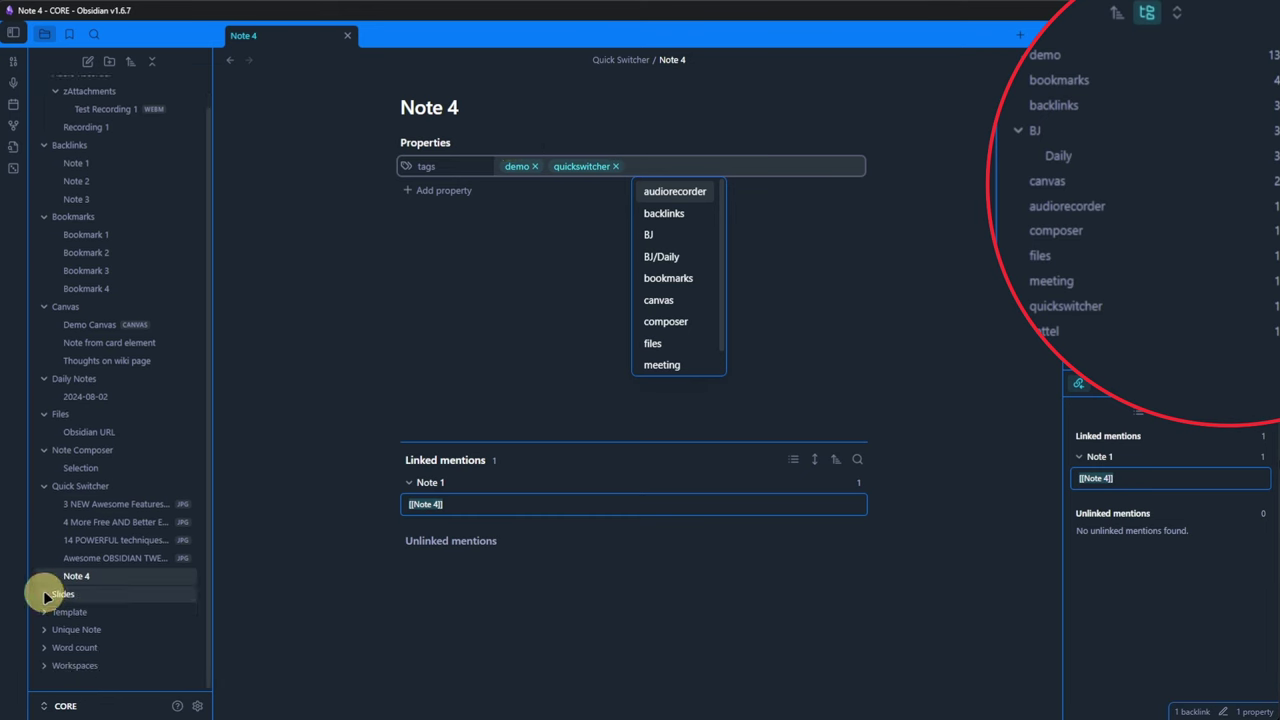
click(44, 594)
click(77, 612)
key(ctrl+semicolon)
key(Return)
text(d)
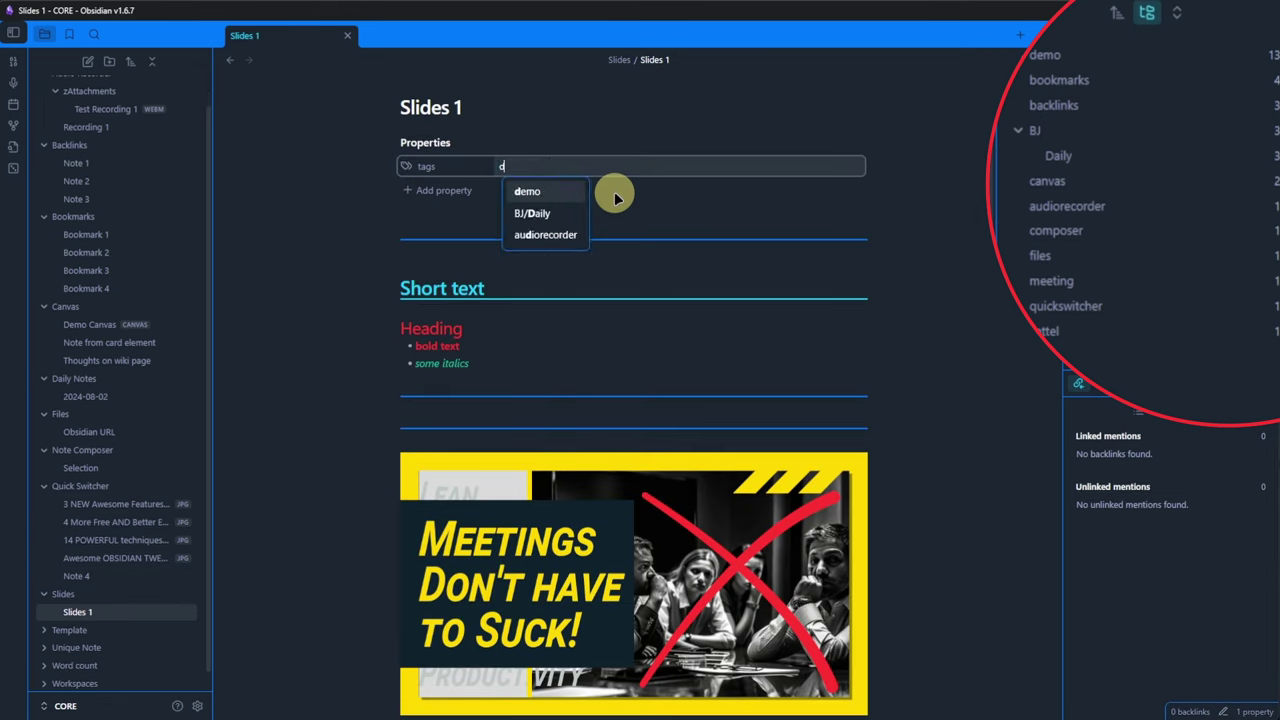
key(Return)
text(slides demo/slides)
key(Return)
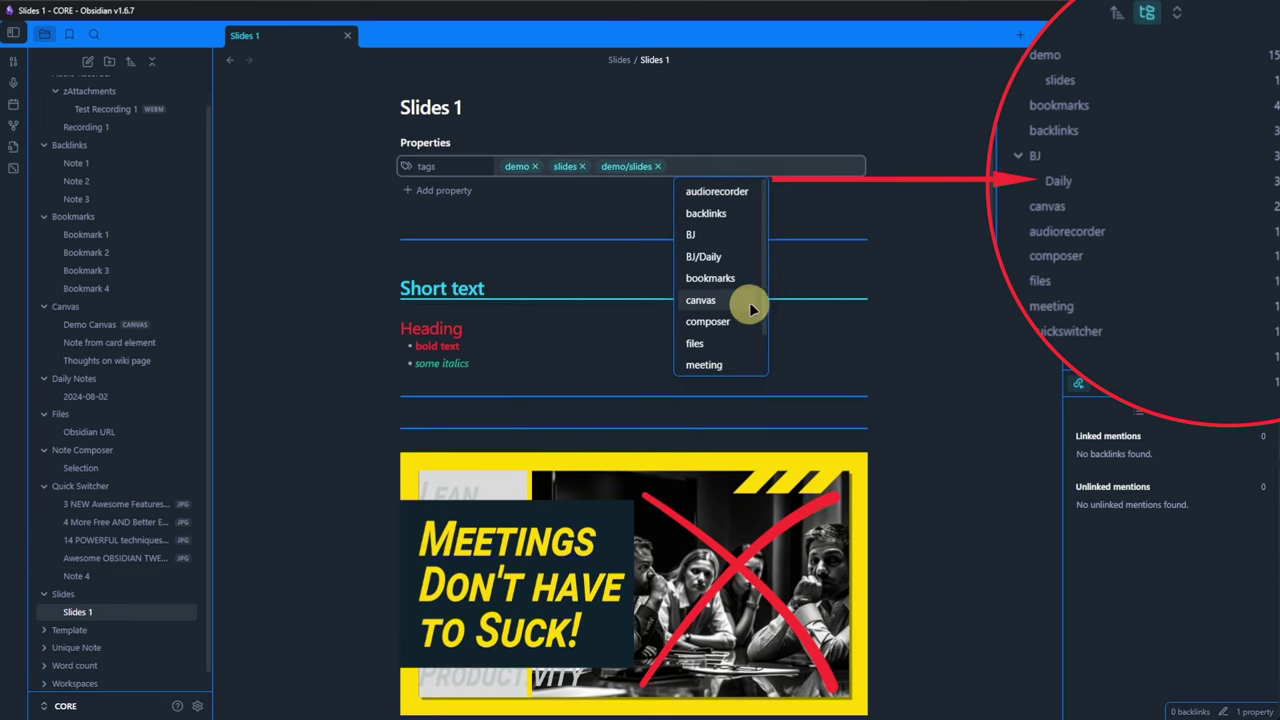
click(310, 364)
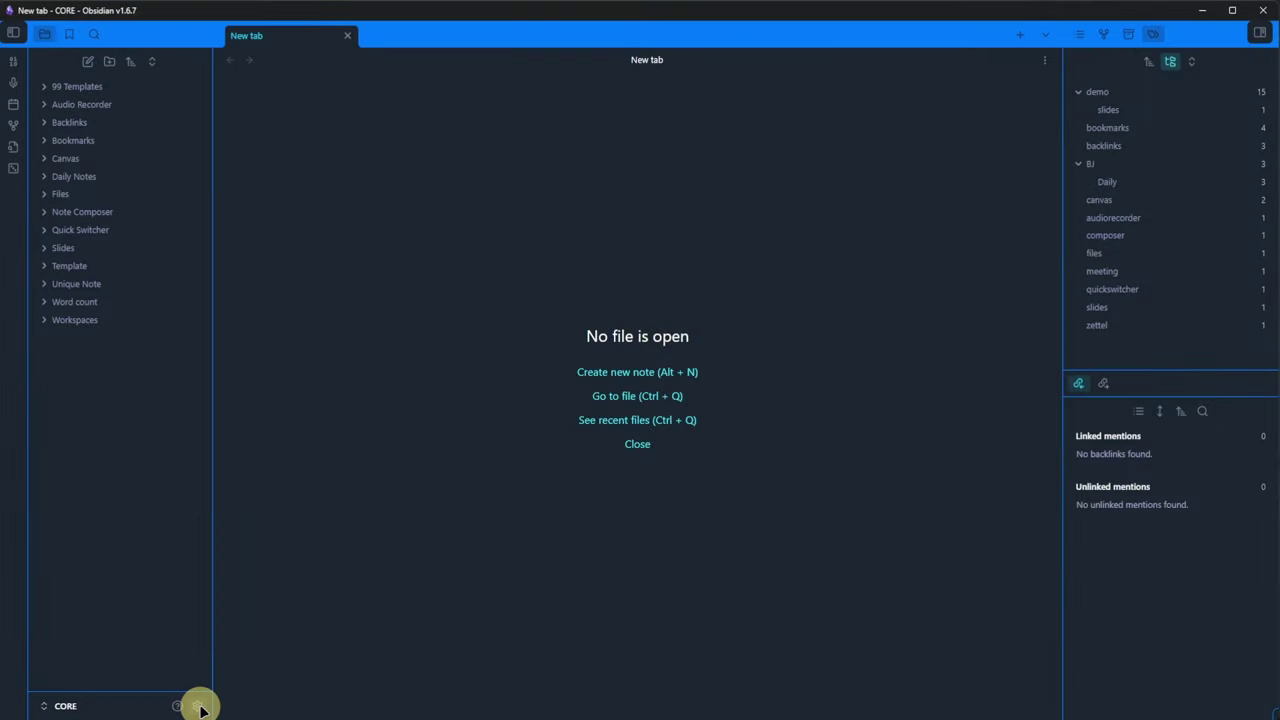
- Enable the Templates core plugin and open the date format reference from its options
click(197, 706)
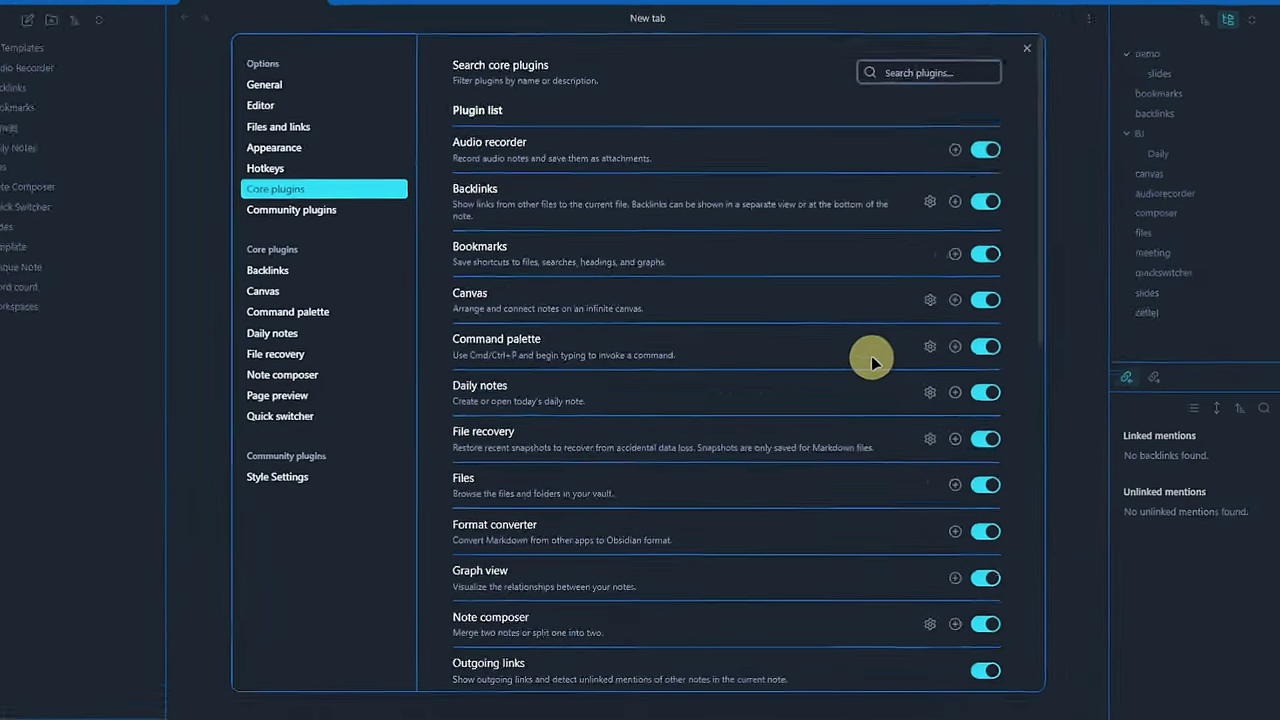
scroll(930, 410, down, 10)
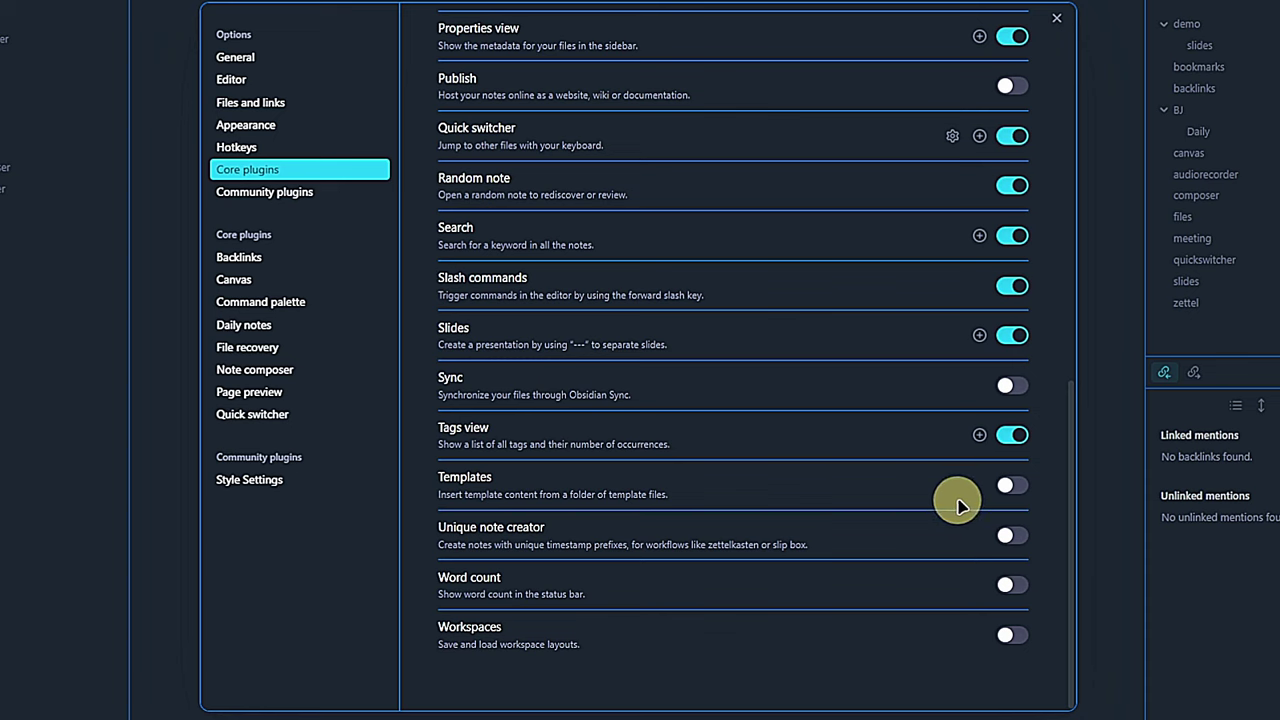
click(1010, 485)
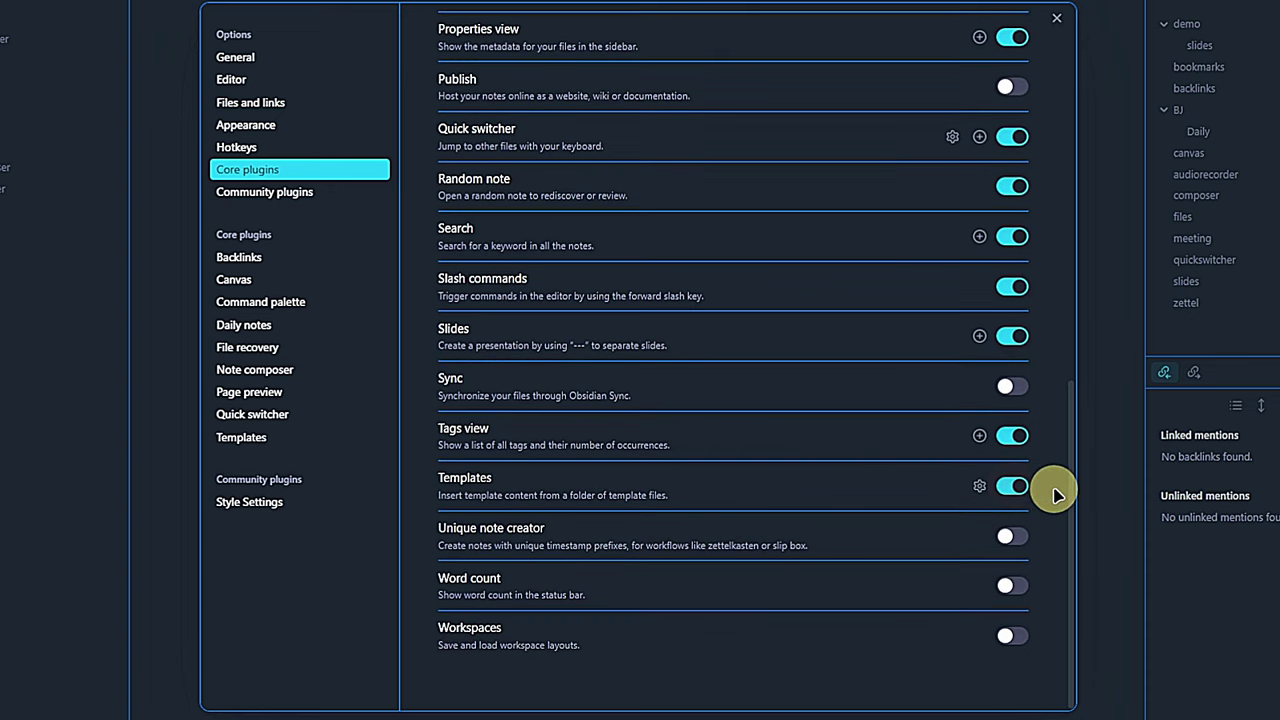
click(980, 486)
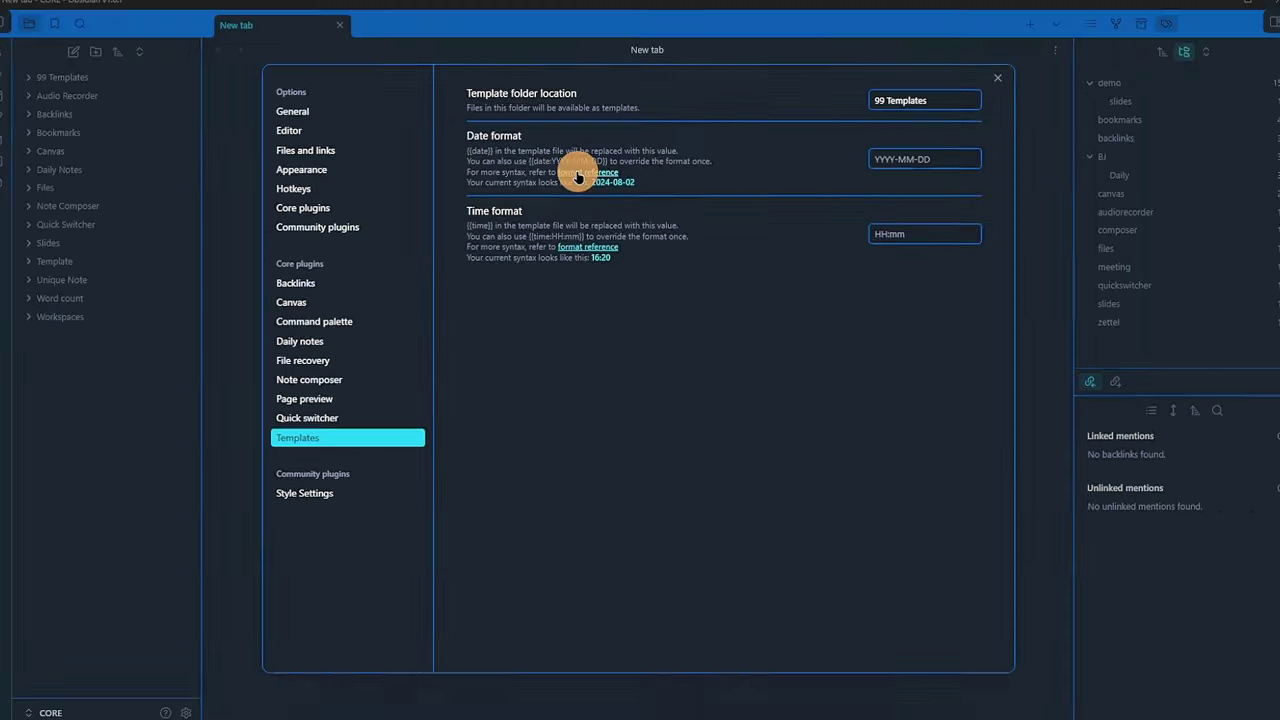
click(578, 176)
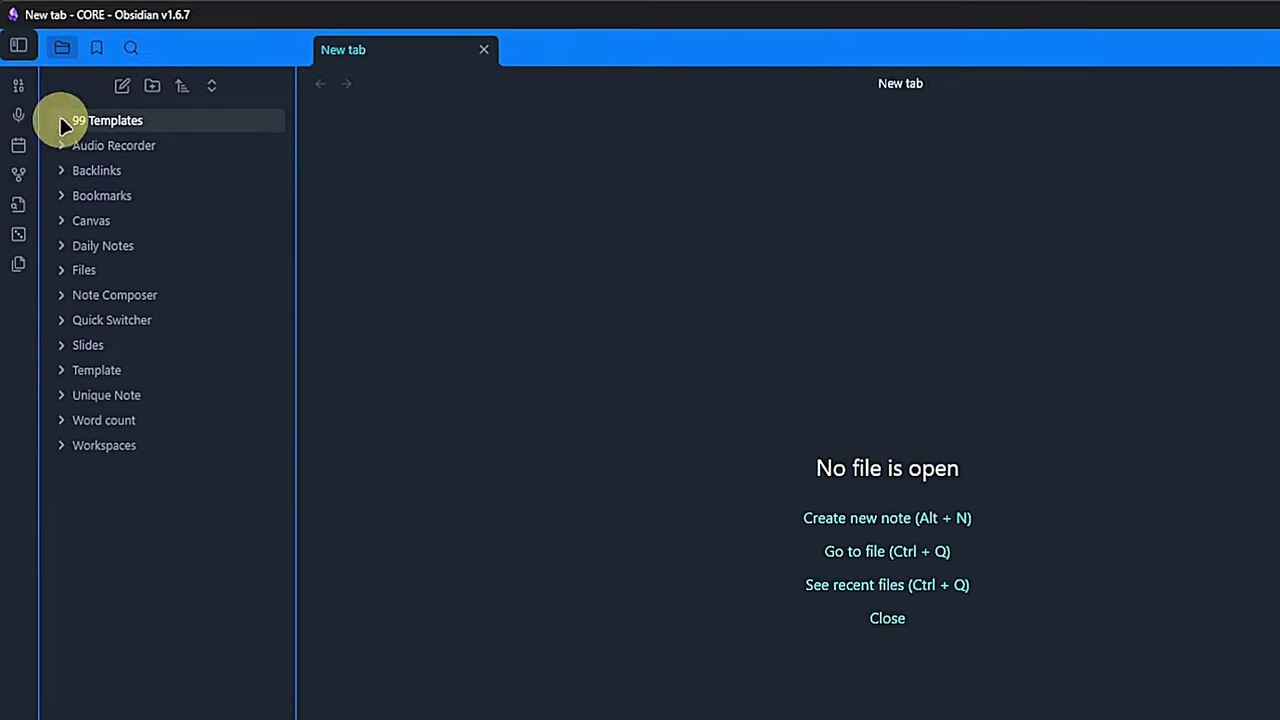
- Open TPL - Meeting in the 99 Templates folder and create a note named First Meeting in the Template folder
click(60, 121)
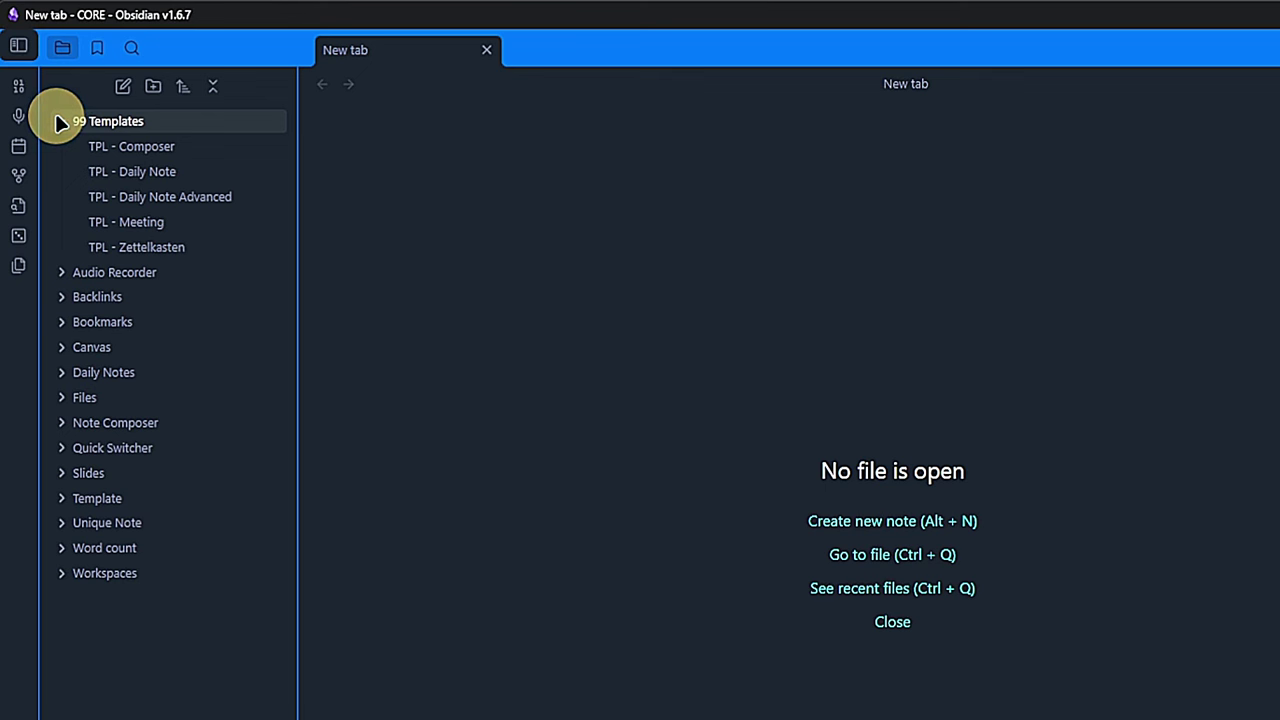
click(140, 222)
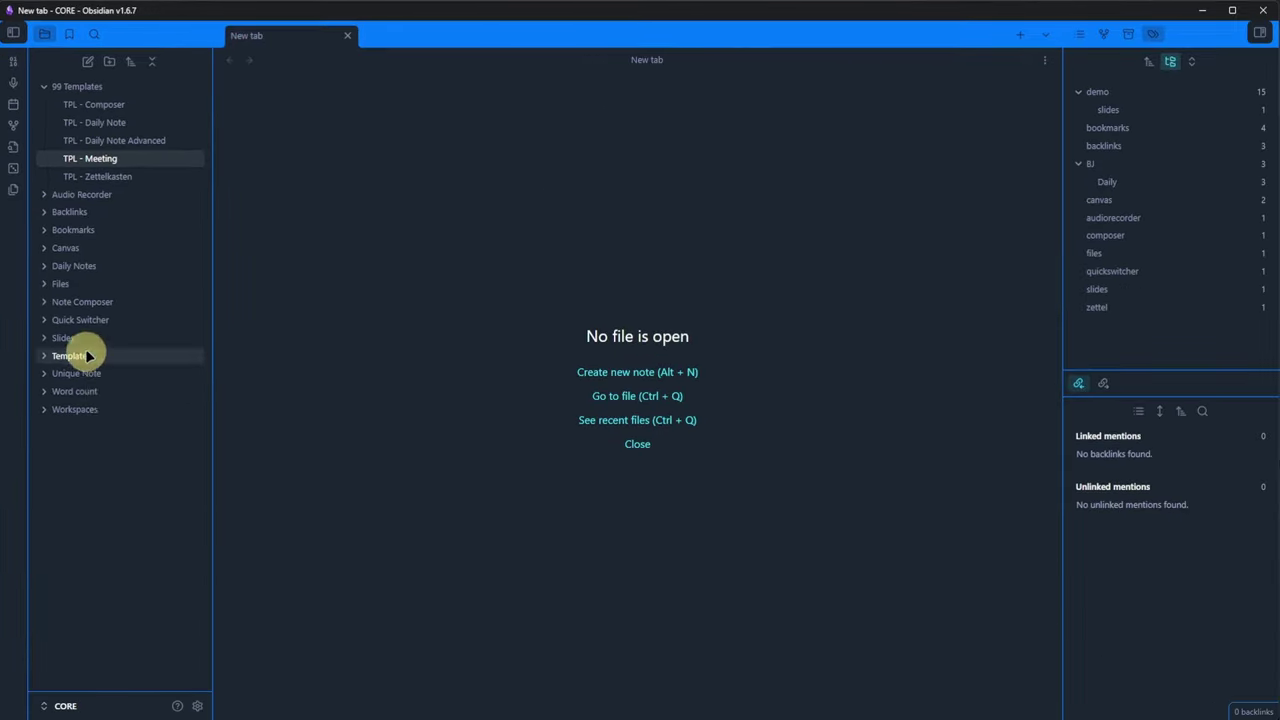
right_click(88, 356)
click(128, 367)
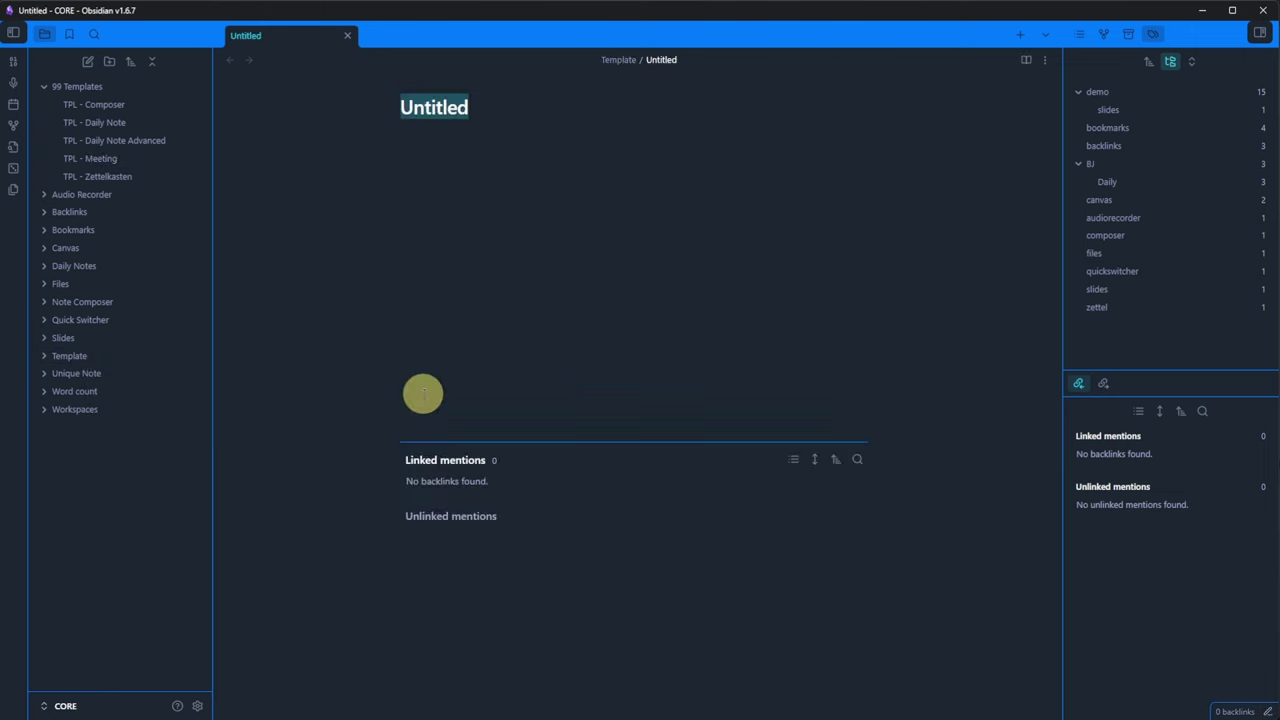
text(First Meeting)
key(Return)
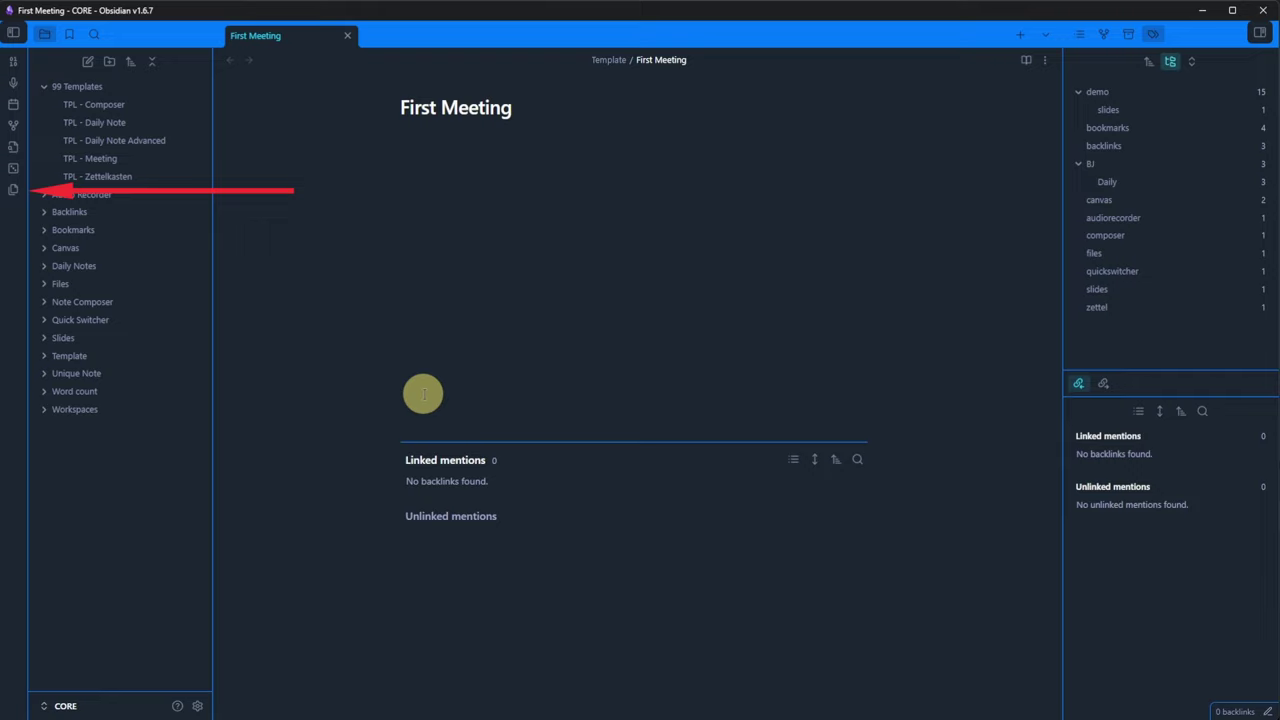
- Insert the TPL - Meeting template into the First Meeting note
key(ctrl+p)
text(inse)
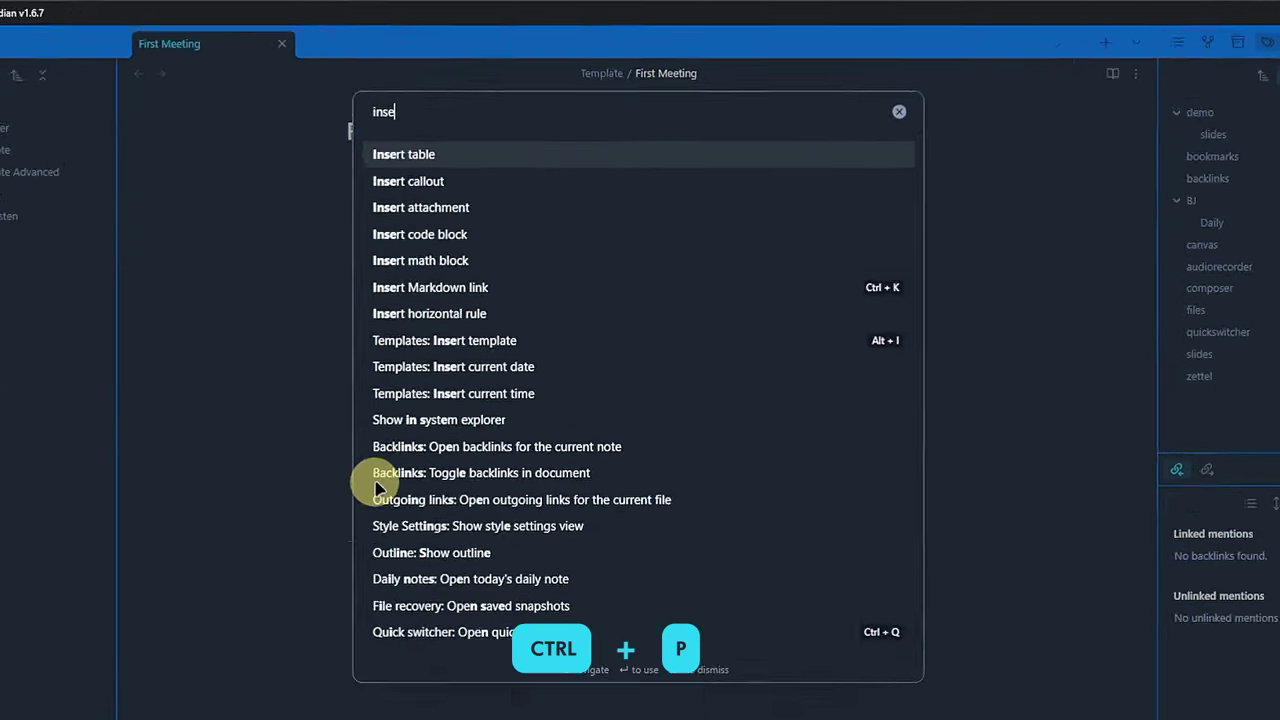
text(r temp)
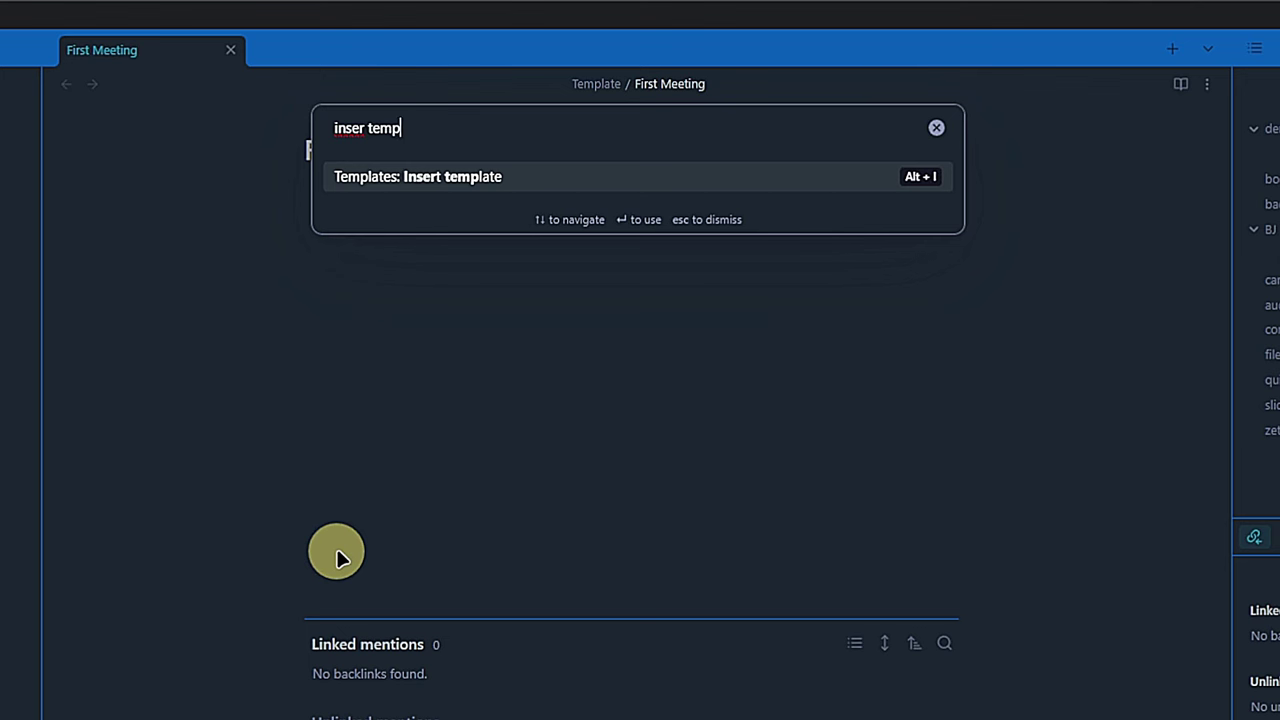
key(Return)
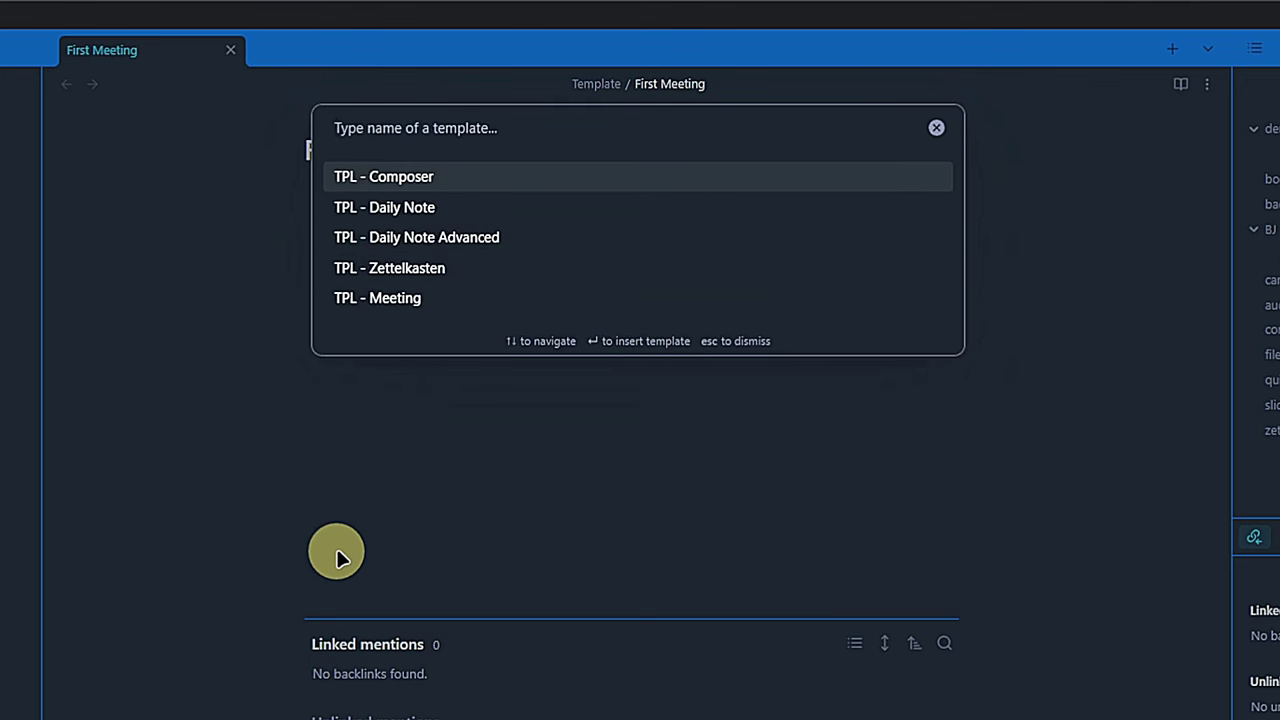
text(me)
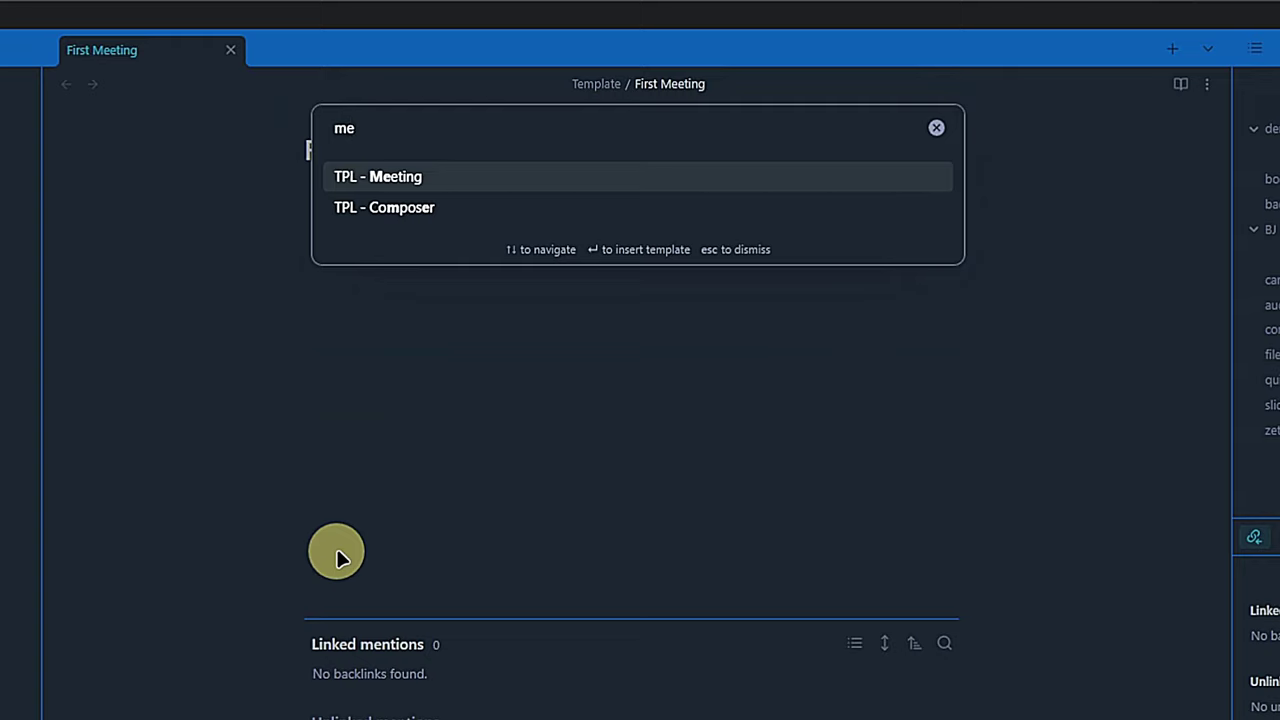
key(Return)
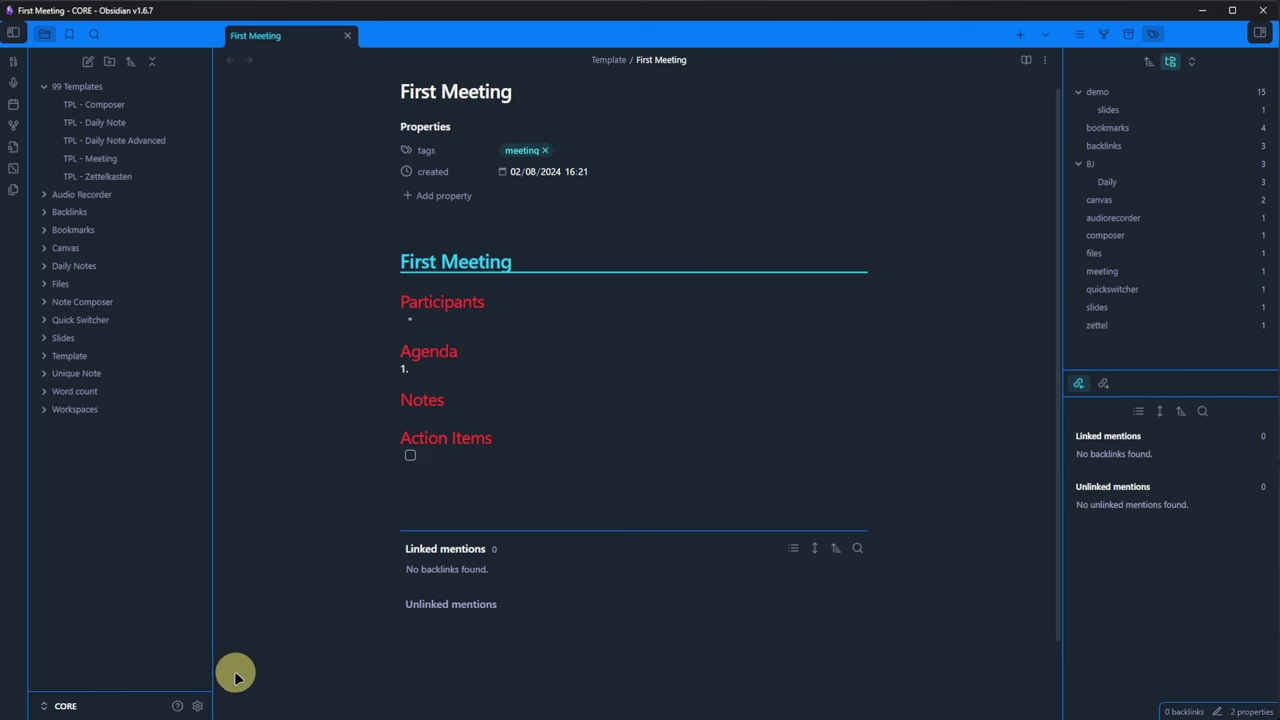
- Clear the hotkey of the Templates: Insert template command in the settings and assign Alt + I to it
click(197, 706)
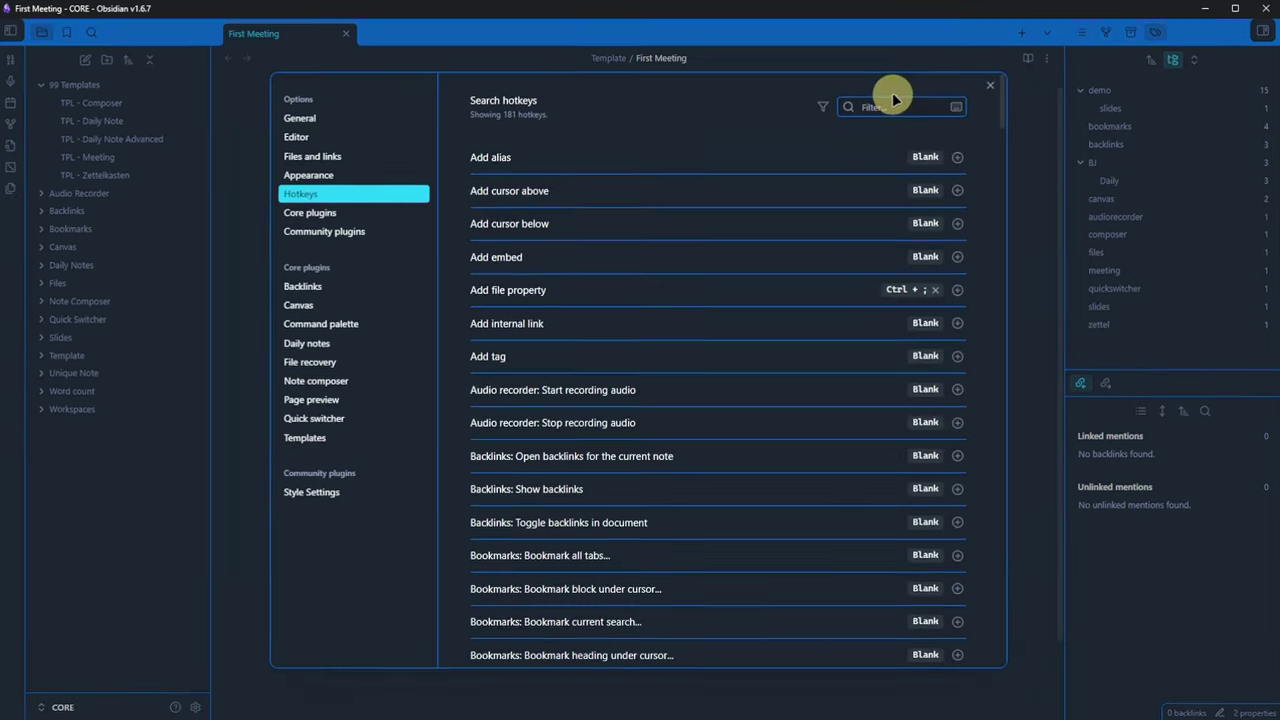
click(893, 100)
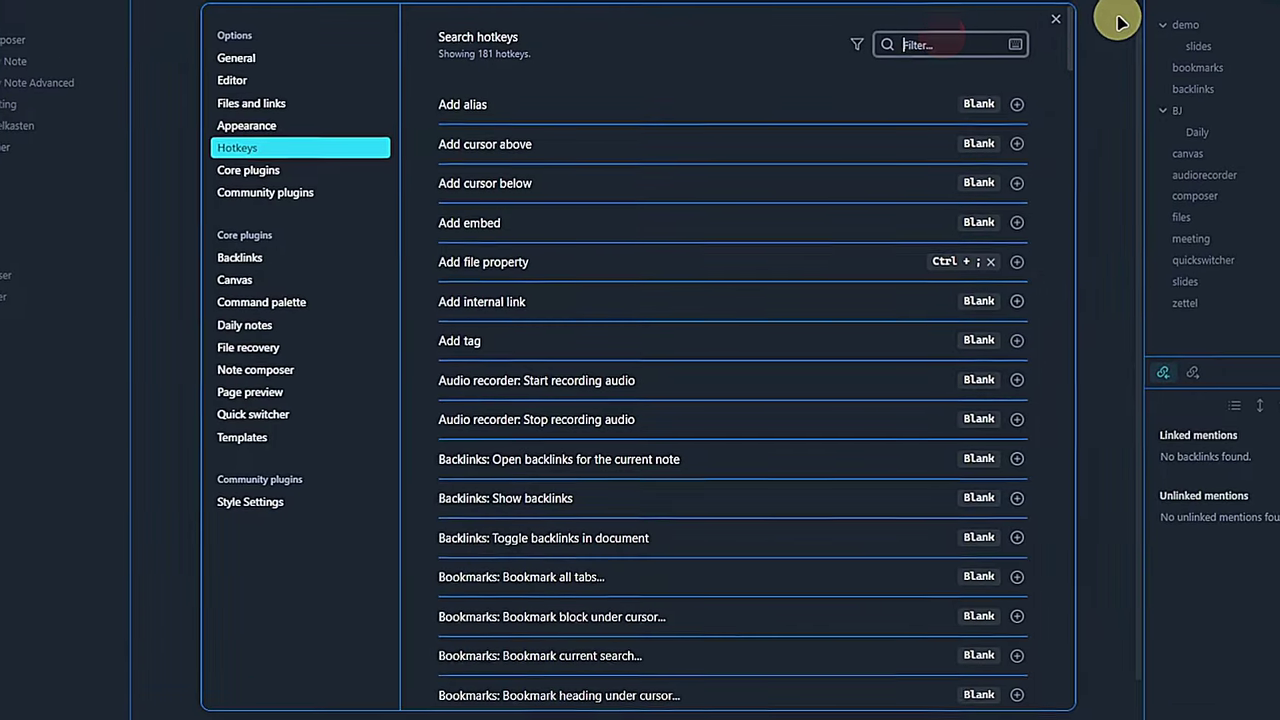
text(templ)
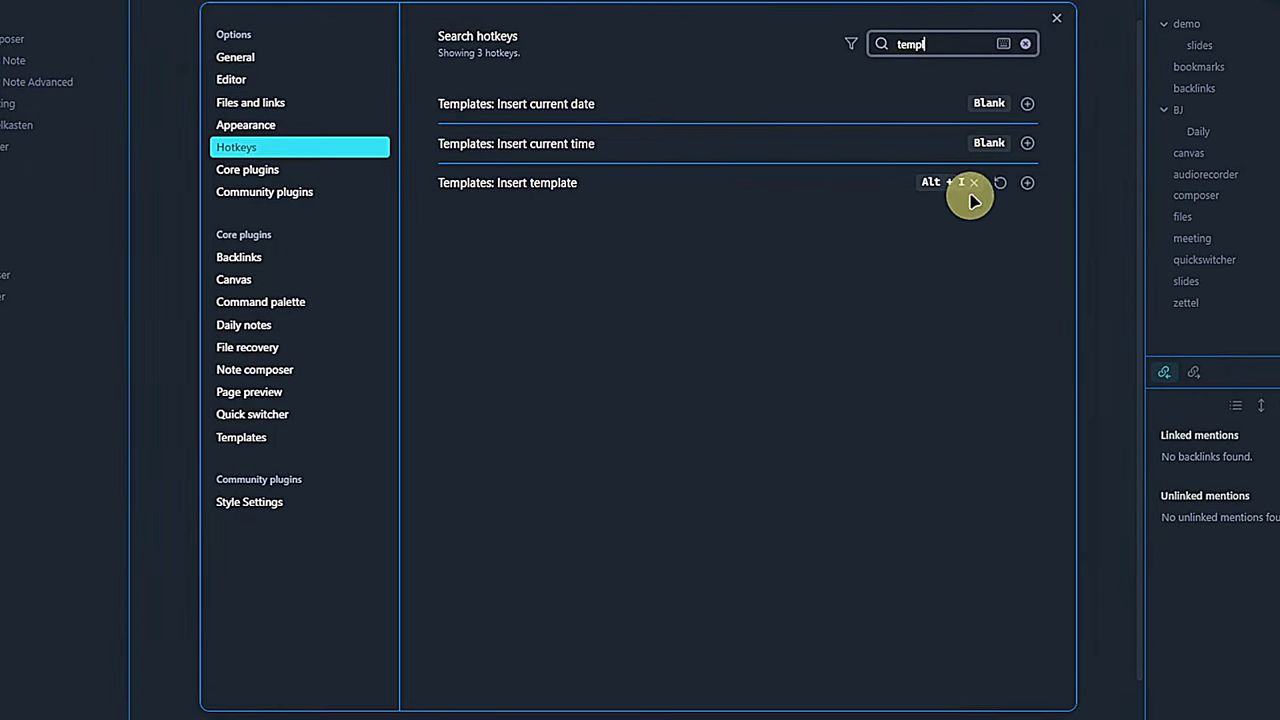
click(1000, 182)
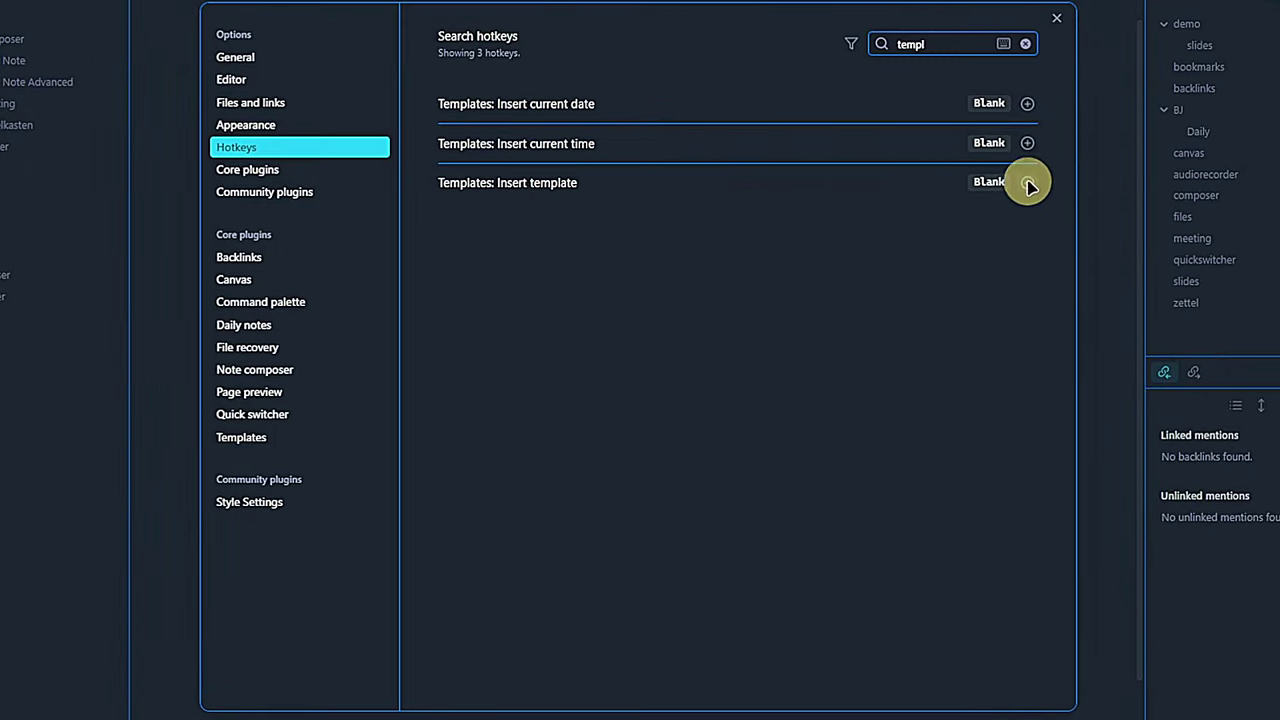
click(1027, 182)
key(alt+i)
- Clear the hotkey of the Create new note command and assign Alt + N to it
key(ctrl+a)
text(new n)
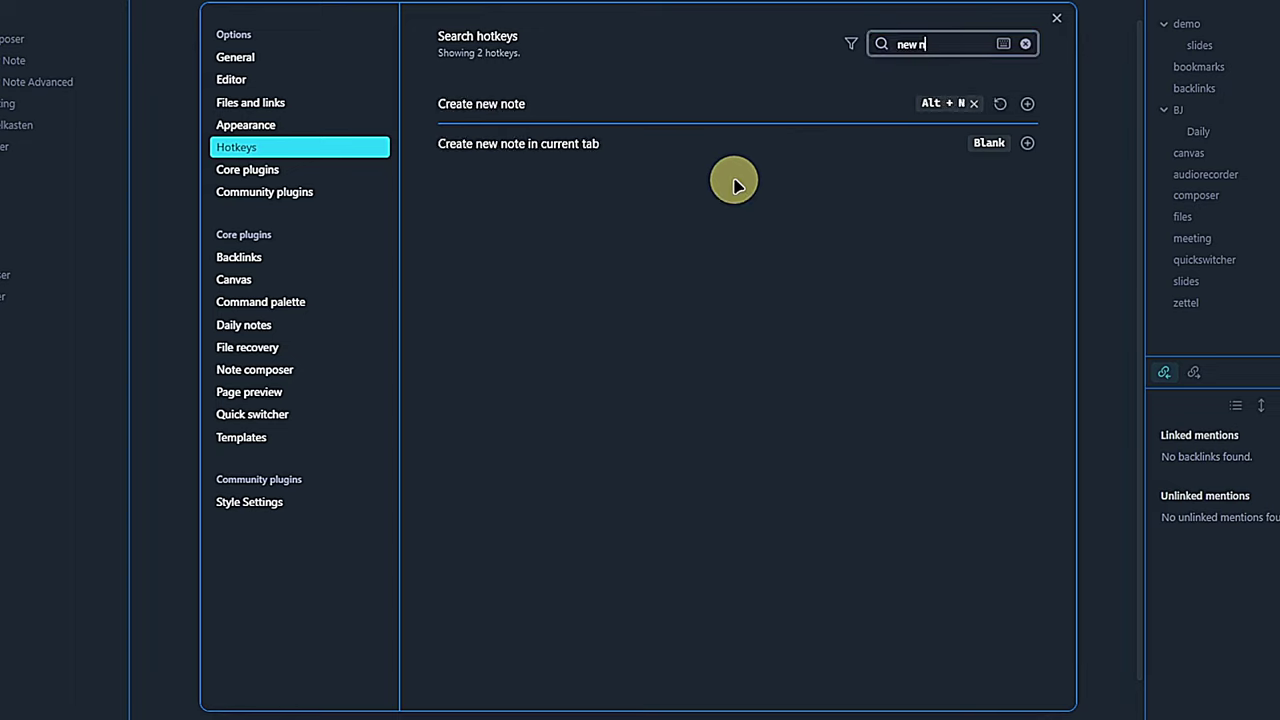
text(o)
click(1000, 103)
click(1000, 103)
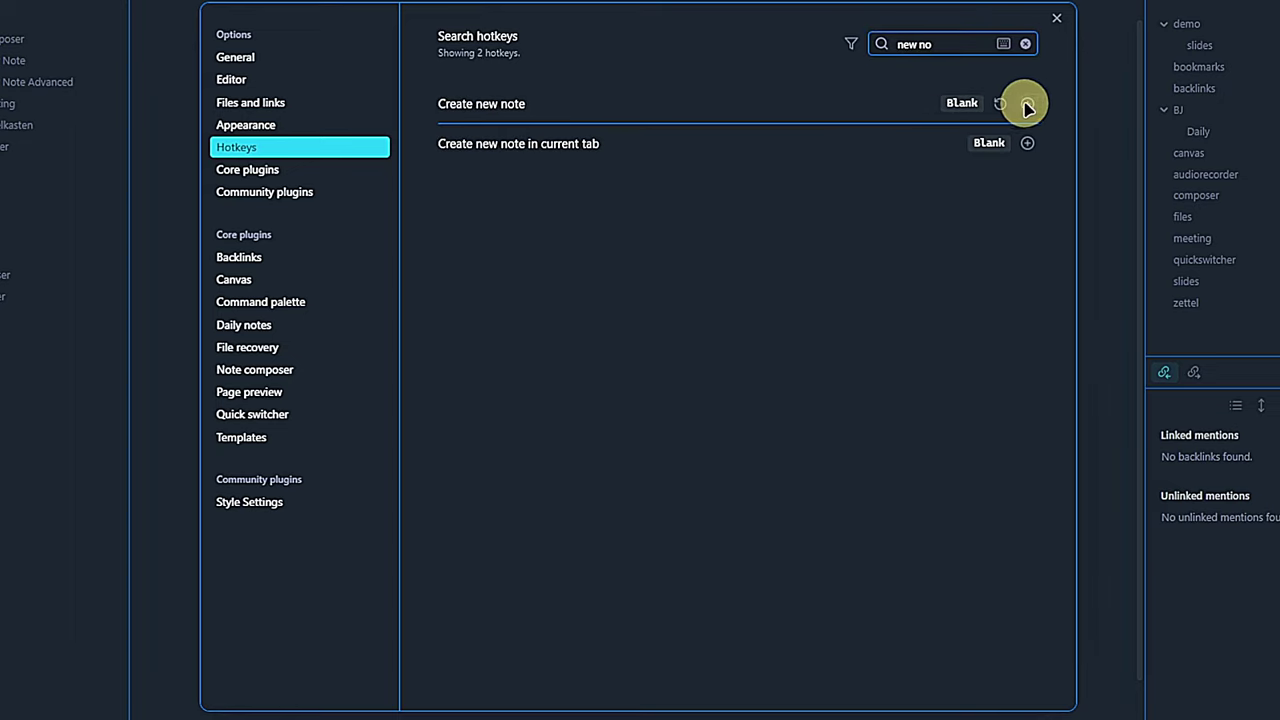
click(1027, 103)
key(alt+n)
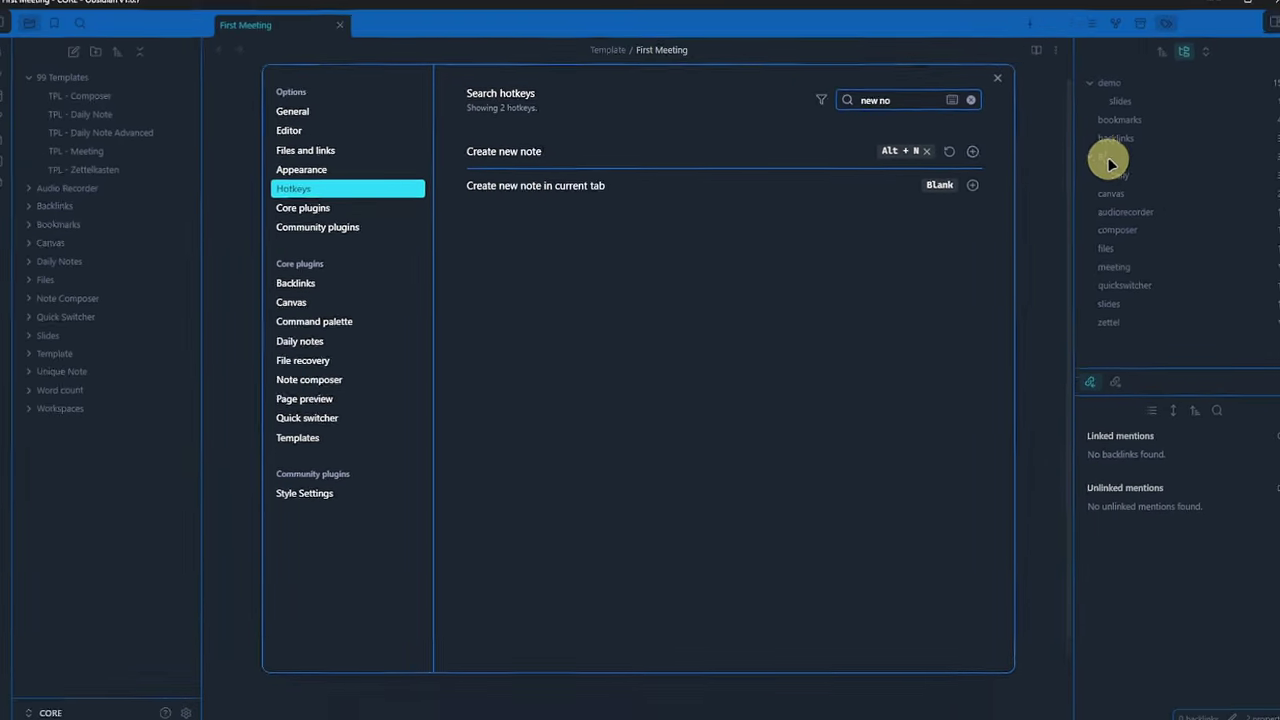
- Close the settings and create a new note named Second Meeting
key(Escape)
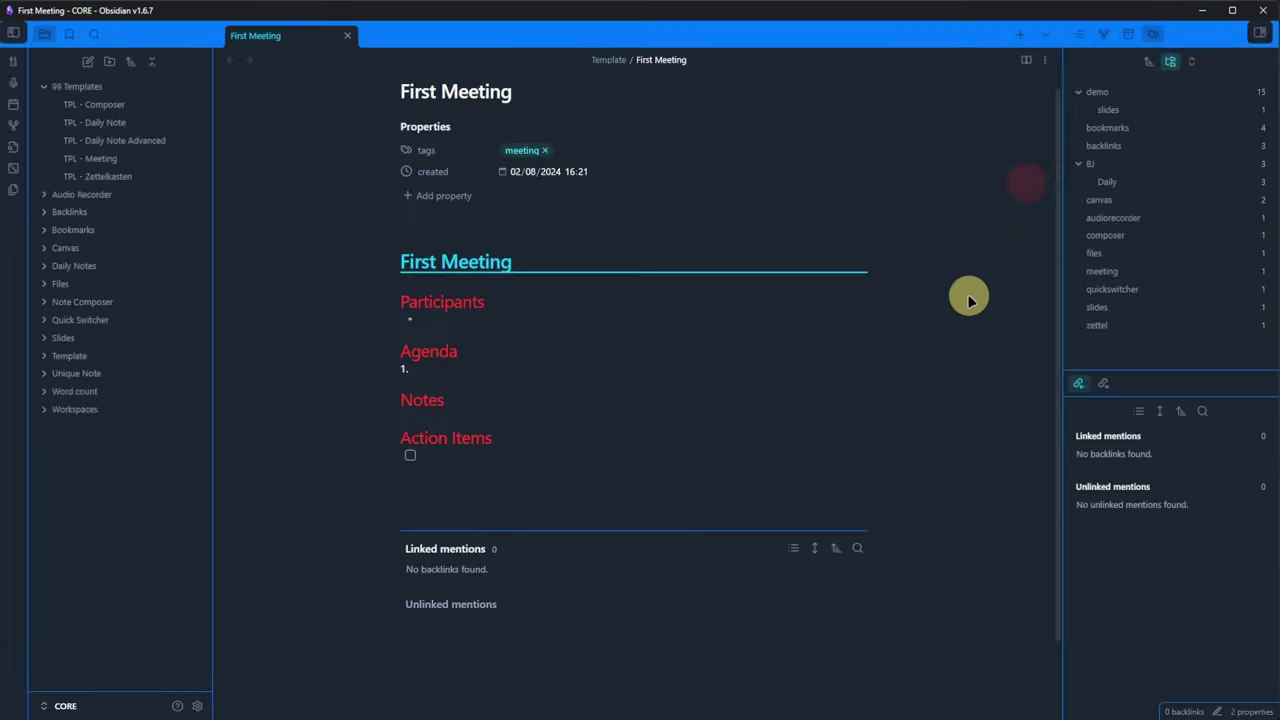
key(alt+n)
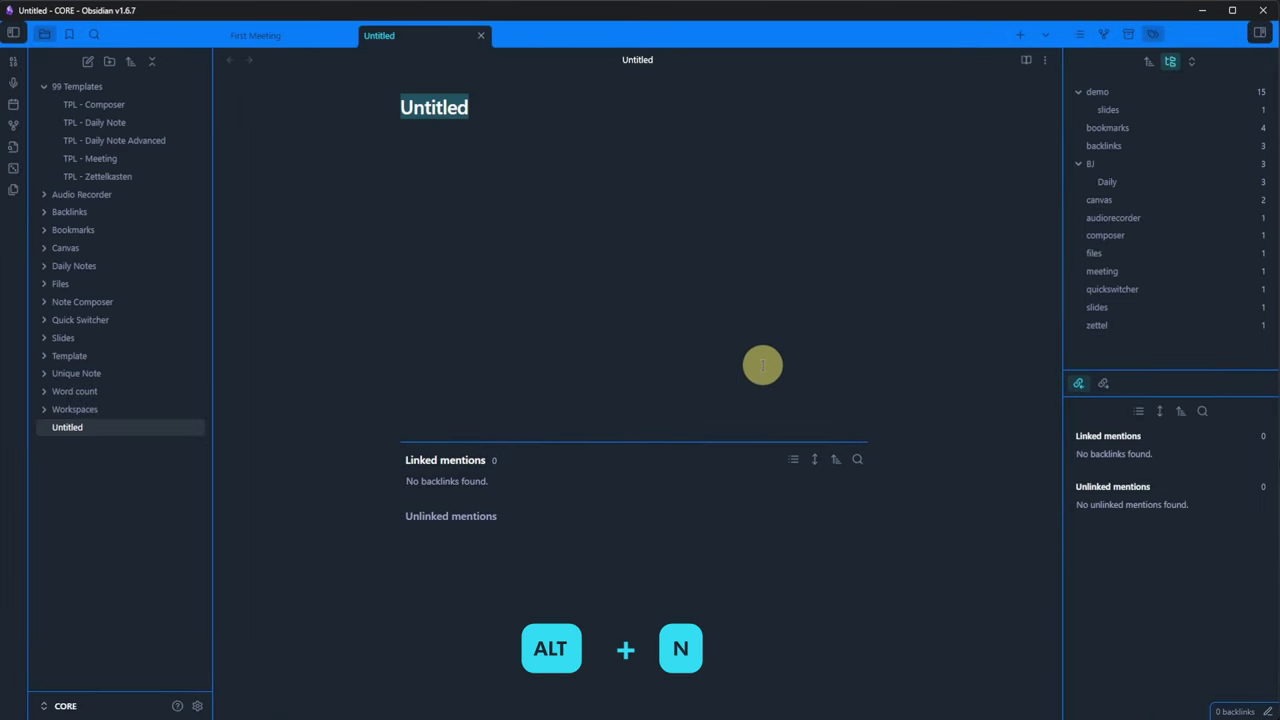
text(Second Meeting)
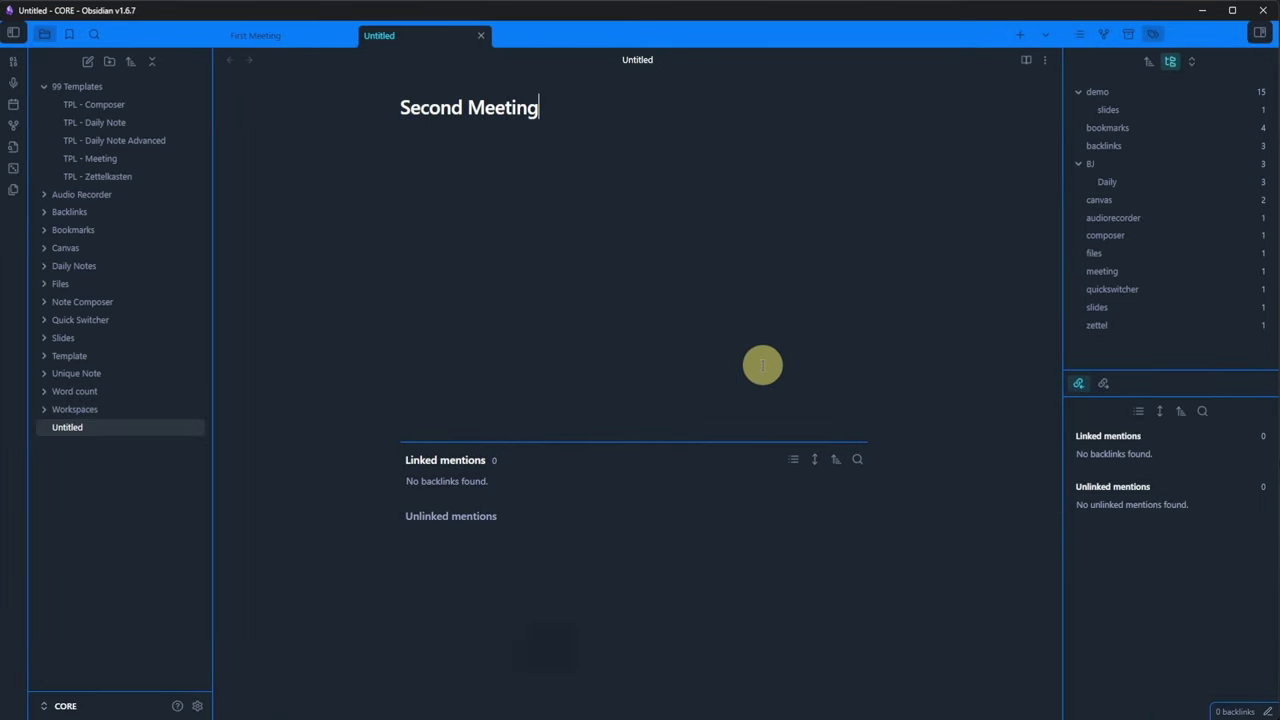
key(Return)
- Insert the TPL - Meeting template into the Second Meeting note
key(alt+i)
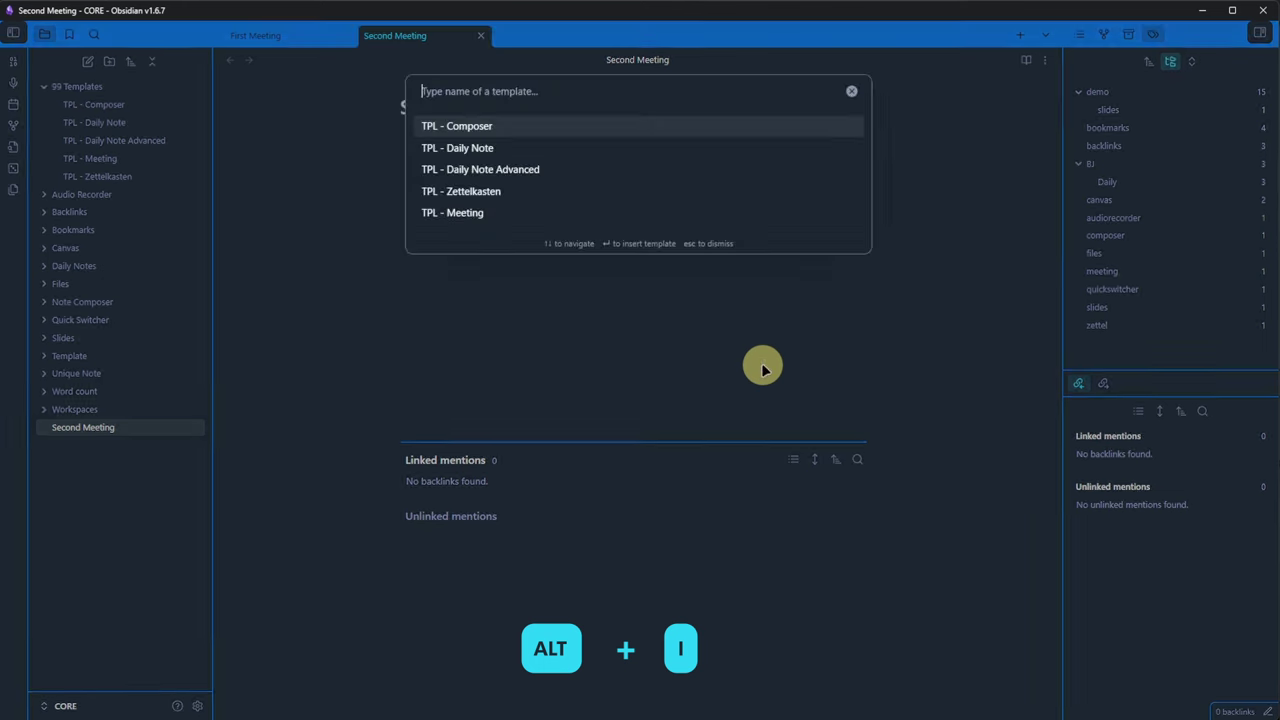
text(mee)
key(Return)
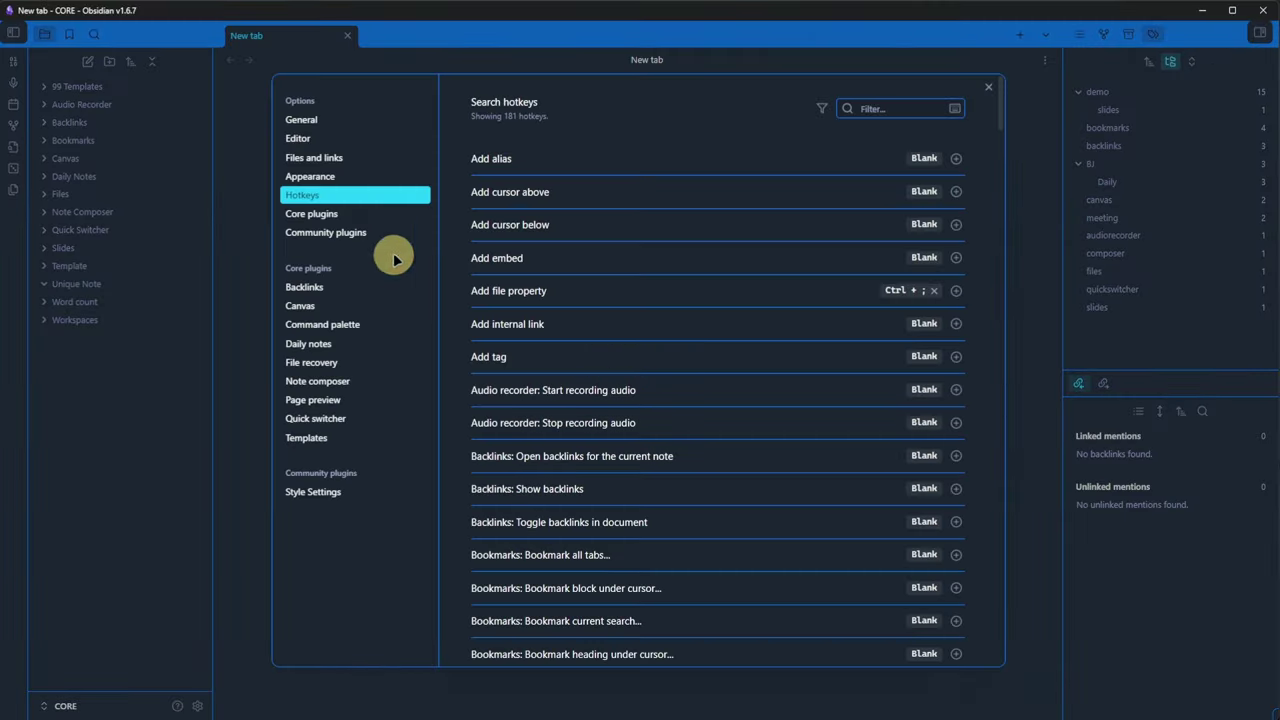
- Enable the Unique note creator core plugin and create a new unique note with it
click(311, 213)
scroll(832, 375, down, 10)
click(950, 521)
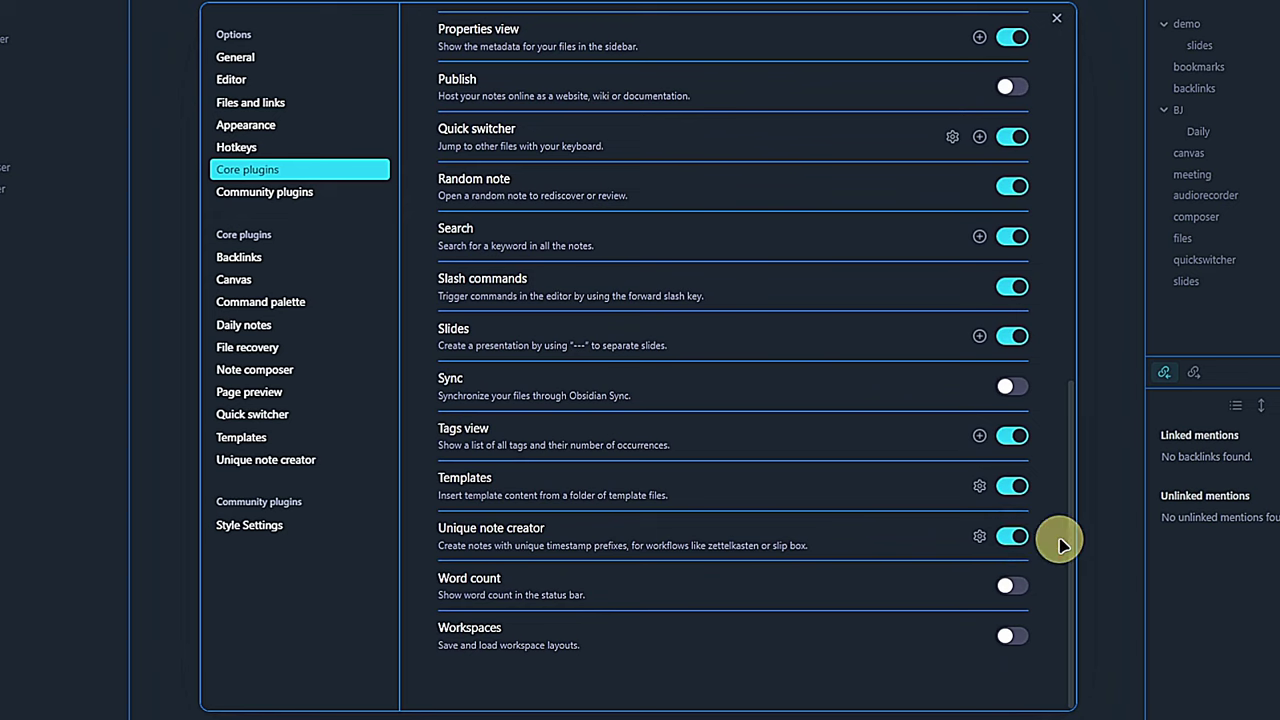
click(979, 536)
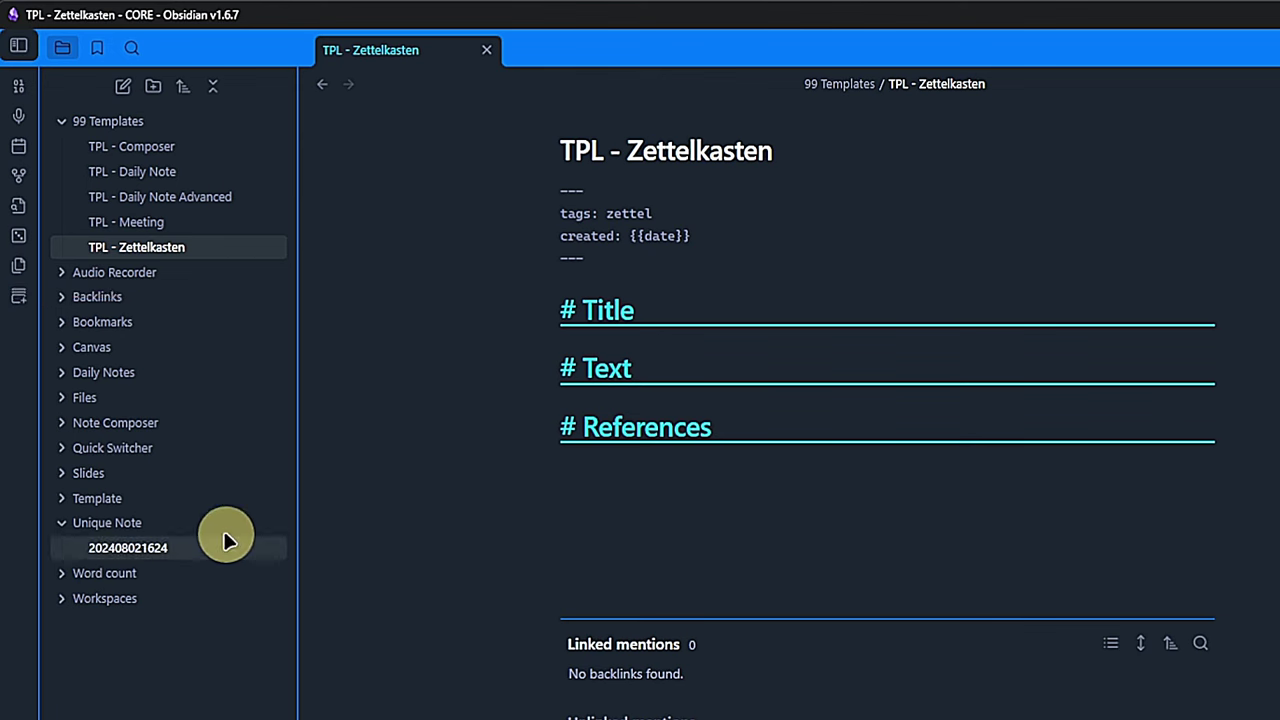
click(19, 297)
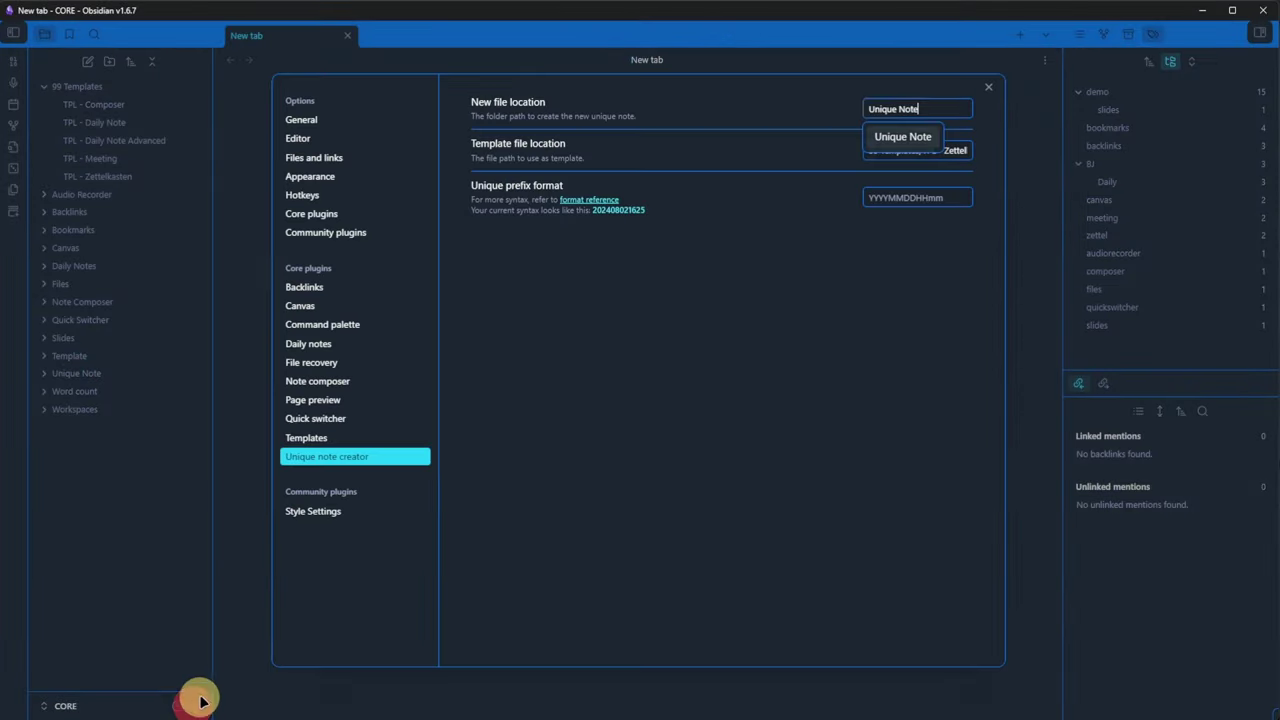
- Enable the Word count core plugin and select the paragraph under Heading 3 in the note to count its words
click(311, 213)
scroll(786, 302, down, 5)
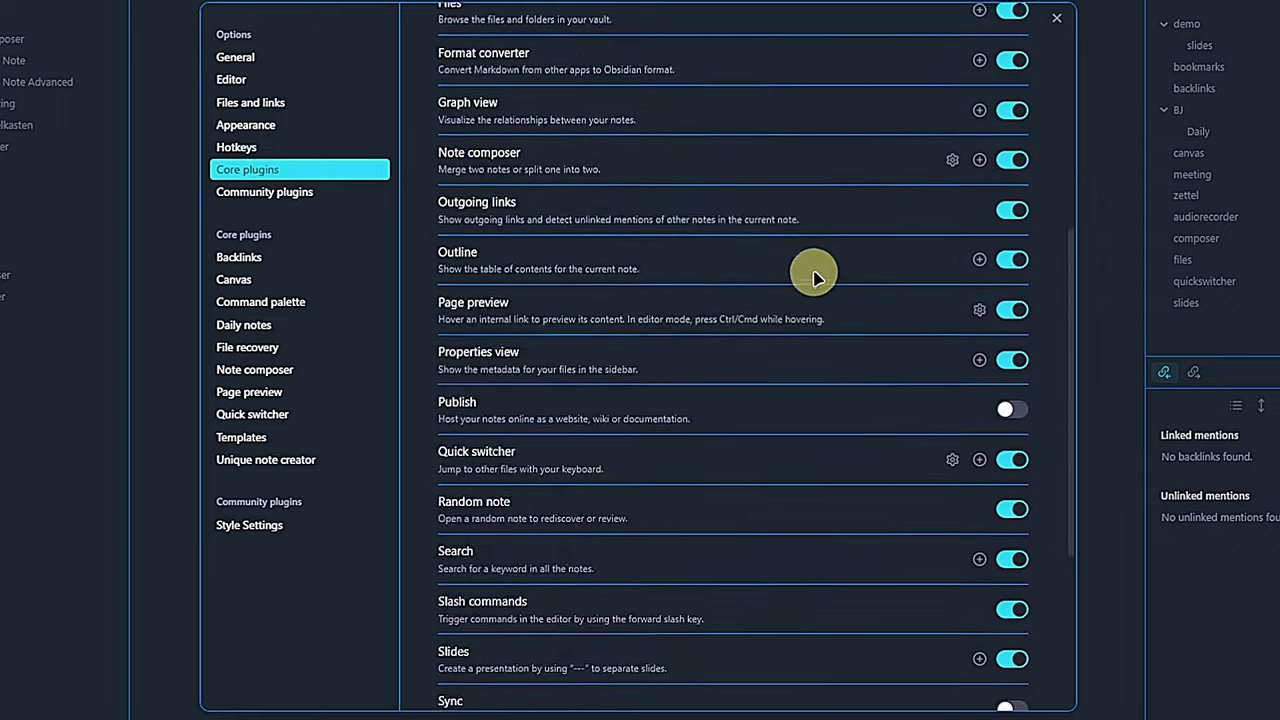
scroll(813, 275, down, 4)
click(1011, 585)
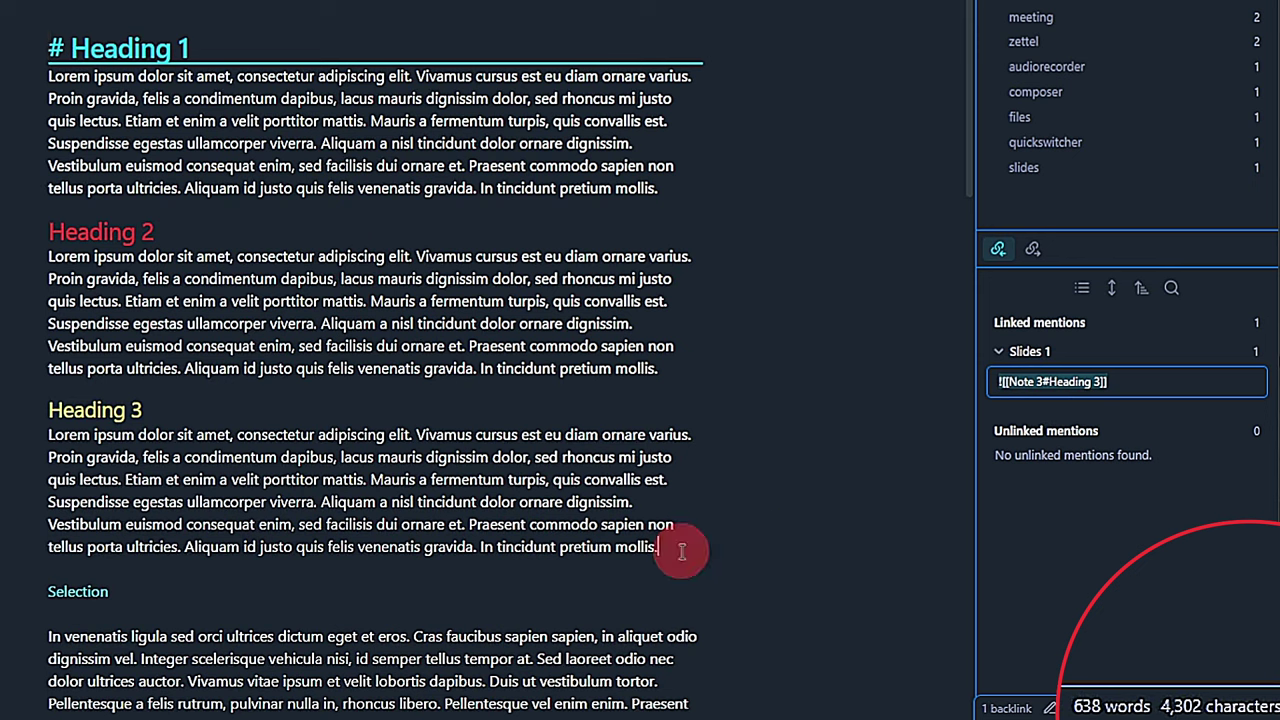
mouse_move(686, 551)
mouse_down()
mouse_move(35, 455)
mouse_move(28, 434)
mouse_up()
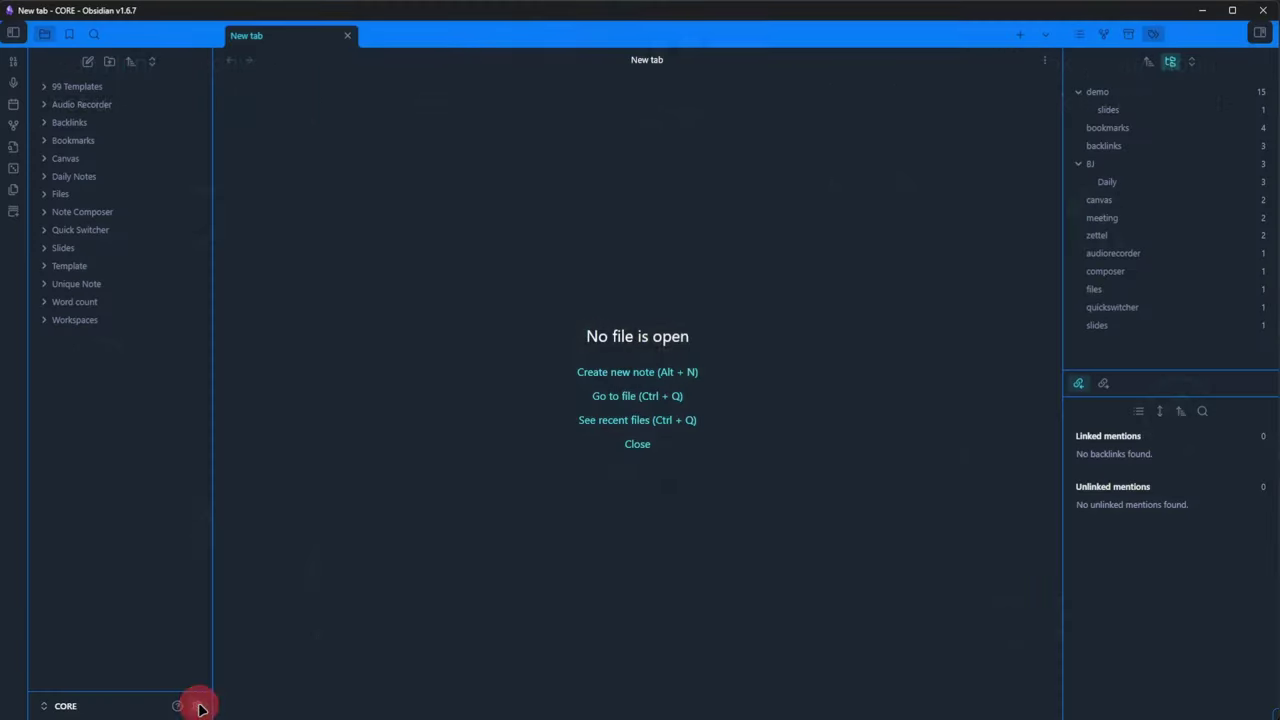
- Enable the Workspaces core plugin and close the settings
click(199, 706)
scroll(1008, 229, down, 5)
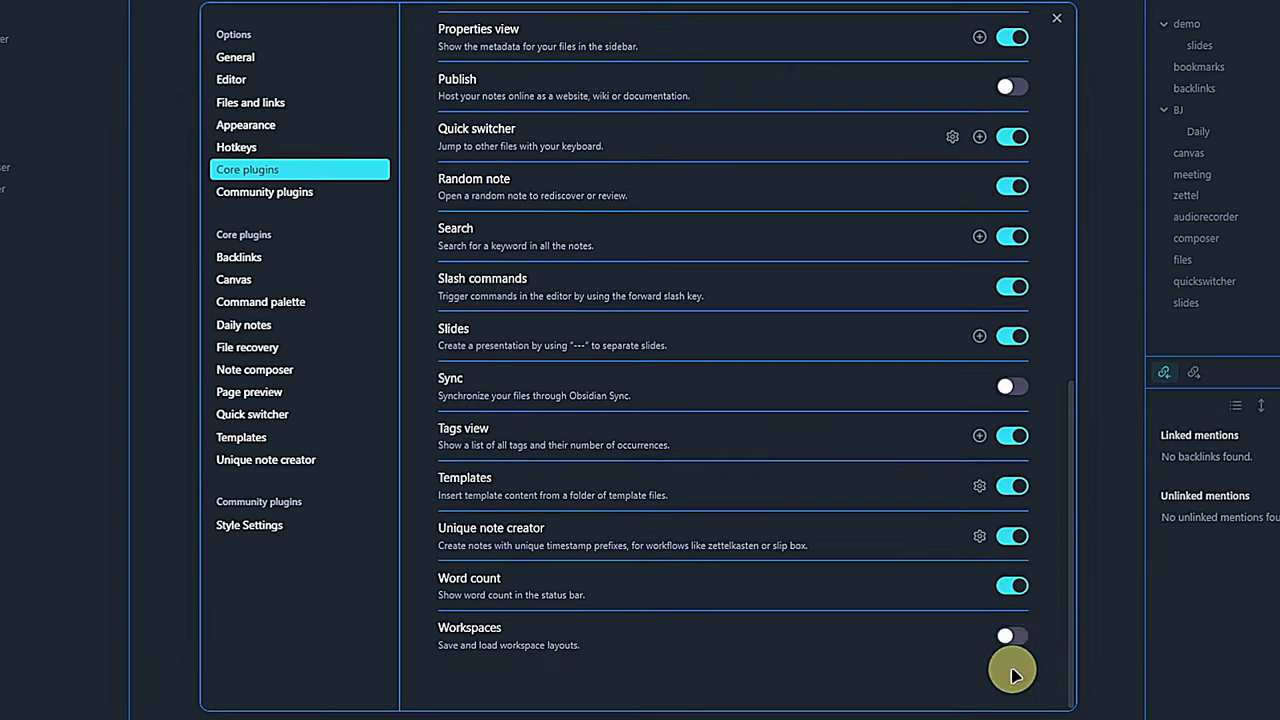
click(1012, 636)
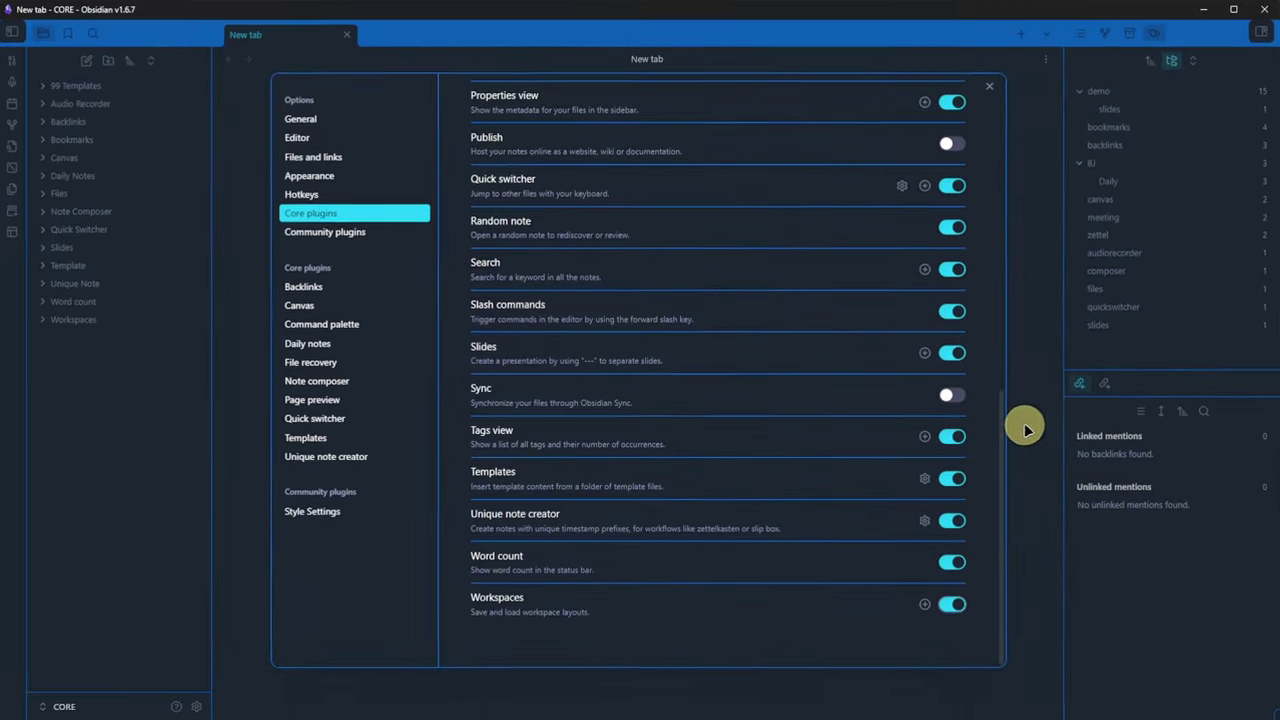
key(Escape)
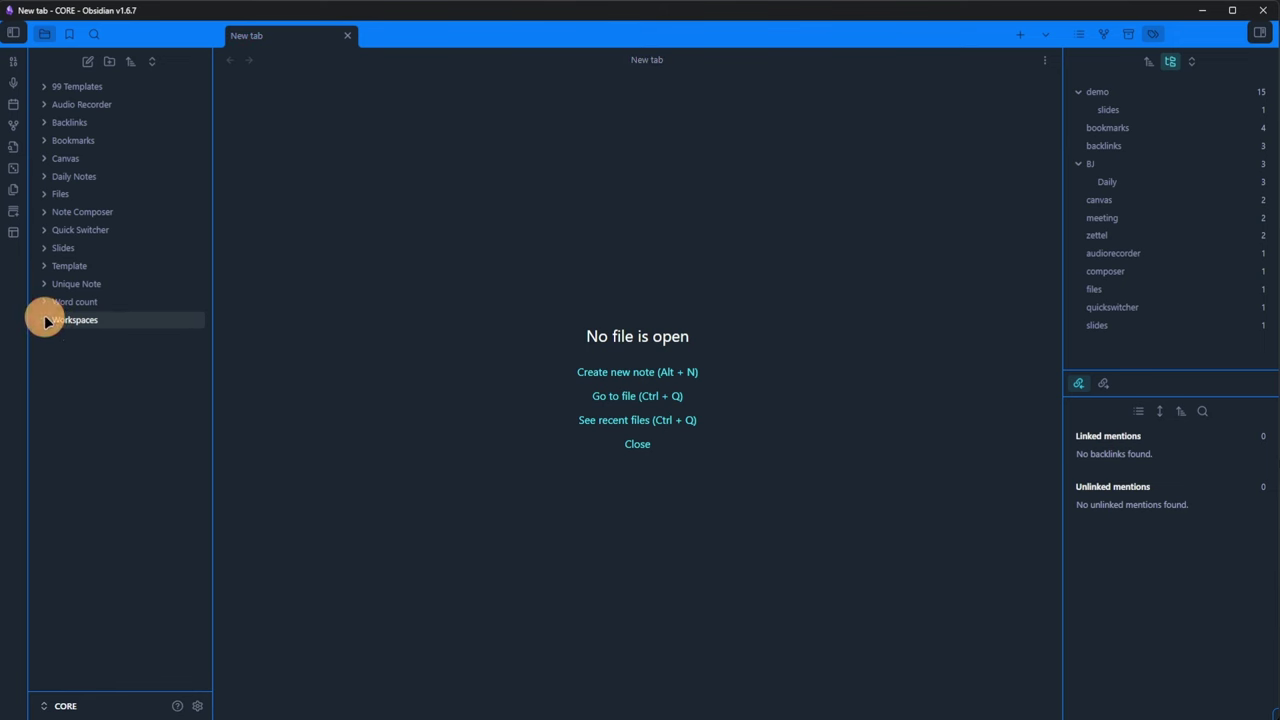
- Open the Default Workspace note and arrange the sidebar with the local graph in its own section and outgoing links shown below it
click(99, 356)
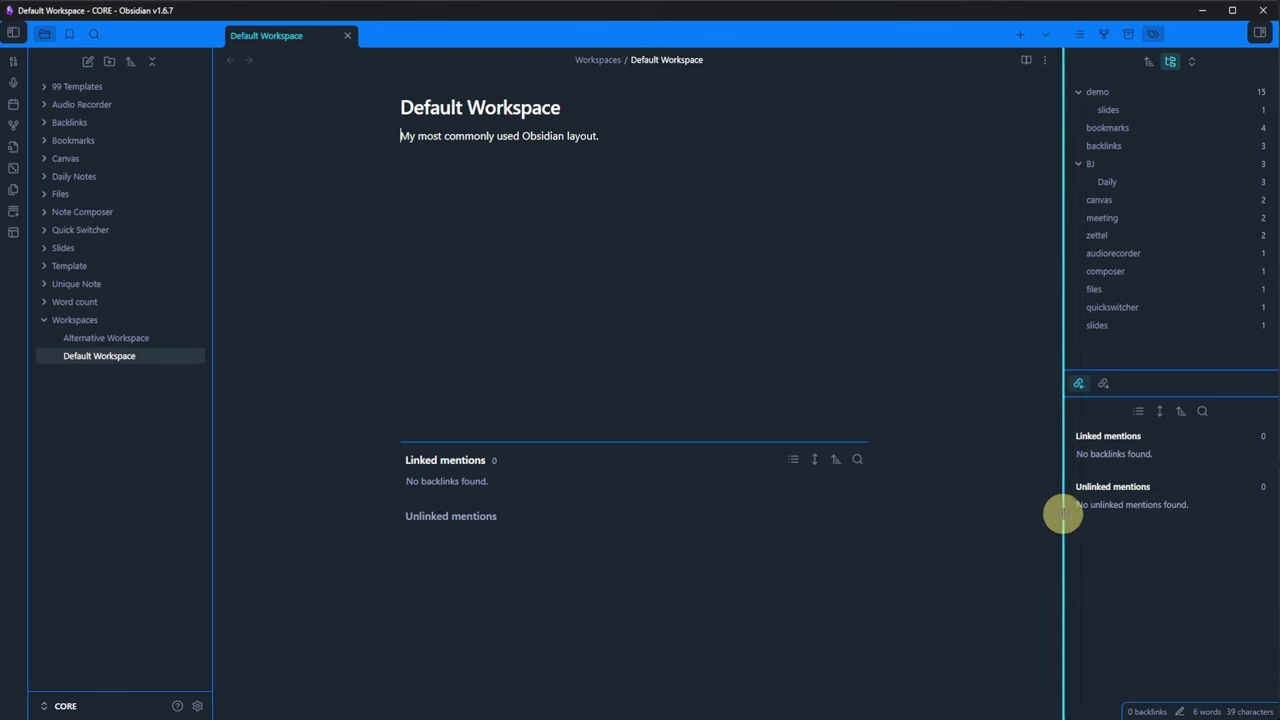
drag(1105, 34, 1148, 330)
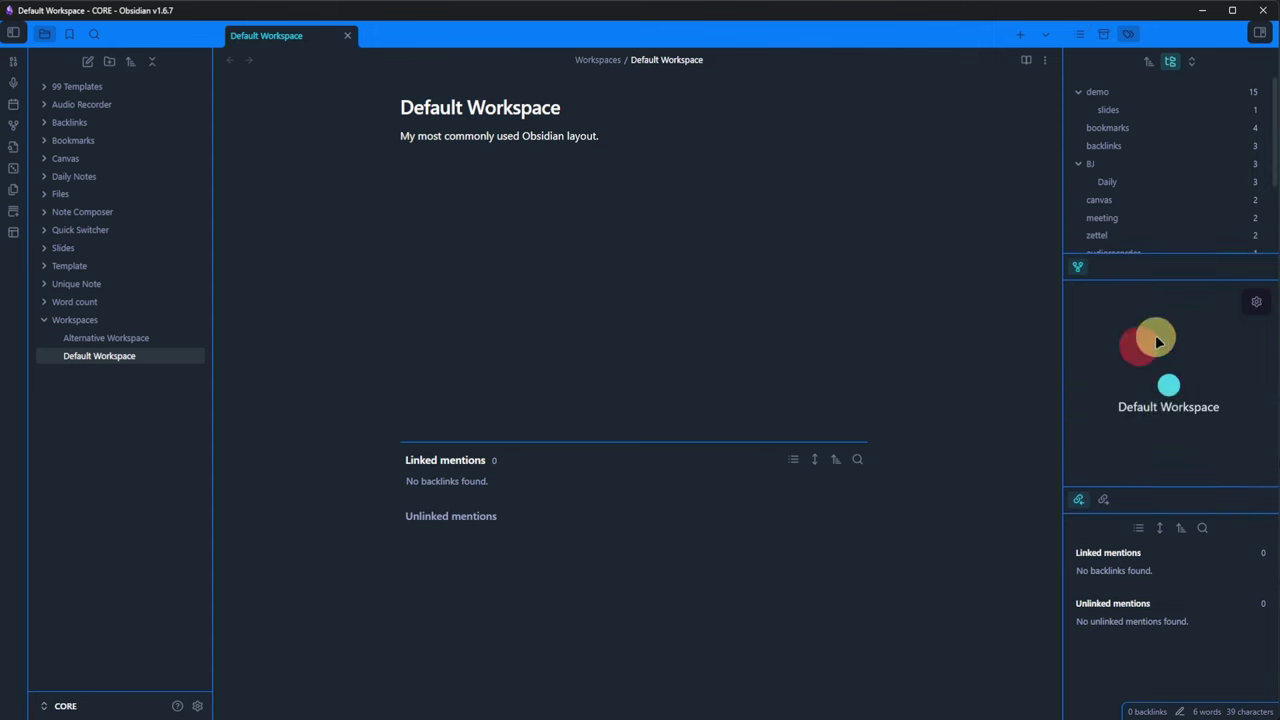
click(1085, 38)
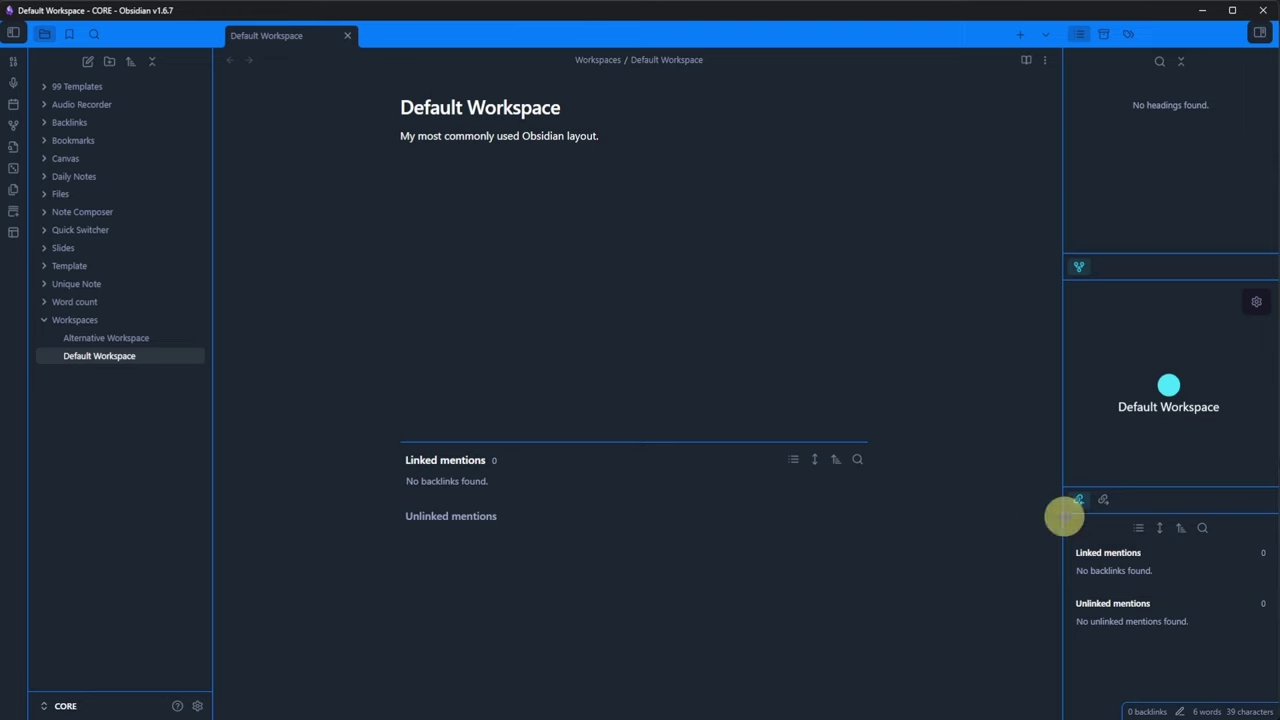
click(1103, 500)
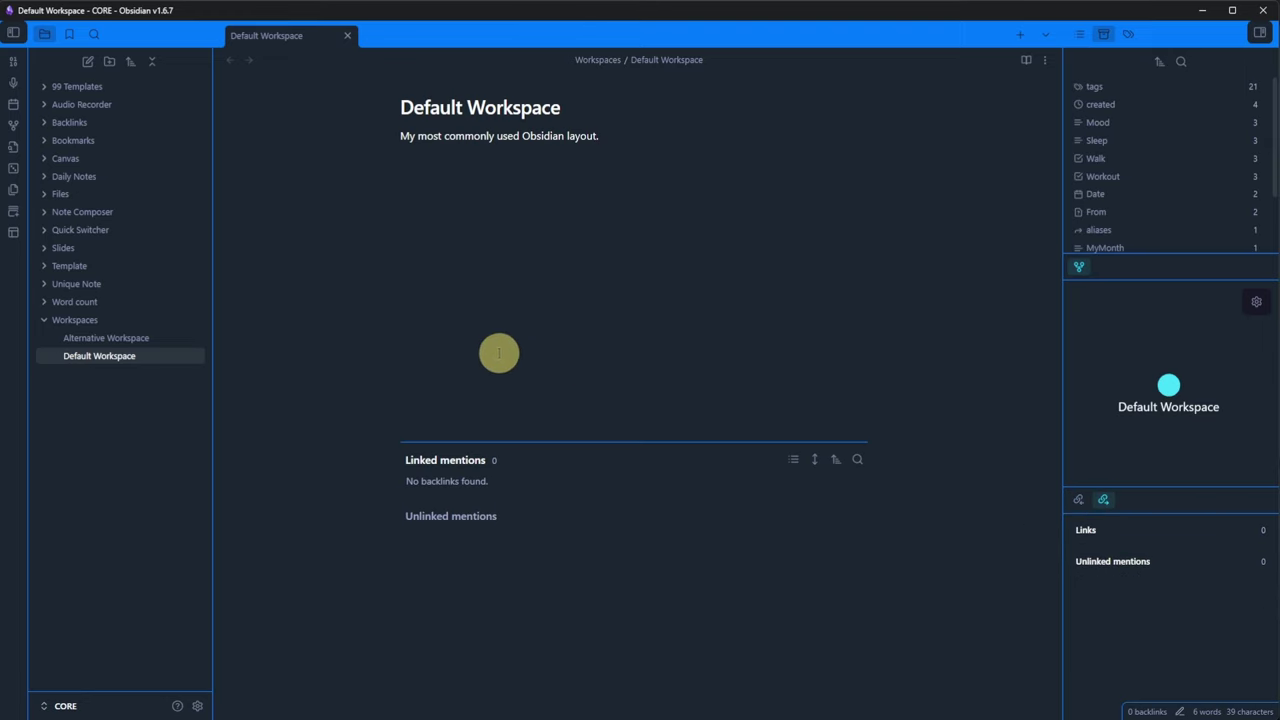
- Save the current workspace layout as Default and close the workspace layouts dialog
click(13, 231)
text(De)
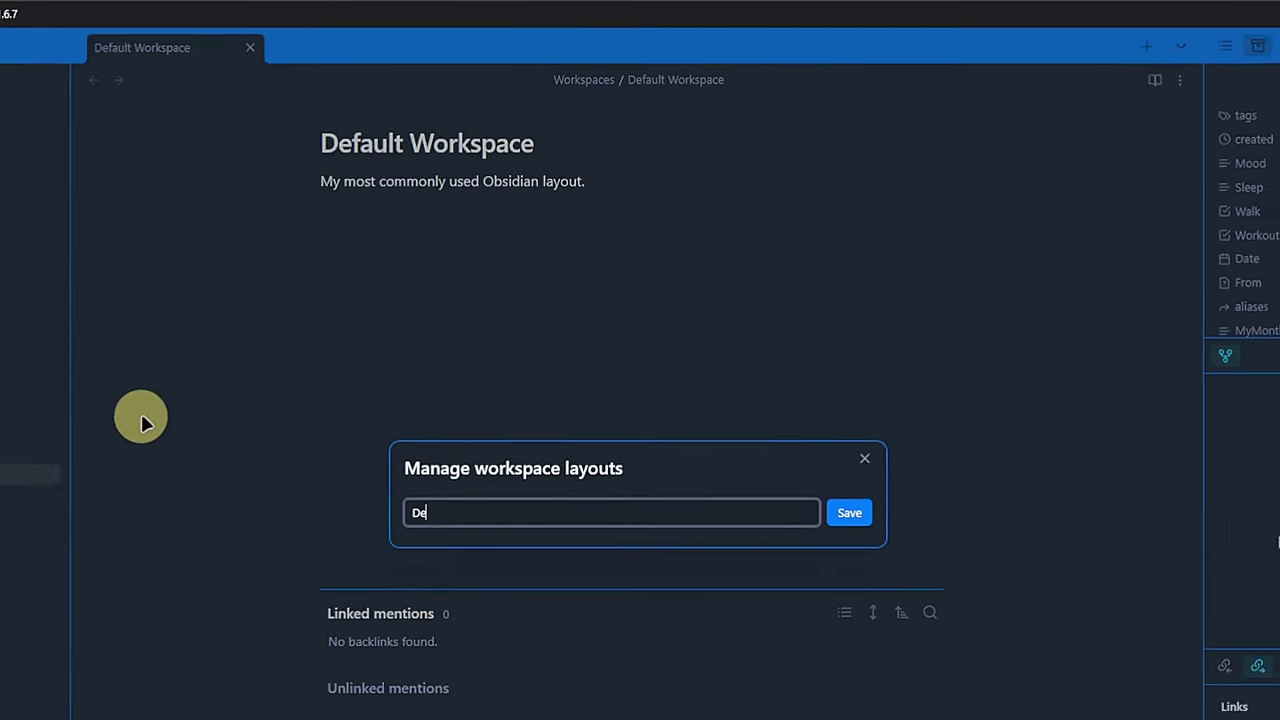
text(fault)
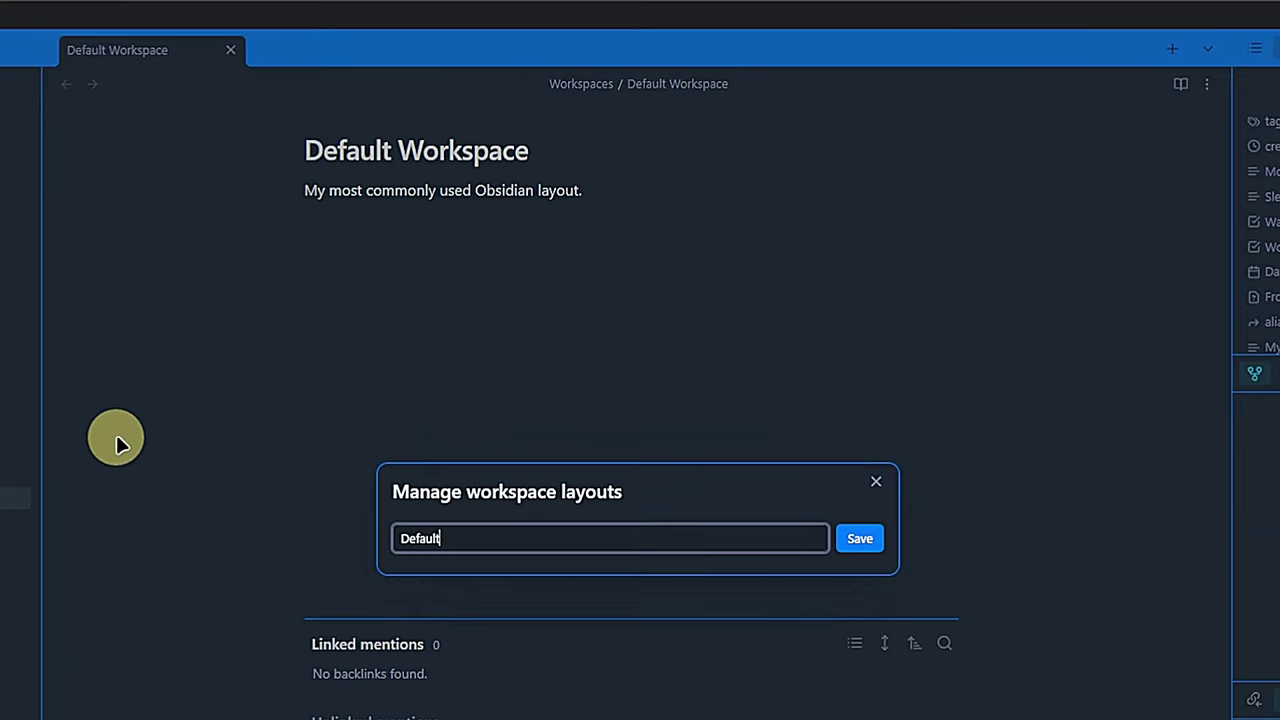
click(857, 537)
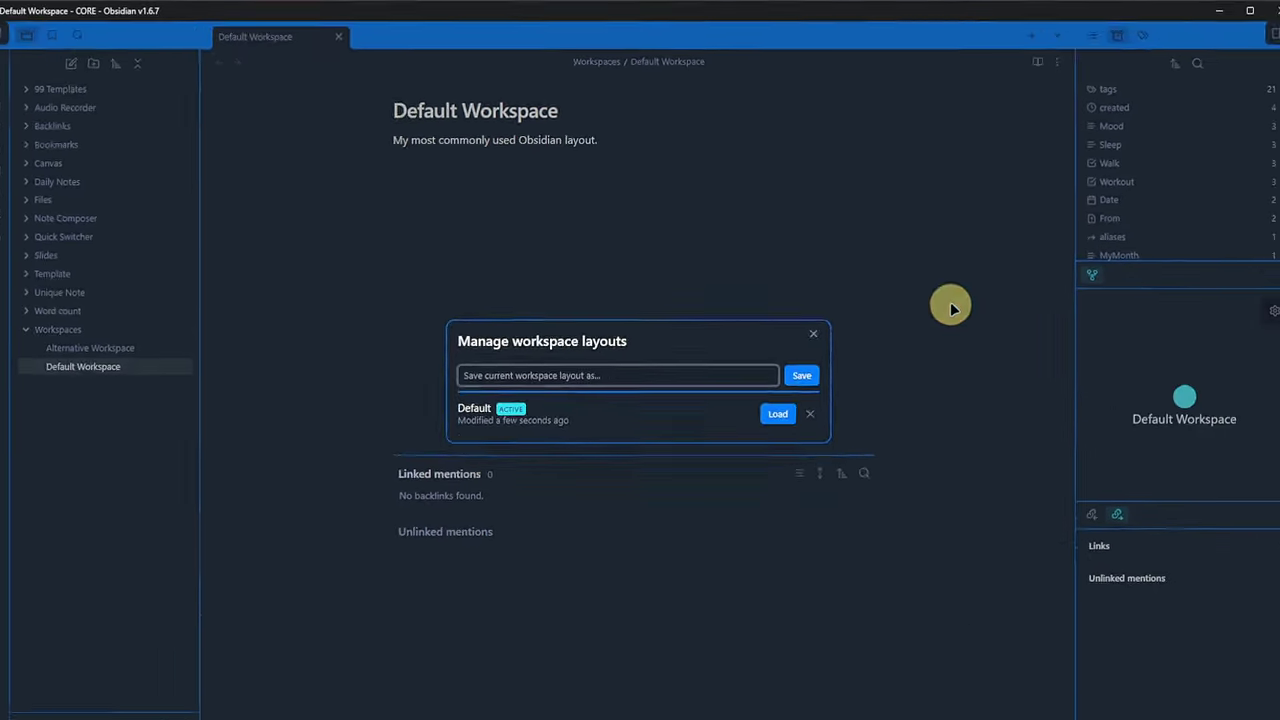
click(952, 308)
- Replace the Default Workspace note with Note 1 and Note 2 side by side, and add file properties beside the outgoing links view
click(338, 36)
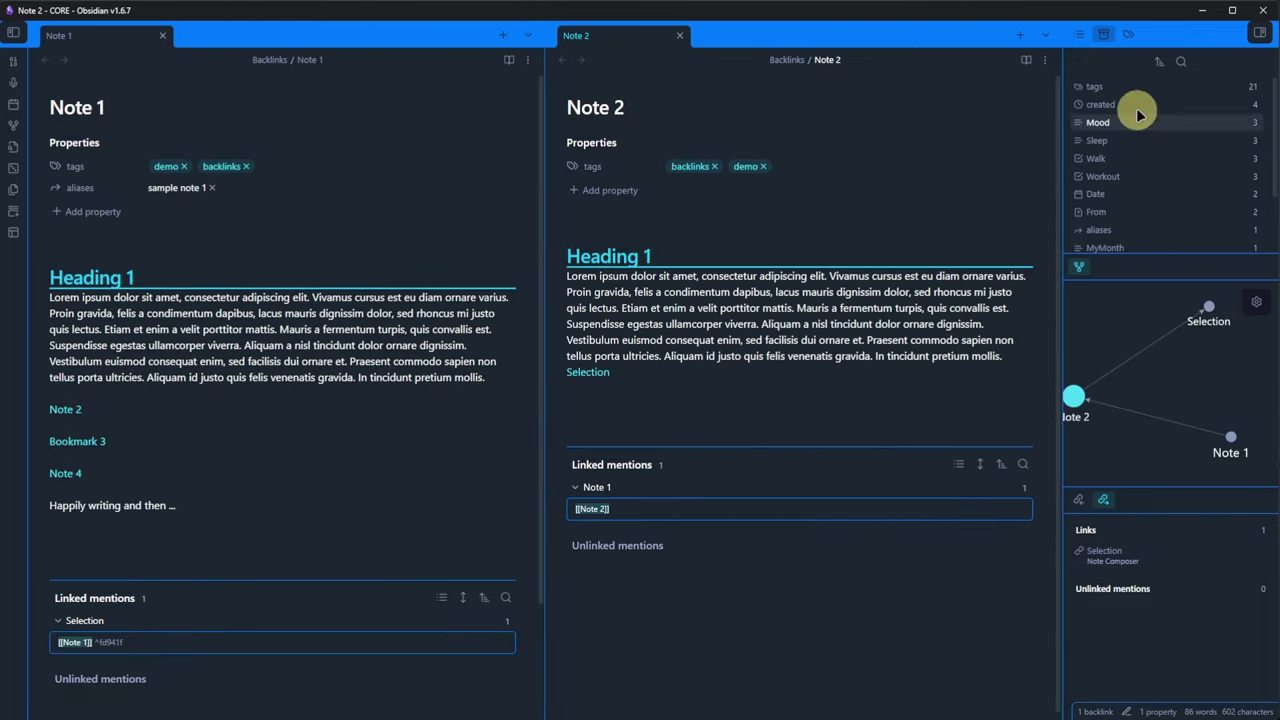
drag(1104, 35, 1165, 495)
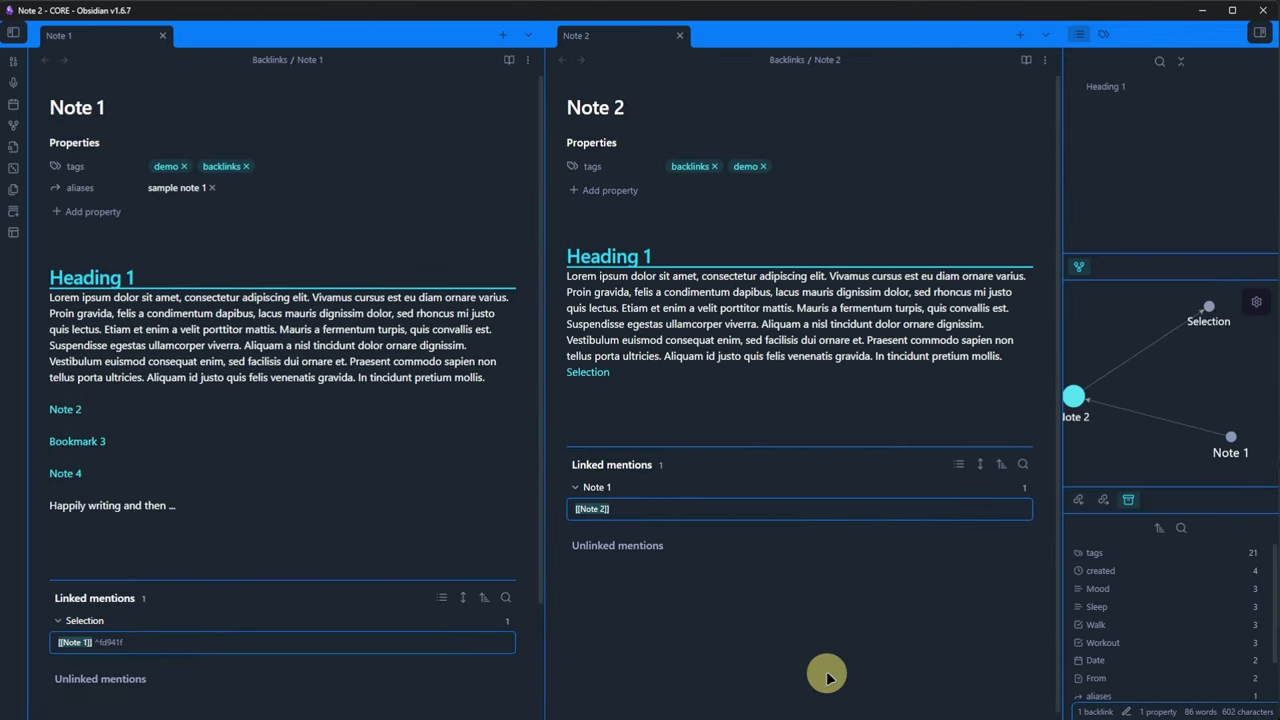
key(ctrl+p)
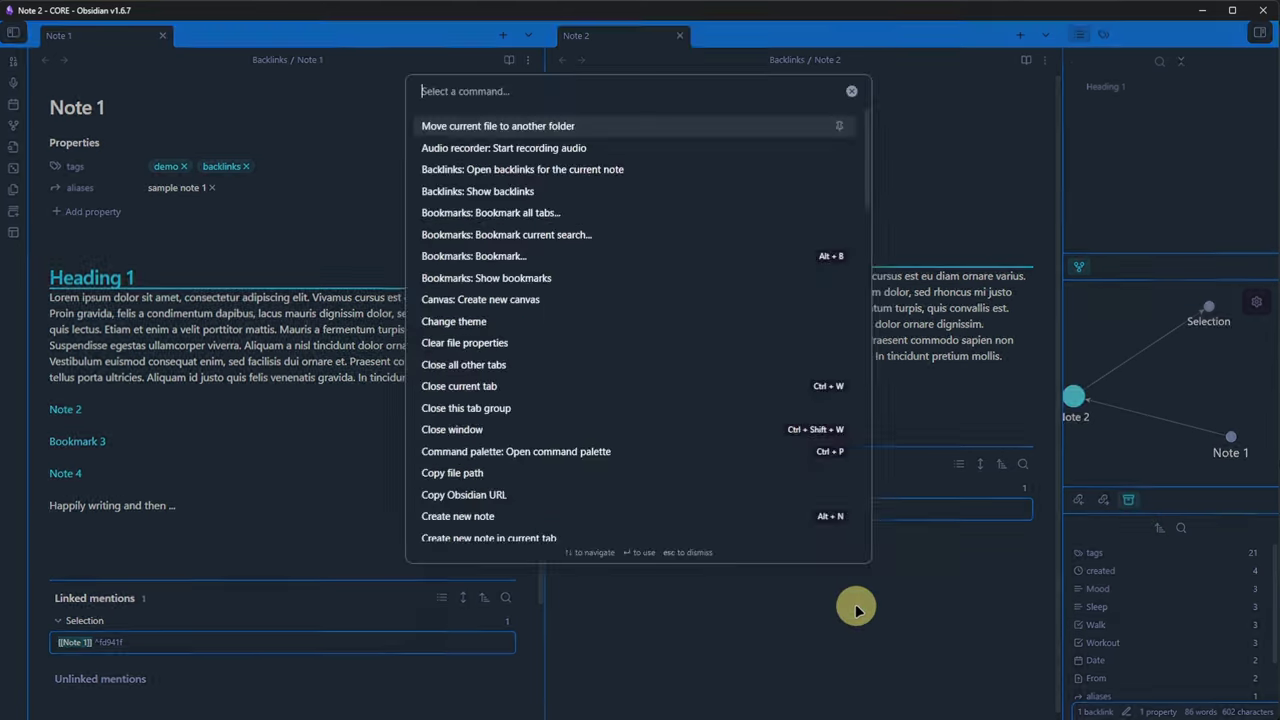
text(file properties)
key(Return)
drag(1128, 35, 1134, 500)
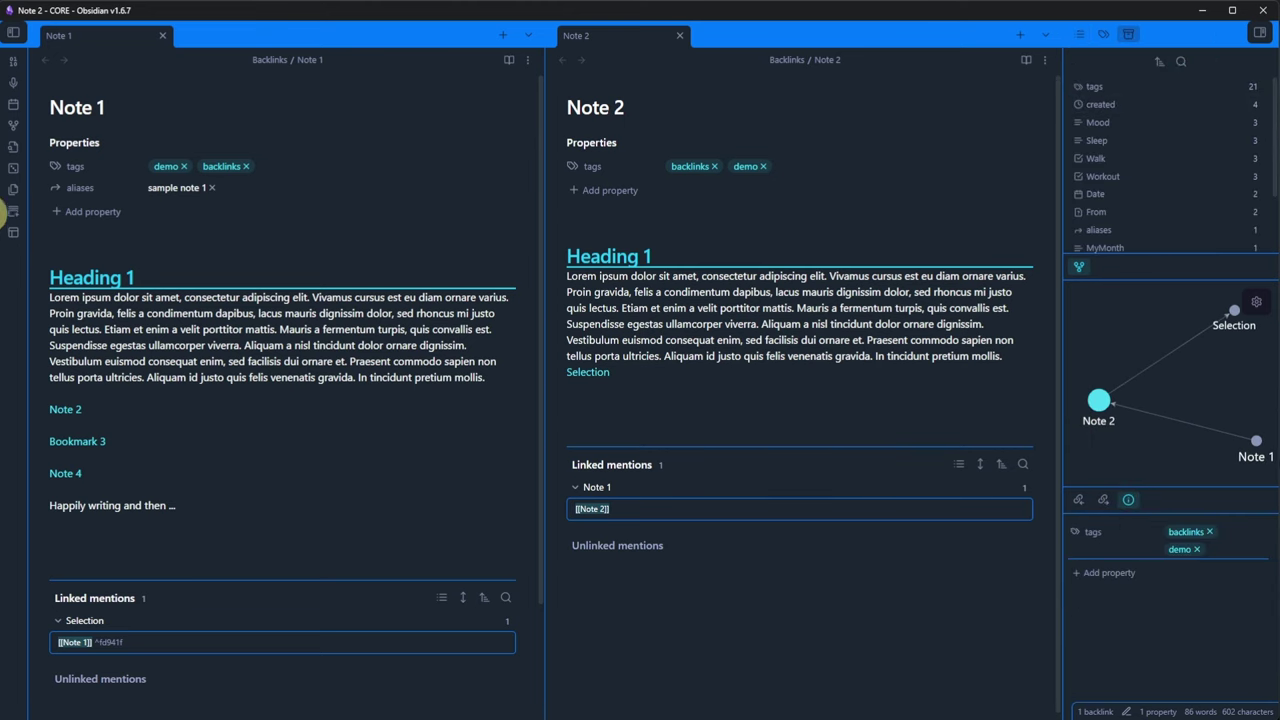
- Save the side-by-side arrangement as a workspace layout named Compare
click(14, 234)
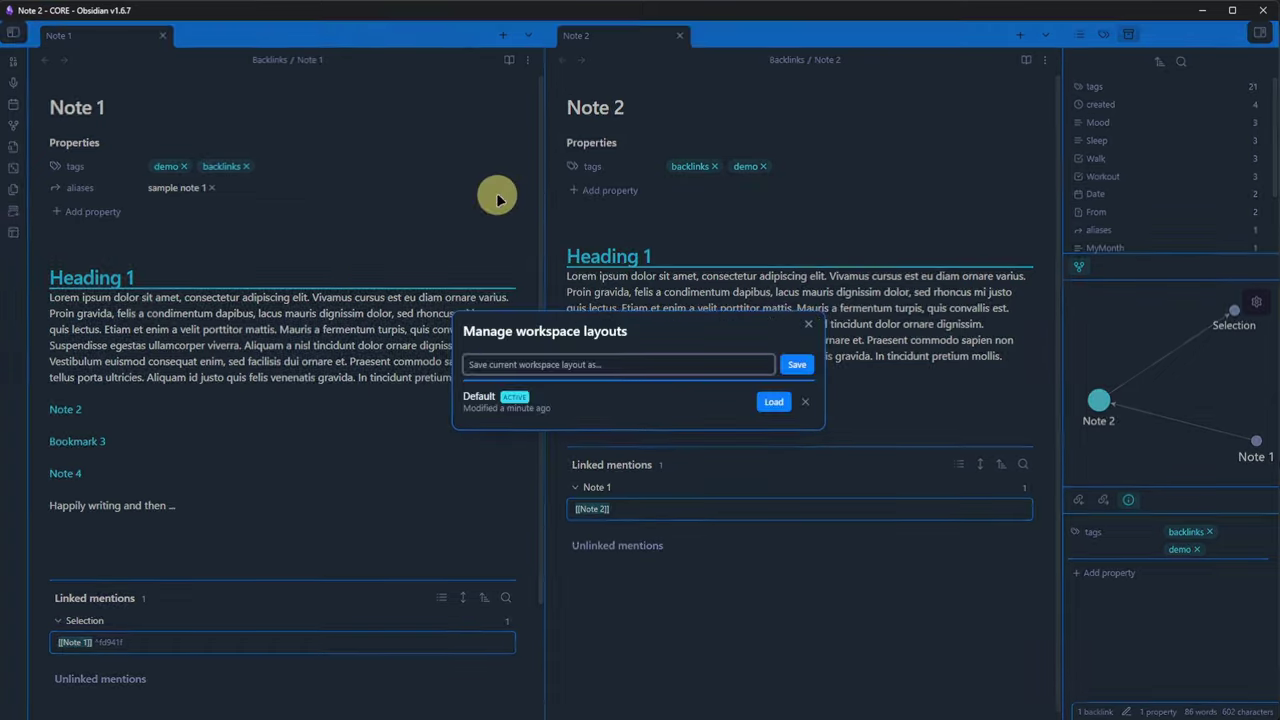
text(Compare)
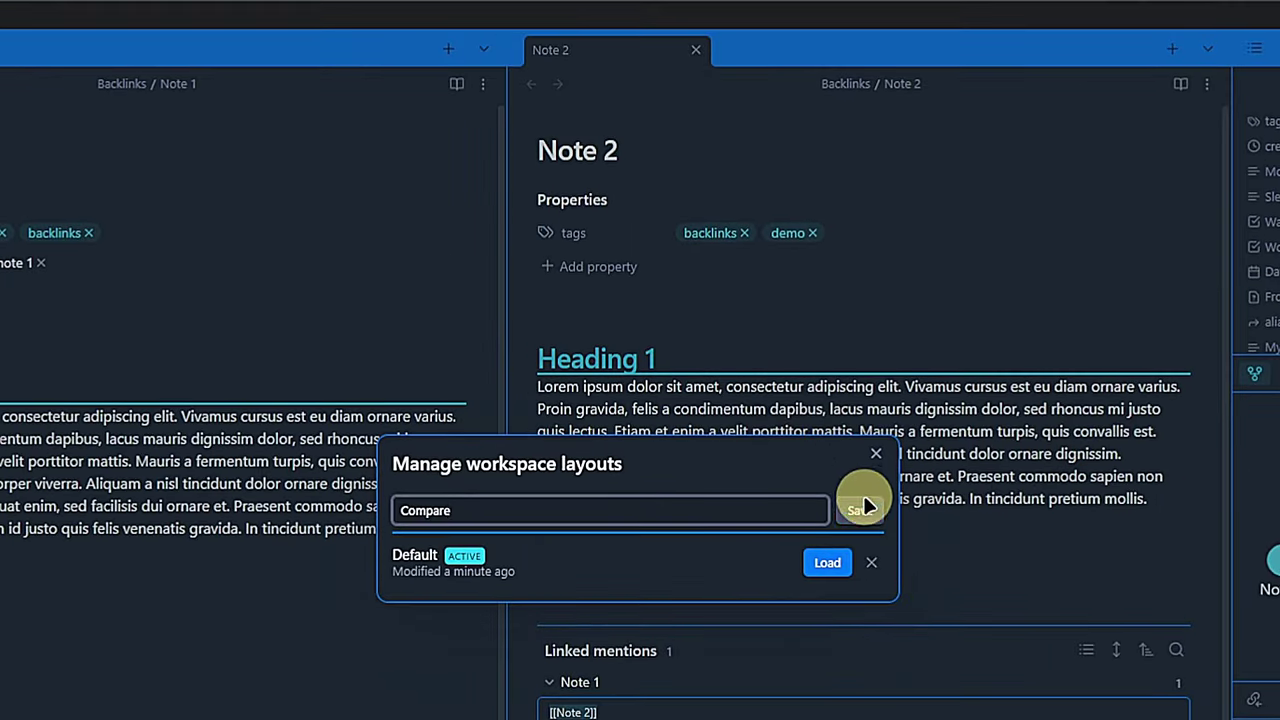
click(862, 509)
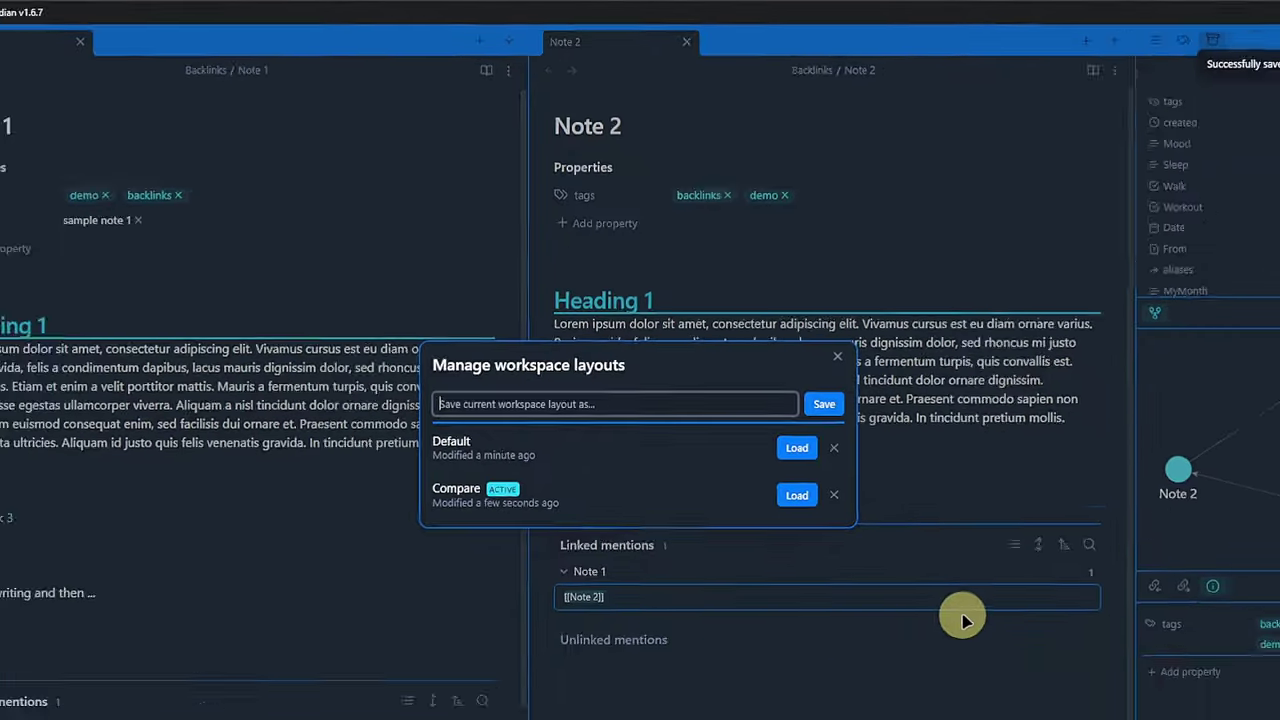
- Load the Default workspace layout and hide both sidebars and the ribbon
click(772, 382)
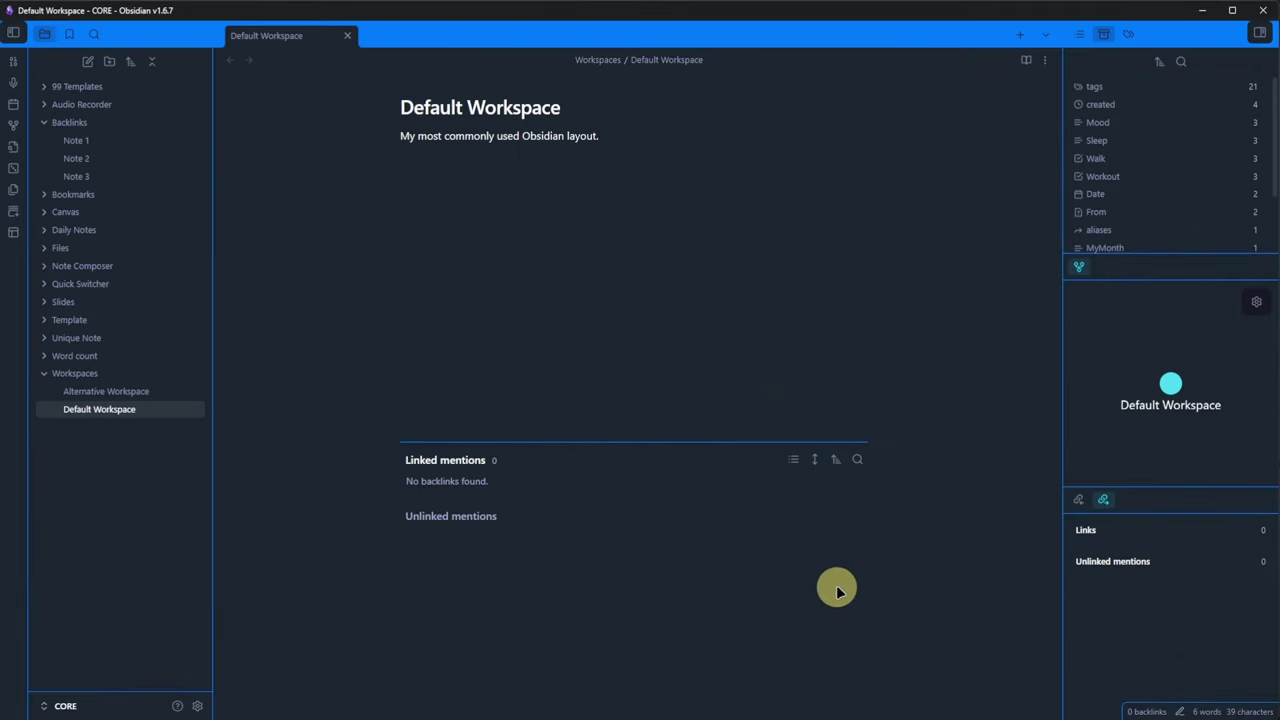
click(1259, 33)
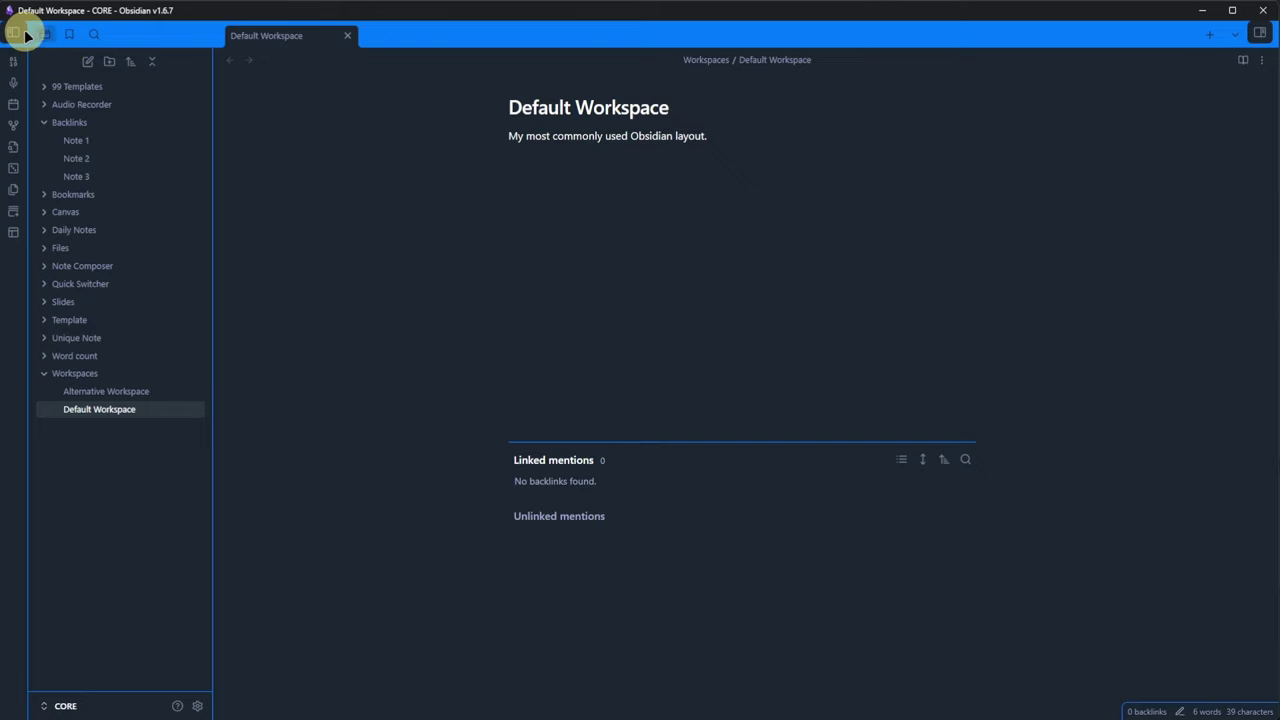
click(22, 33)
right_click(14, 272)
click(97, 481)
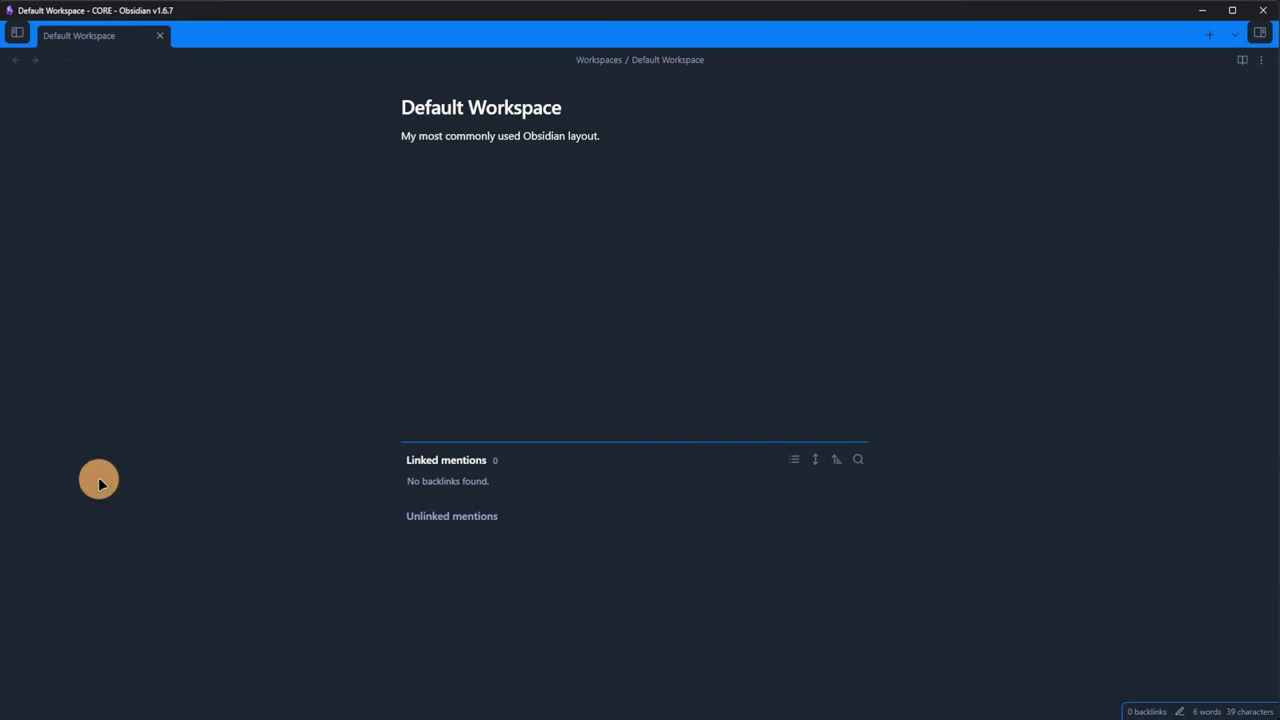
- Save the distraction-free arrangement as a workspace layout named Focus through the Manage workspace layouts command, and close the dialog
key(ctrl+p)
text(manage)
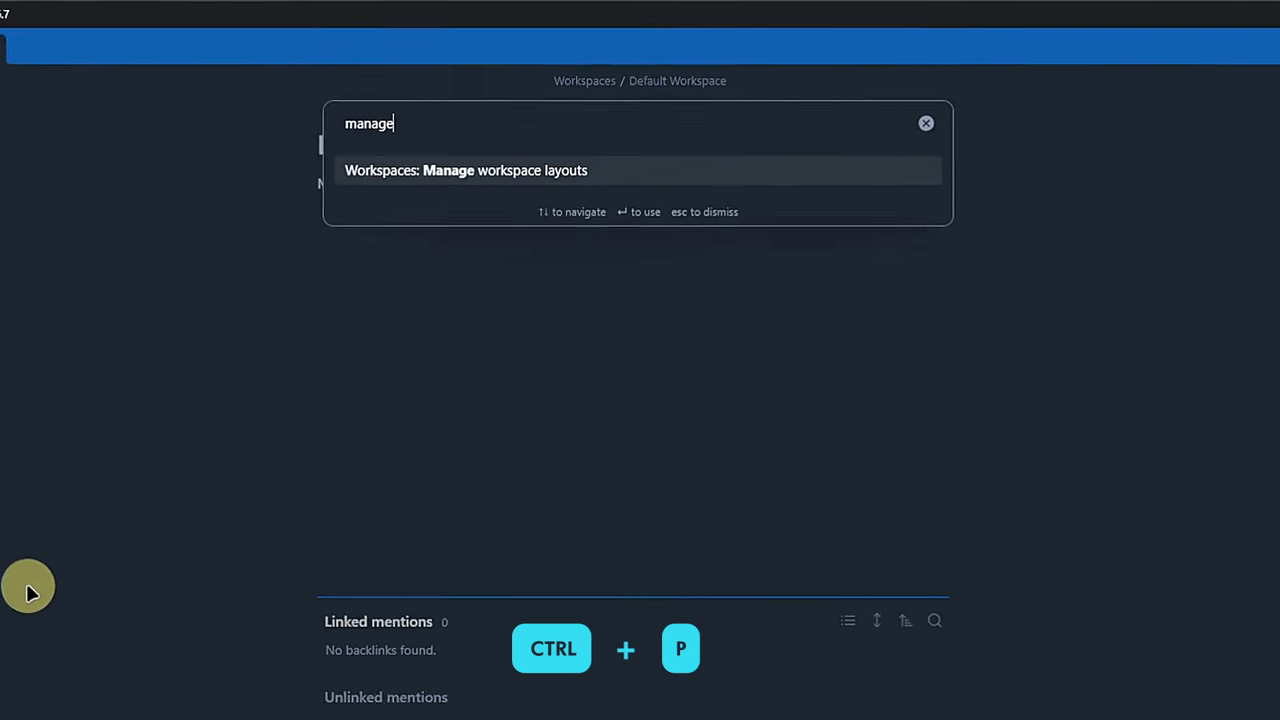
key(Return)
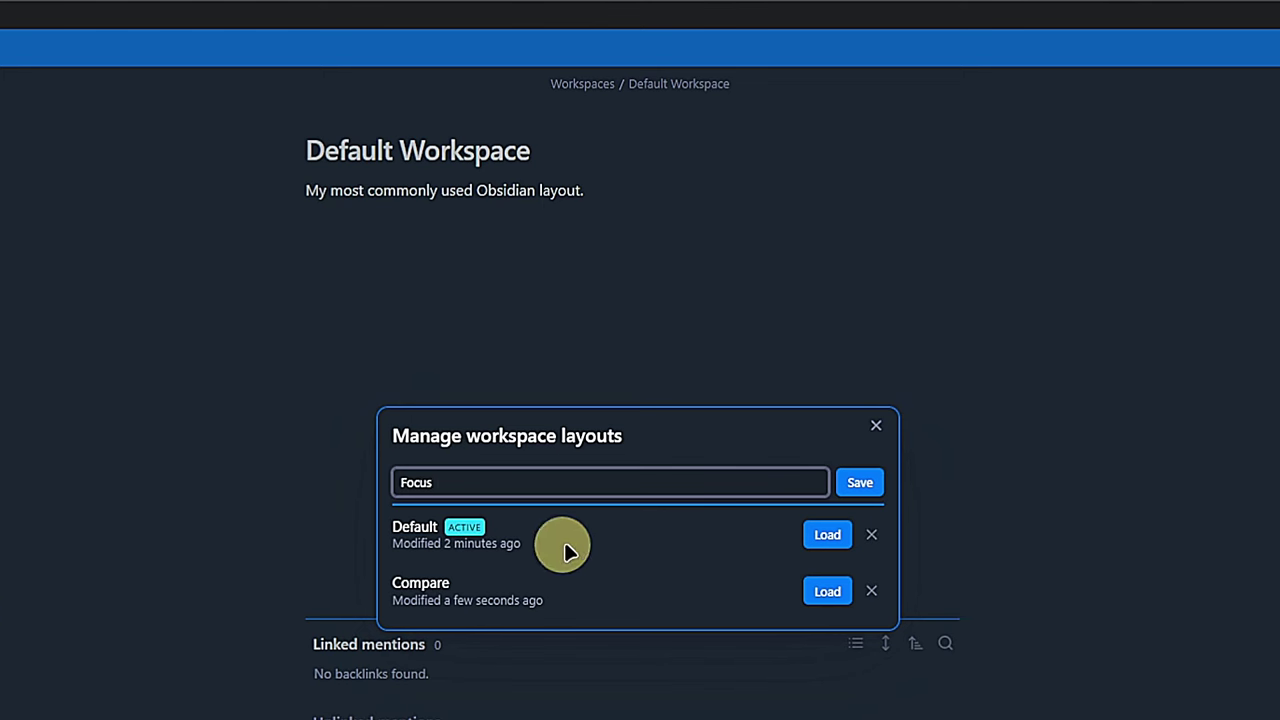
click(862, 483)
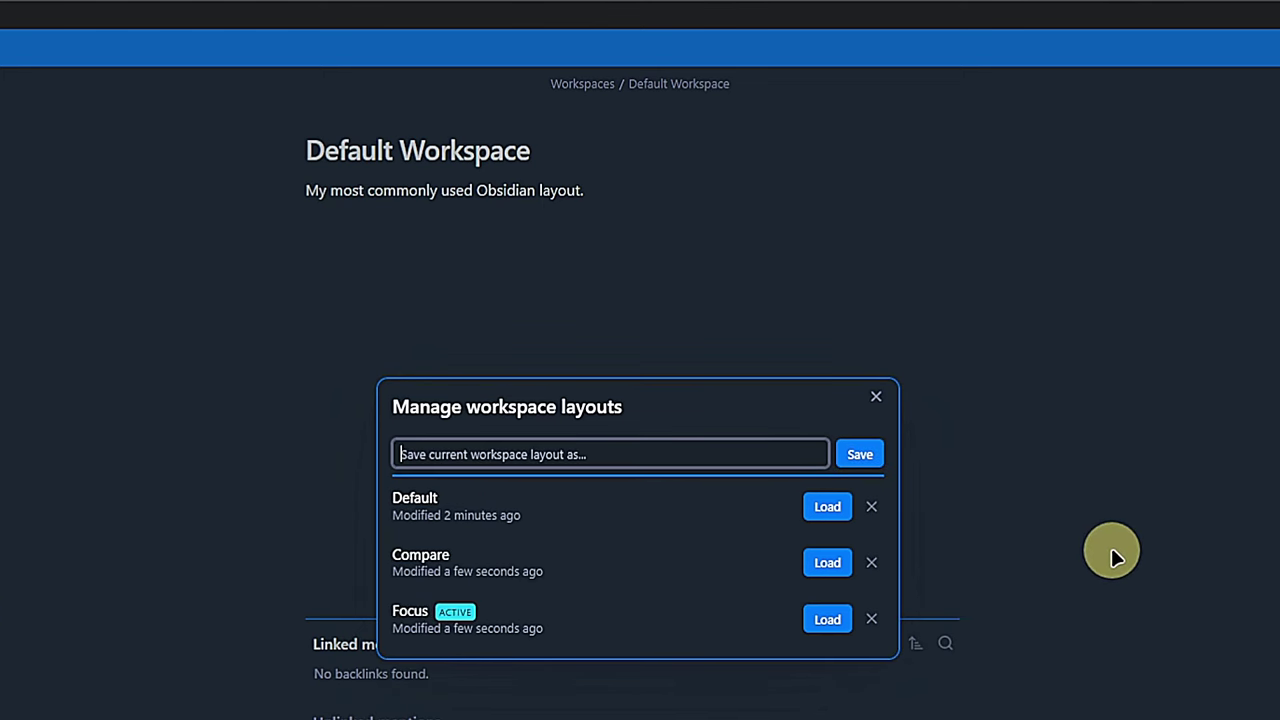
key(Escape)
- Load the Default workspace layout through the Workspaces: Load workspace layout command
key(ctrl+p)
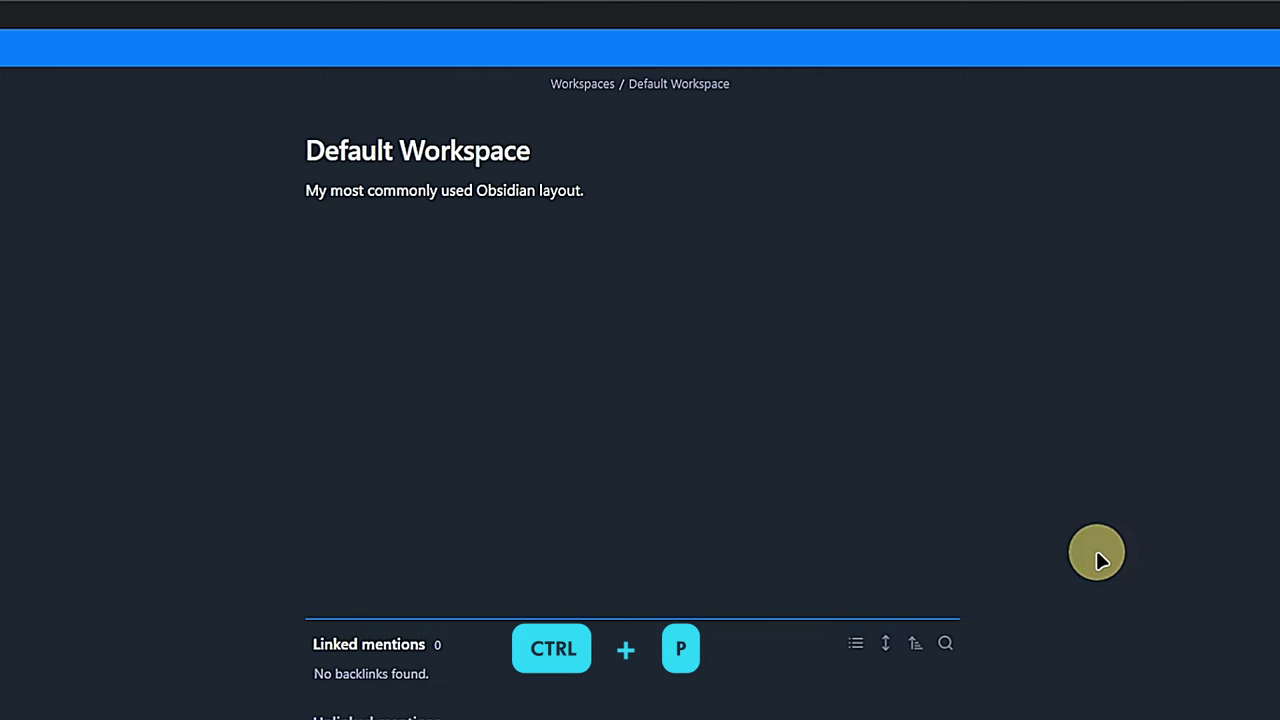
key(ctrl+p)
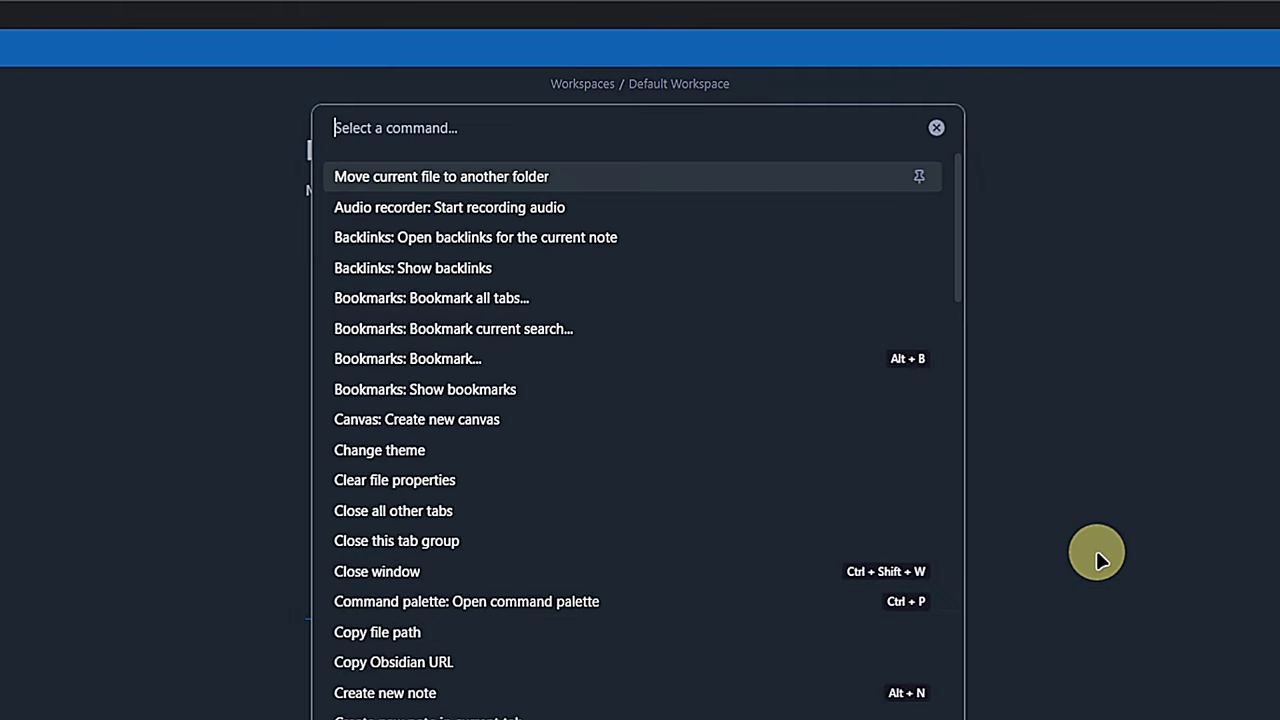
text(load)
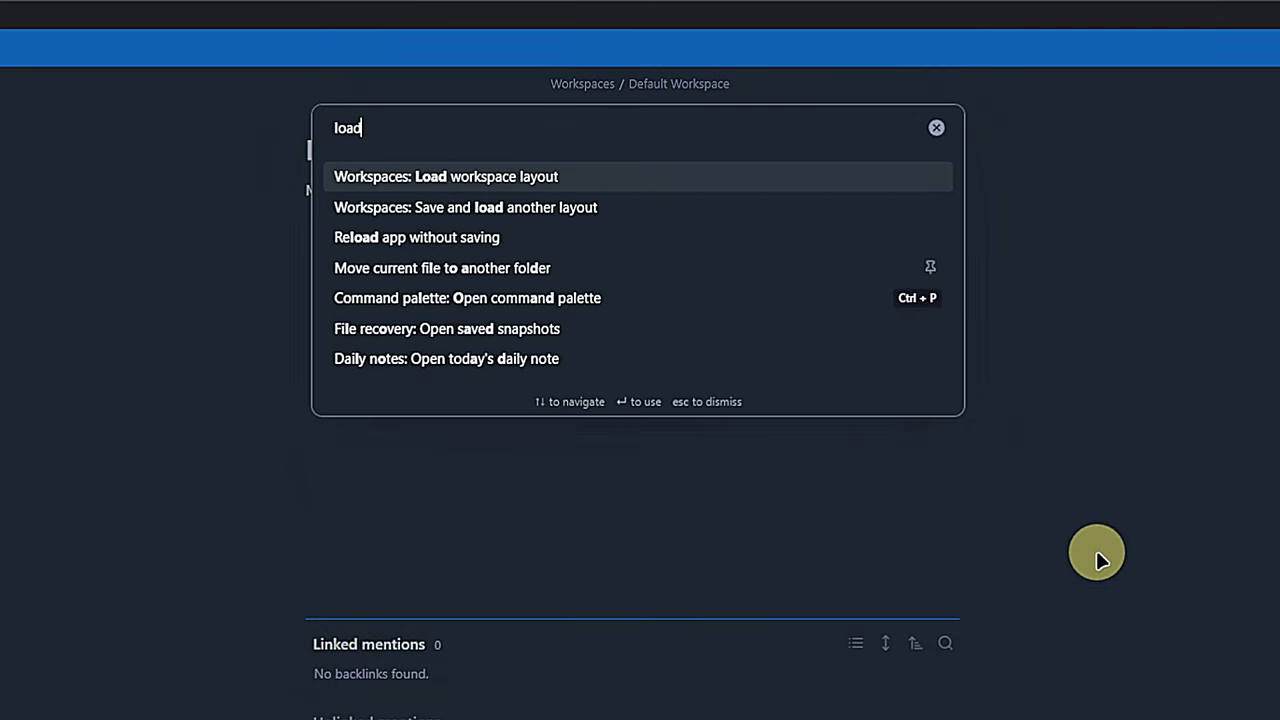
key(Return)
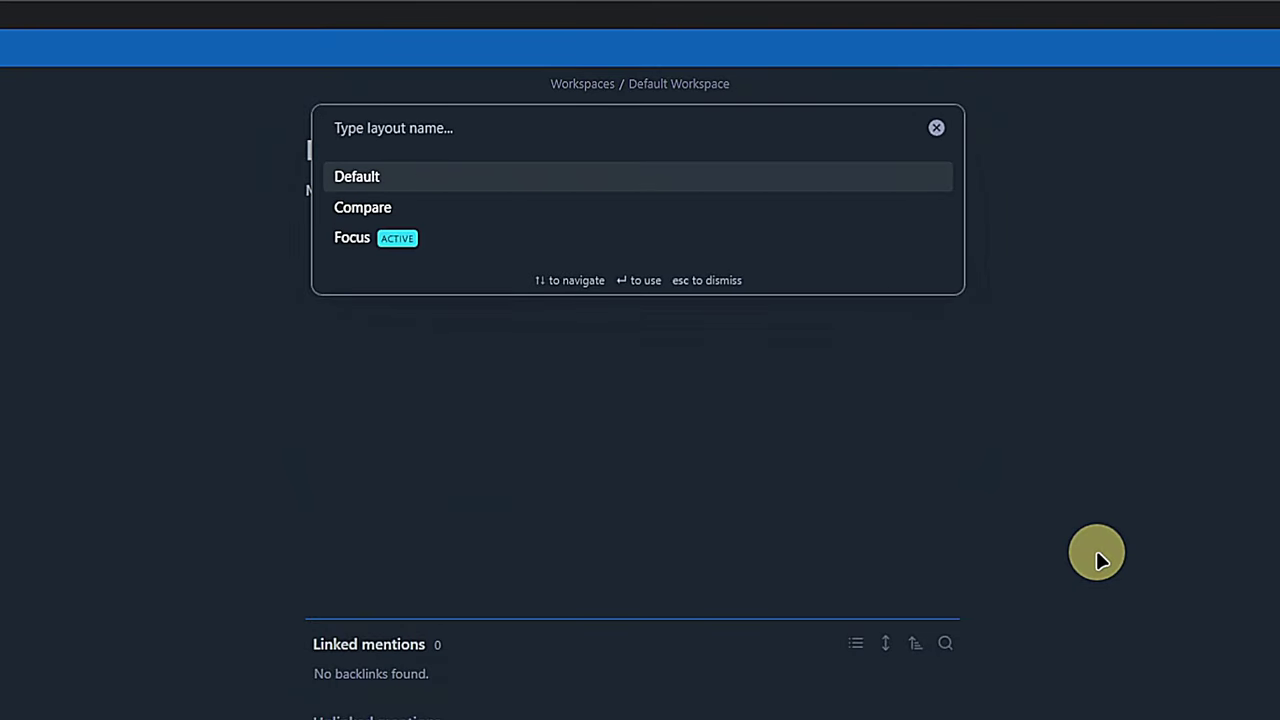
key(Down)
key(Up)
key(Return)
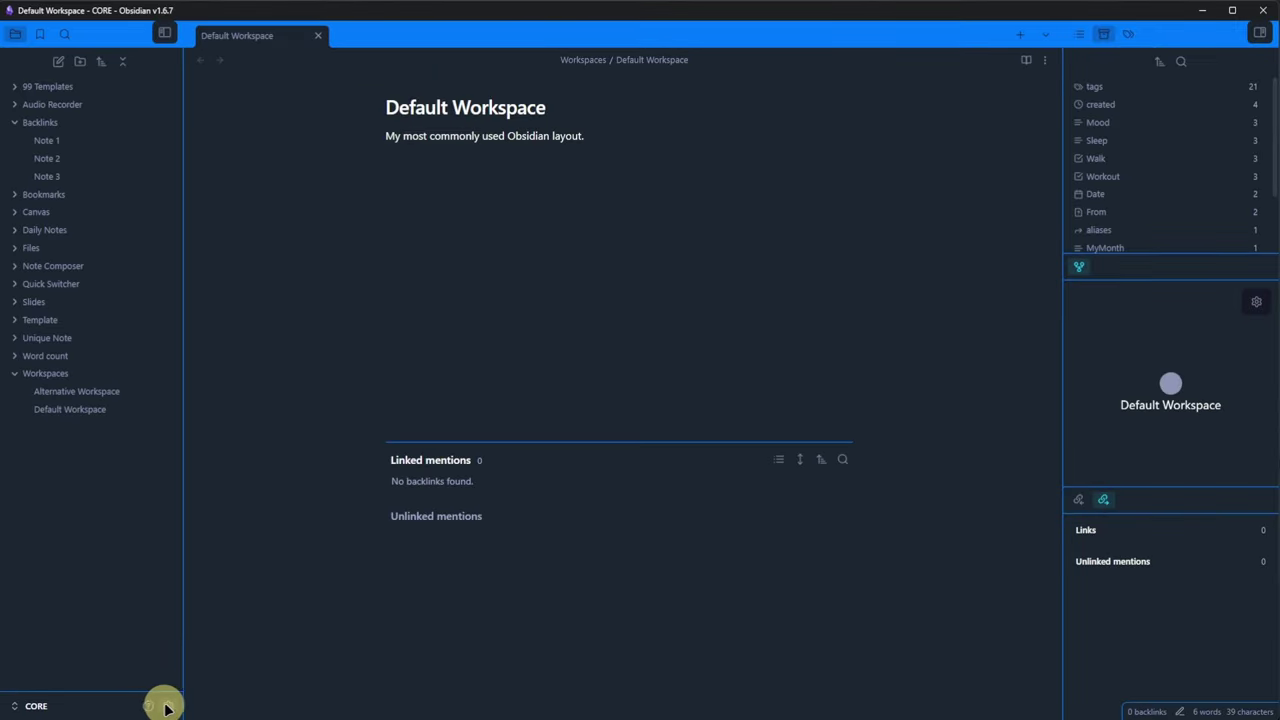
- Assign the hotkey Alt + L to the Workspaces: Load workspace layout command, and close the settings
click(165, 708)
click(300, 193)
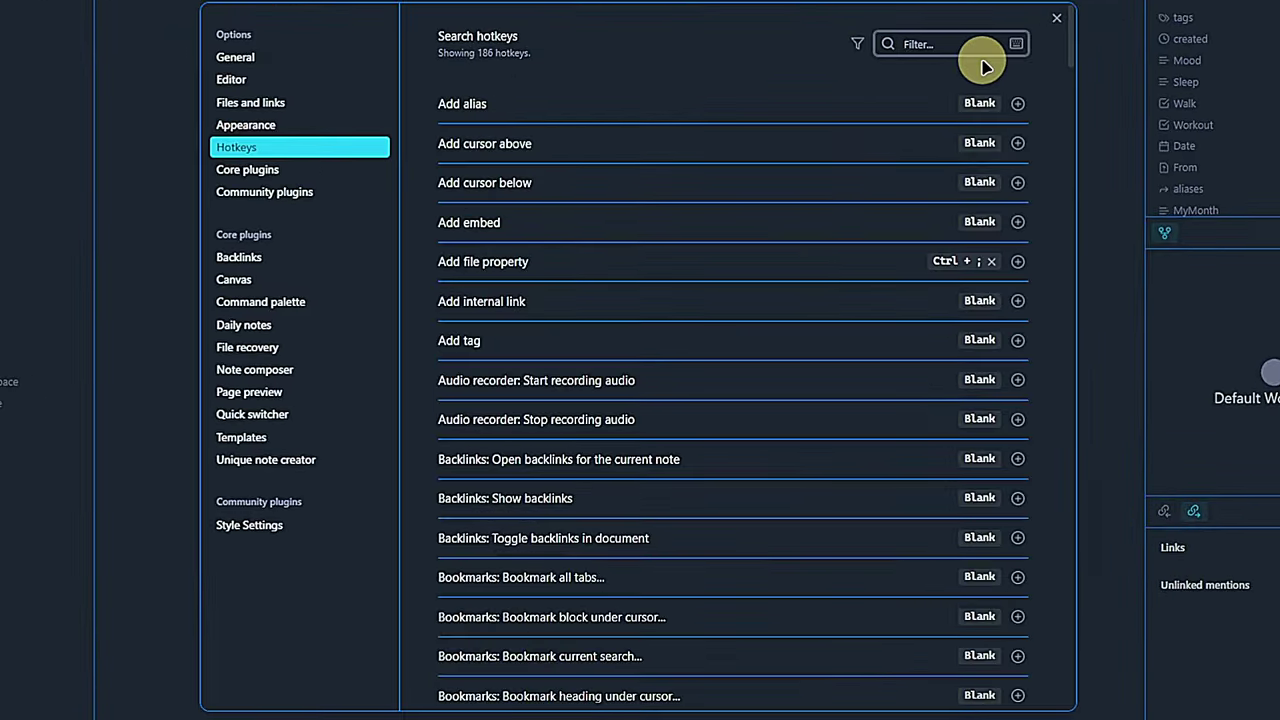
text(load)
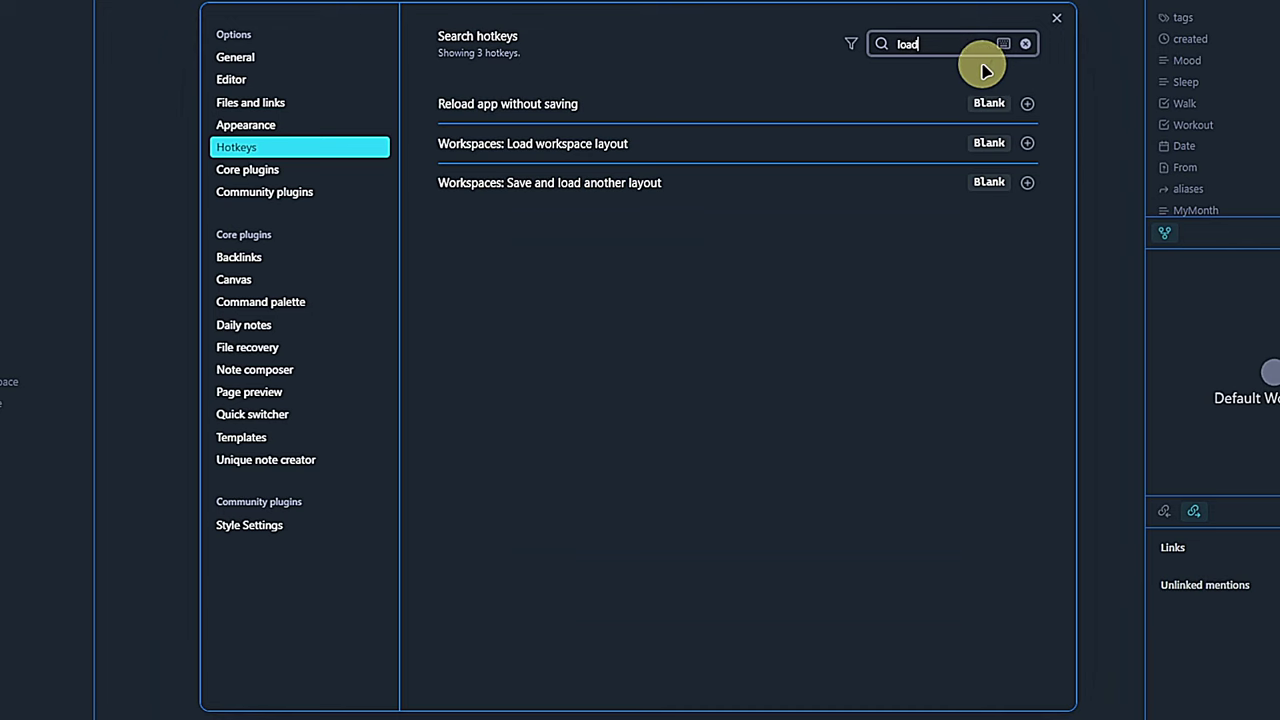
click(1027, 143)
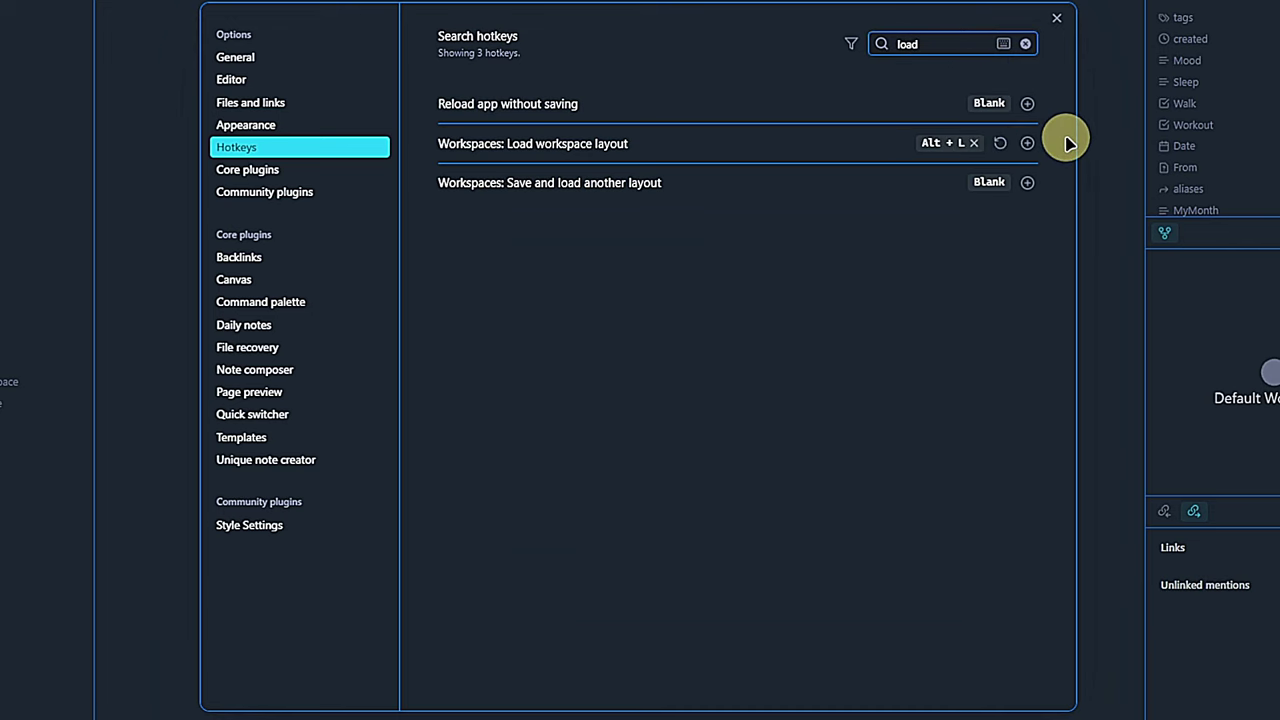
key(Escape)
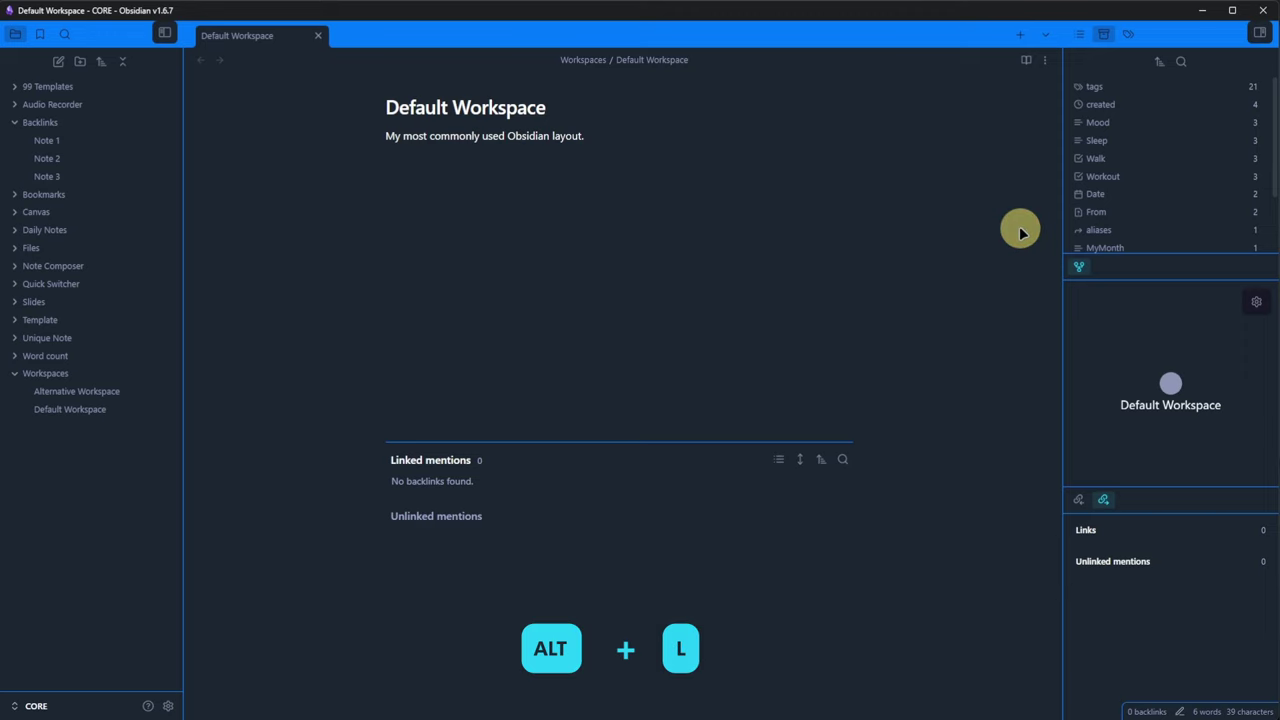
- Load the Compare workspace layout using the new hotkey, and reopen the list of saved layouts to choose another one
key(alt+l)
key(Return)
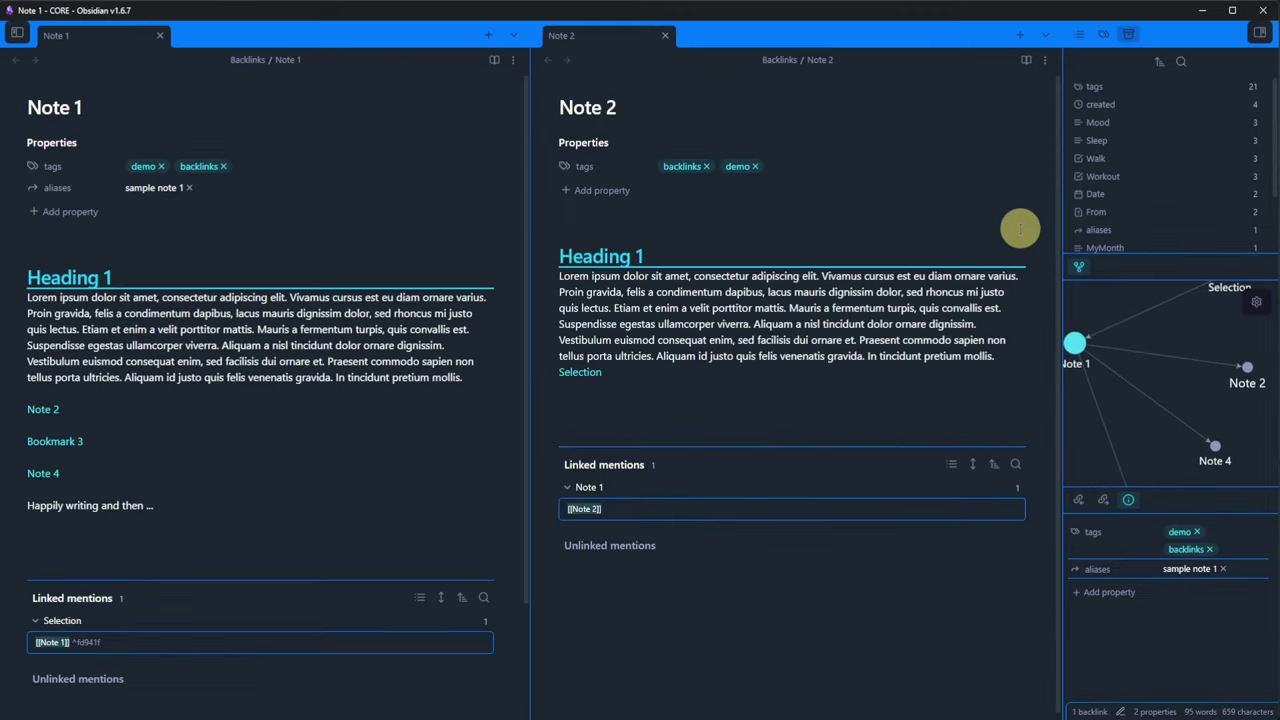
key(alt+l)
key(Down)
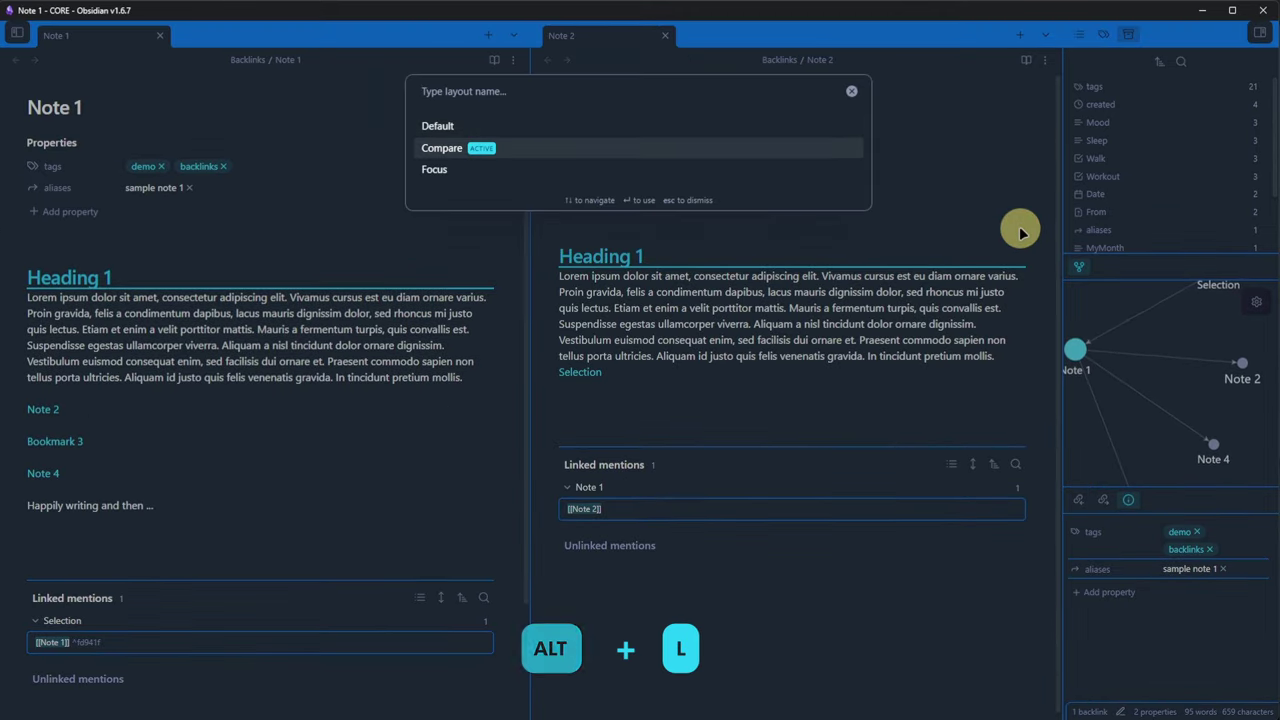